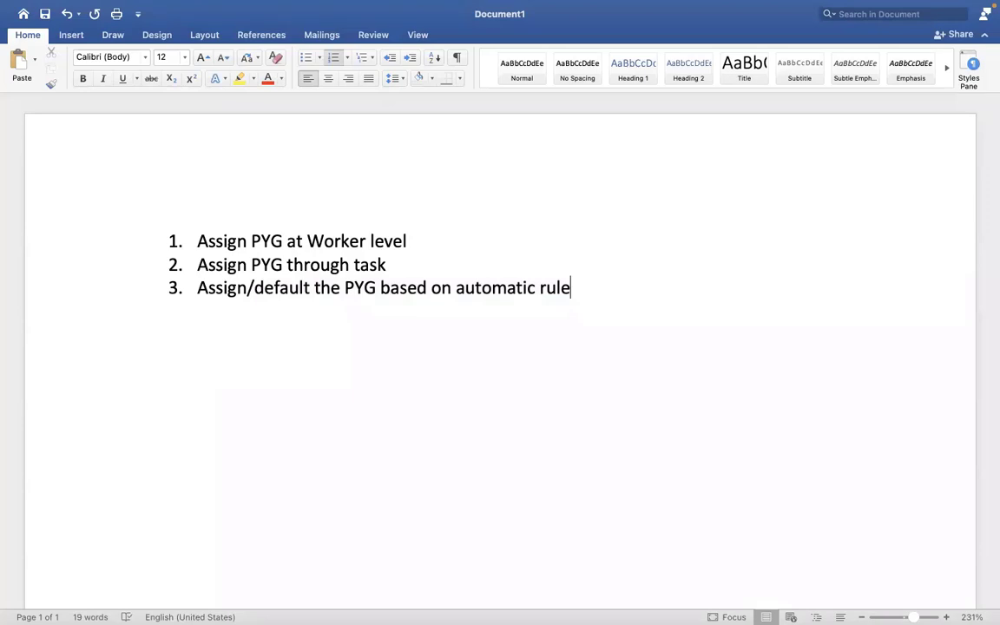
Step: Add a fourth item to the numbered list reading "EIB – ASSIGN PAY GROUP THROUGH EIB"
key("Return")
type("EIB - ASSI")
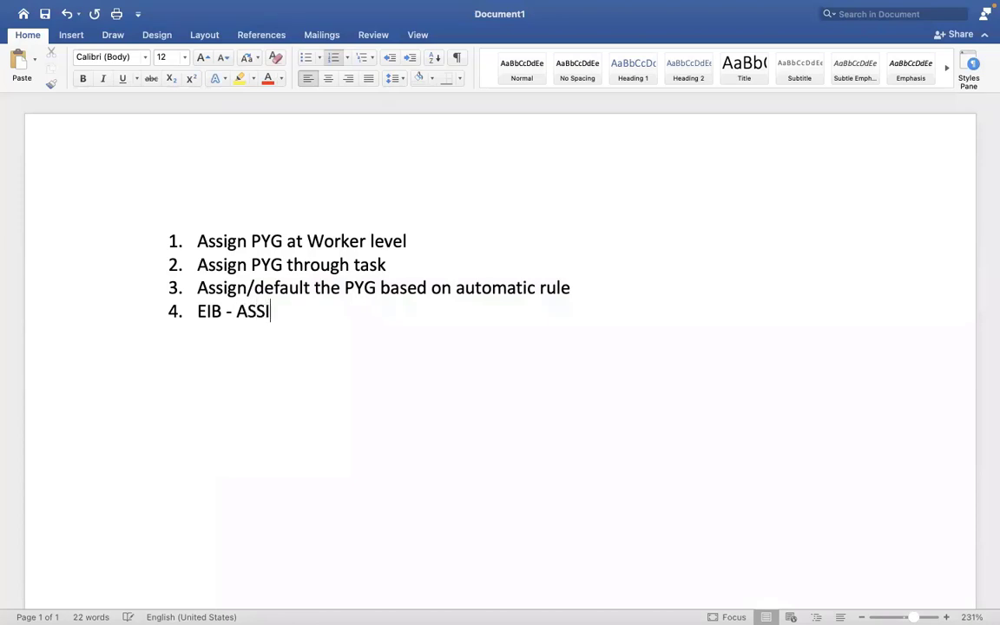
type("GN PAY GRO")
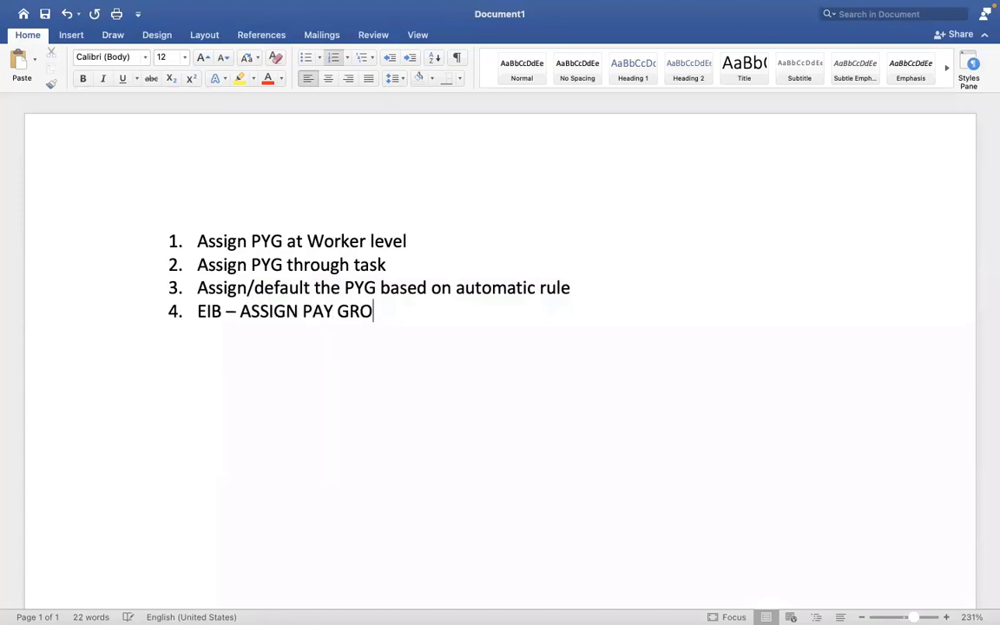
type("UP THROUGH EIB")
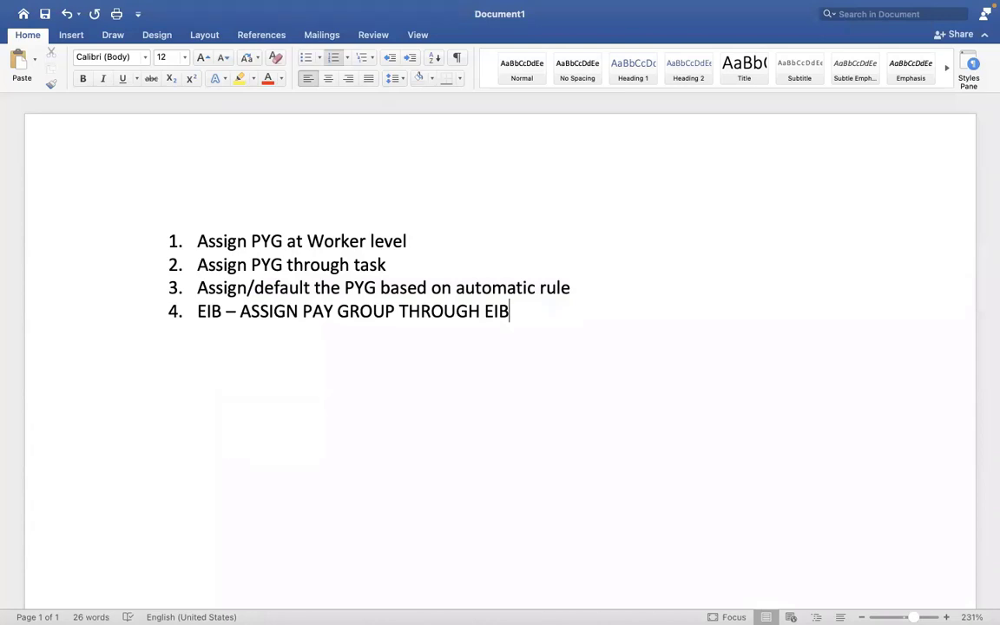
left_click_drag(442, 308, 198, 311)
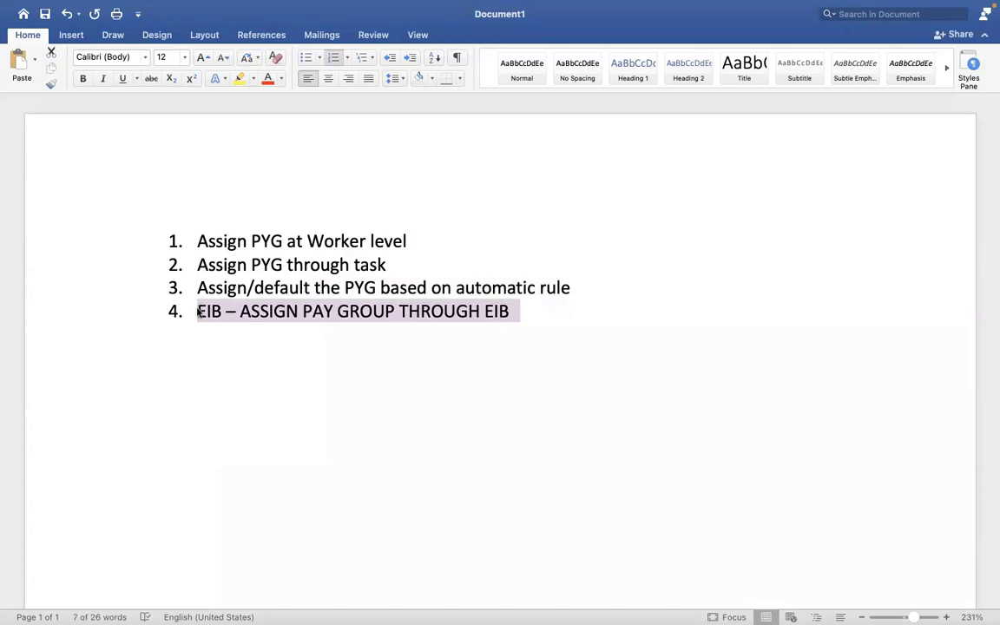
key("ctrl+Right")
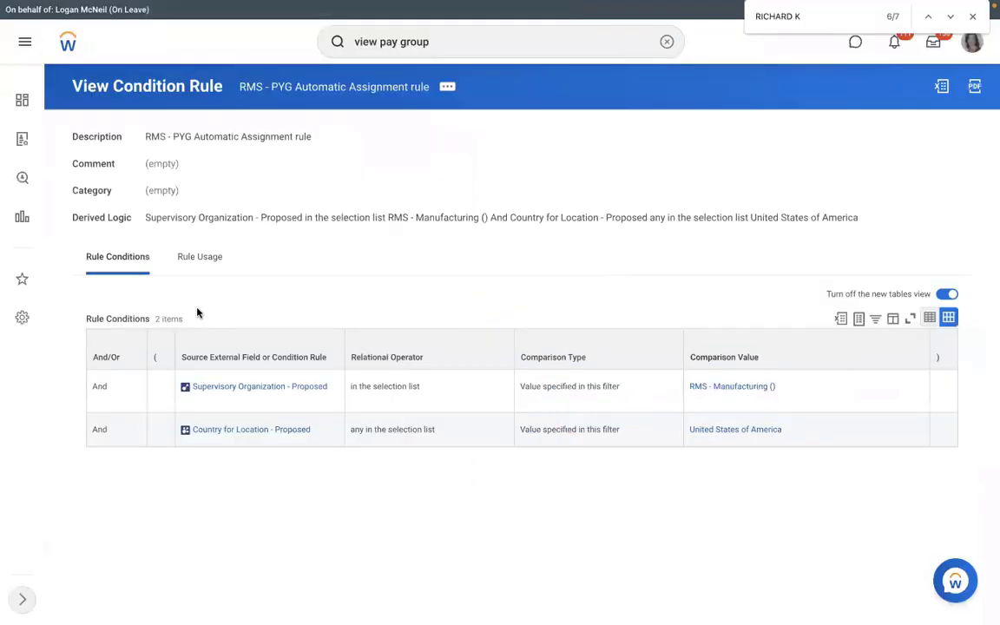
key("ctrl+Left")
Step: Append "– ASSIGN /CHANGE THE PYG for mass employees?" to the end of the fourth list item
left_click(529, 320)
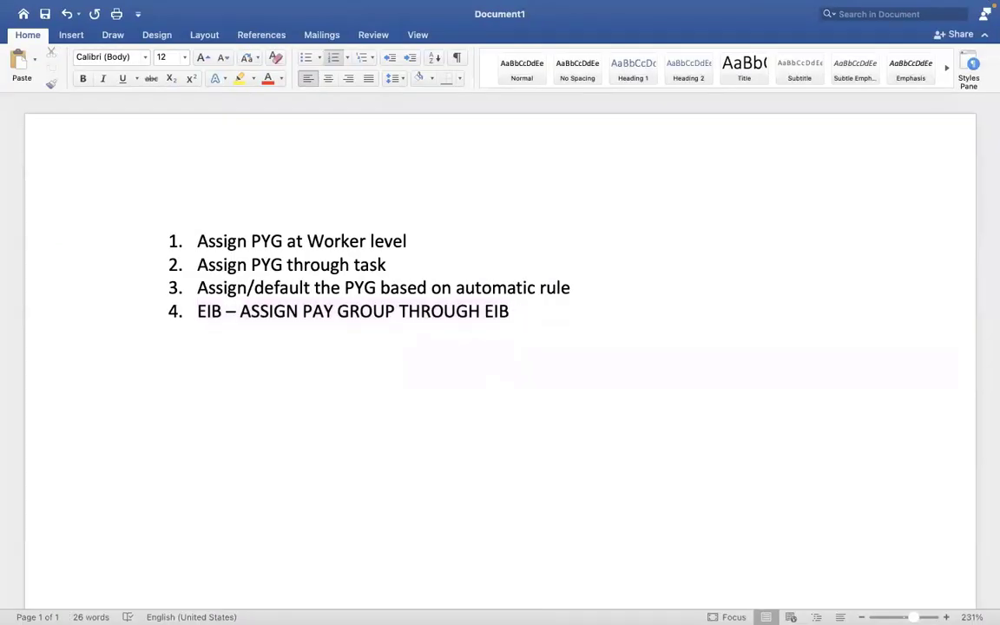
type("- ASSI")
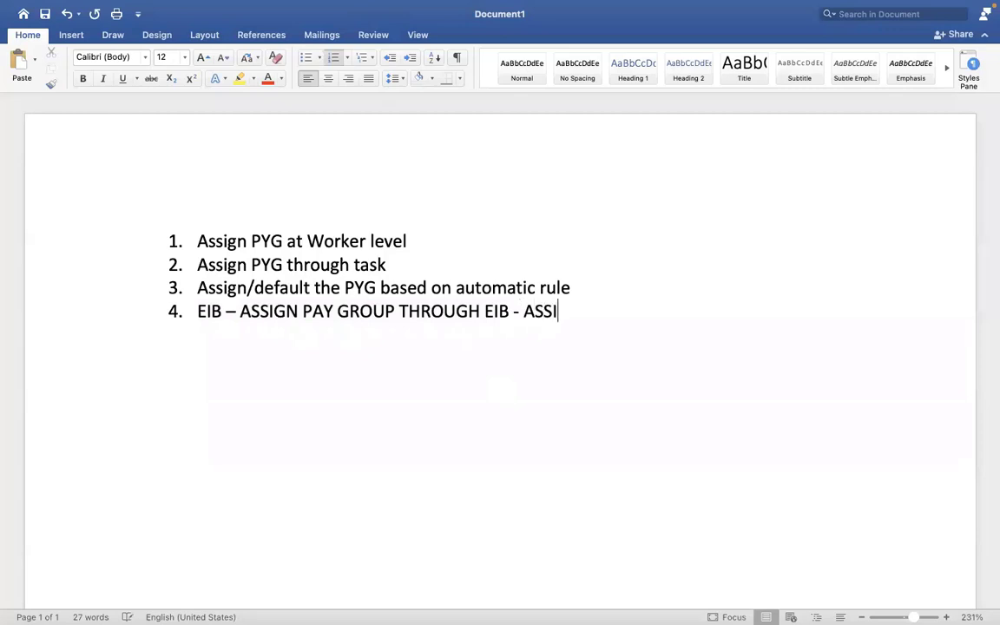
type("GN /CHANGE THE p")
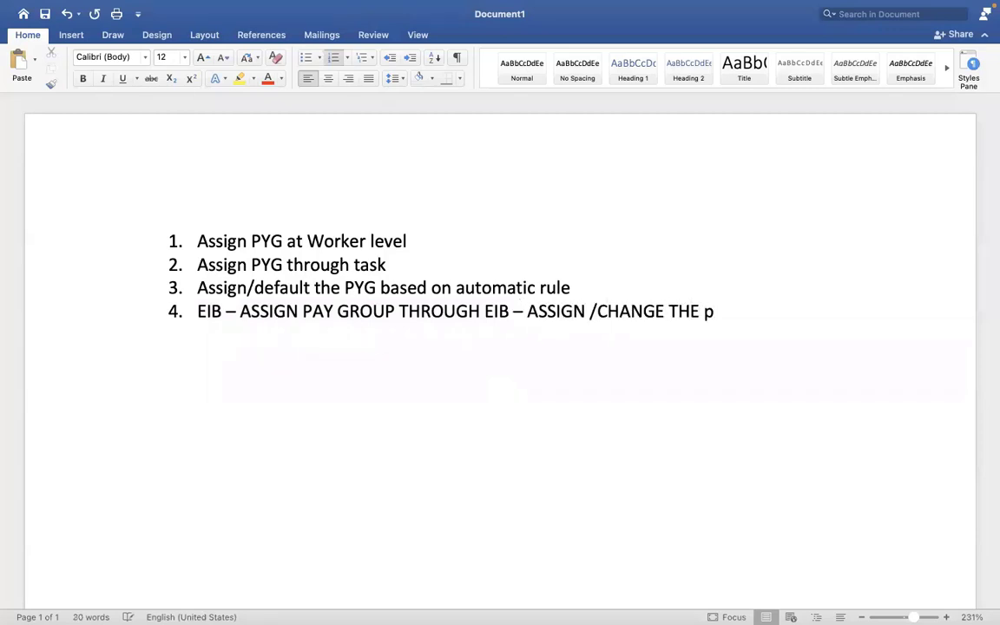
key("BackSpace")
type("PYG for mass e")
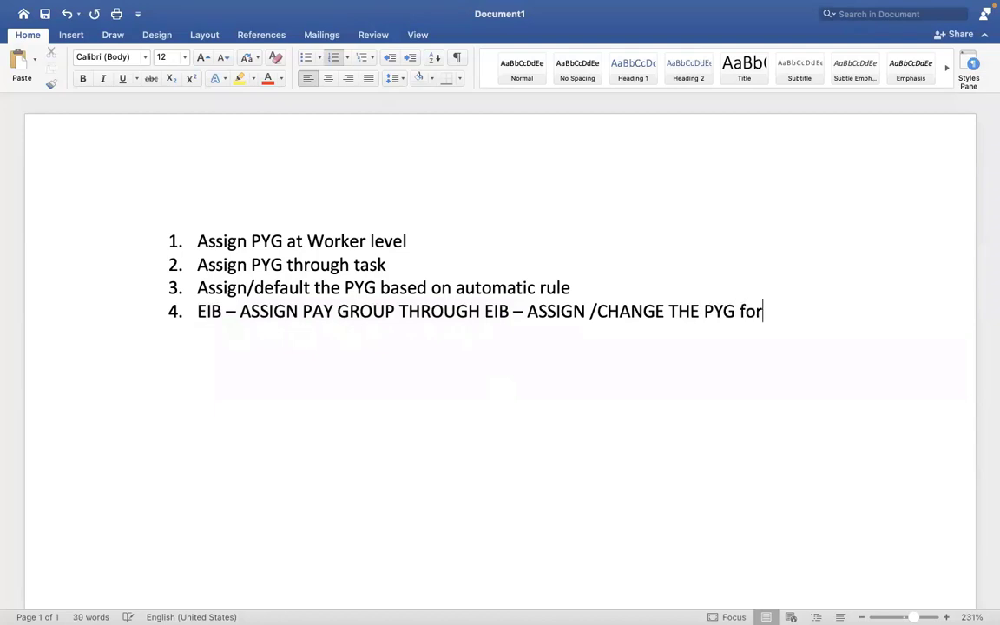
type("mployees?")
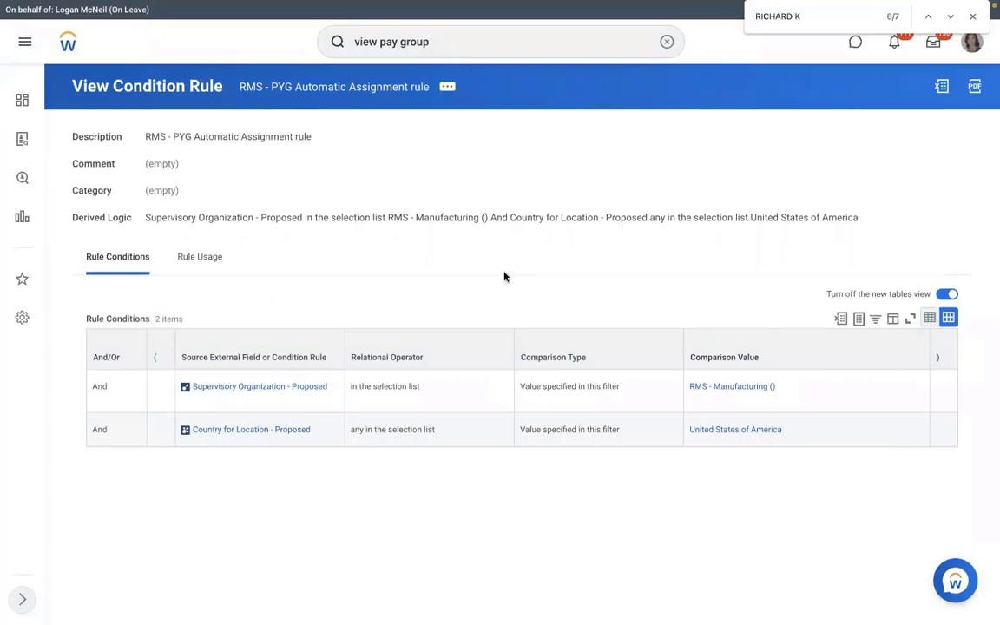
key("ctrl+Left")
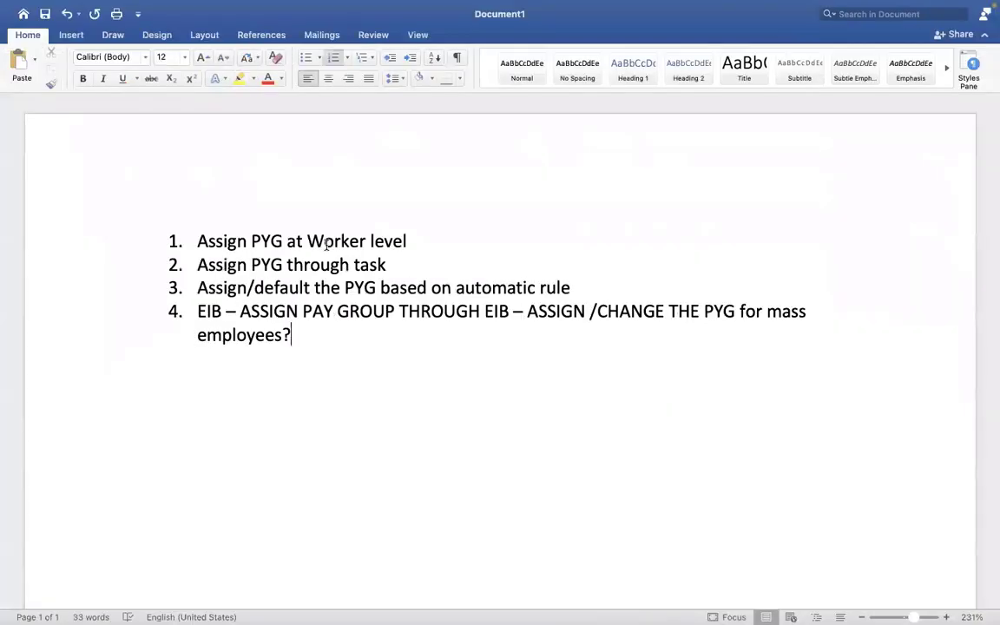
triple_click(327, 244)
left_click_drag(394, 266, 207, 249)
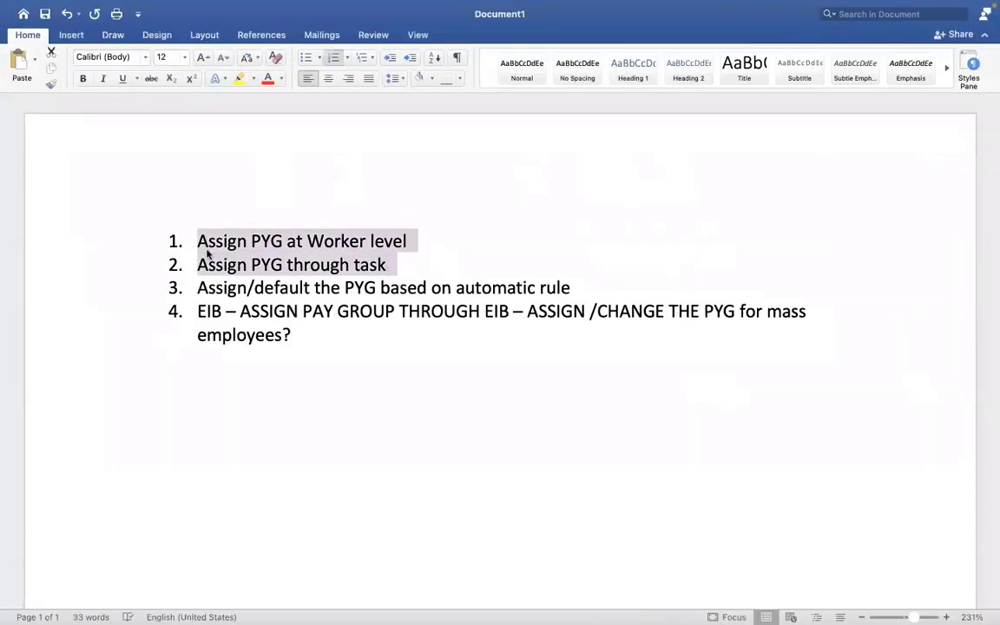
key("ctrl+Right")
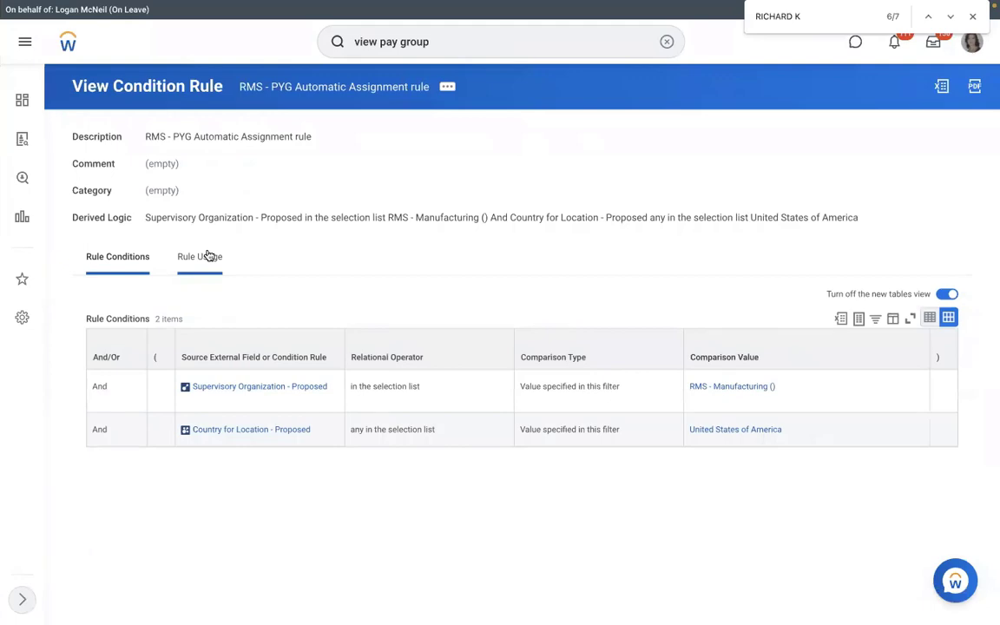
key("ctrl+Left")
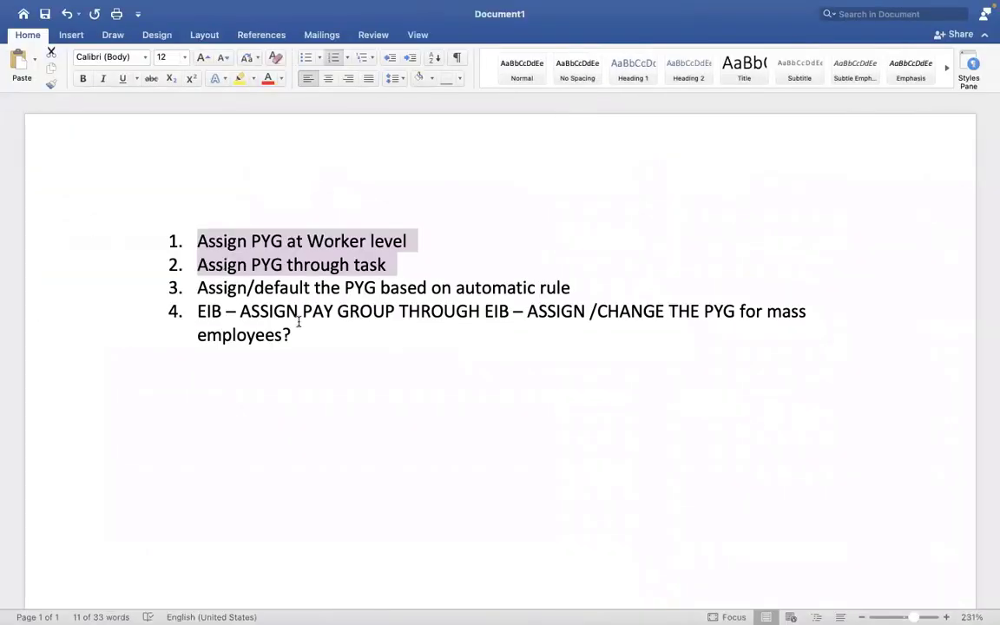
left_click_drag(300, 315, 197, 312)
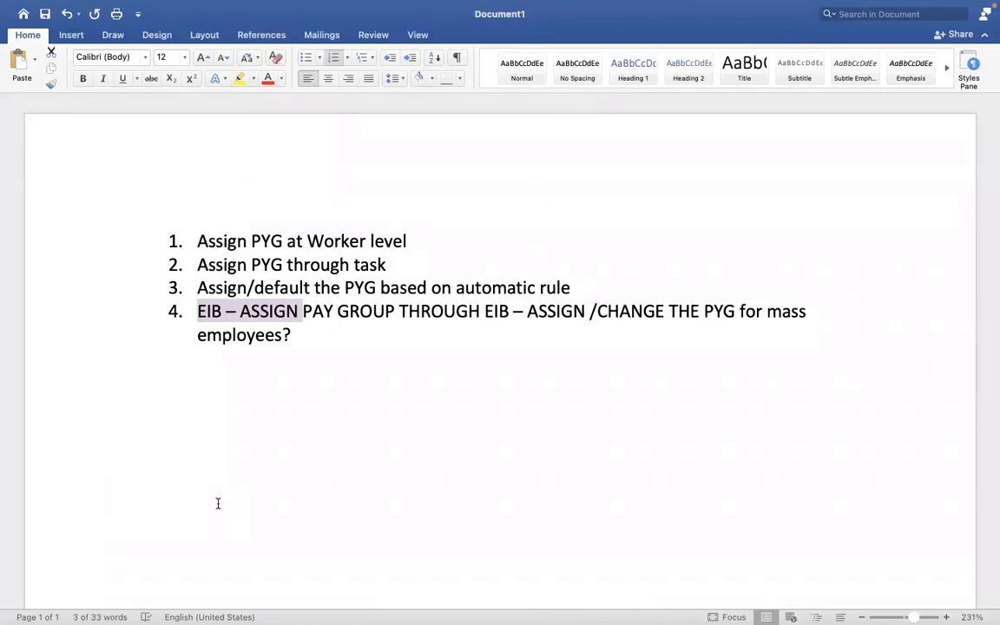
Step: Switch to Workday and search for the Create EIB task, then clear the search
key("ctrl+Right")
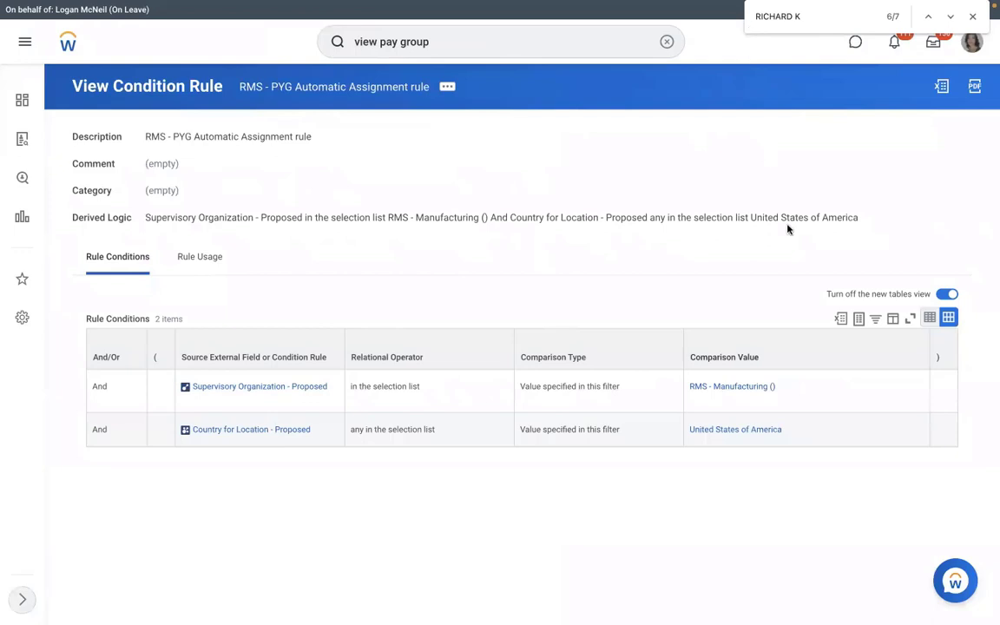
left_click(667, 42)
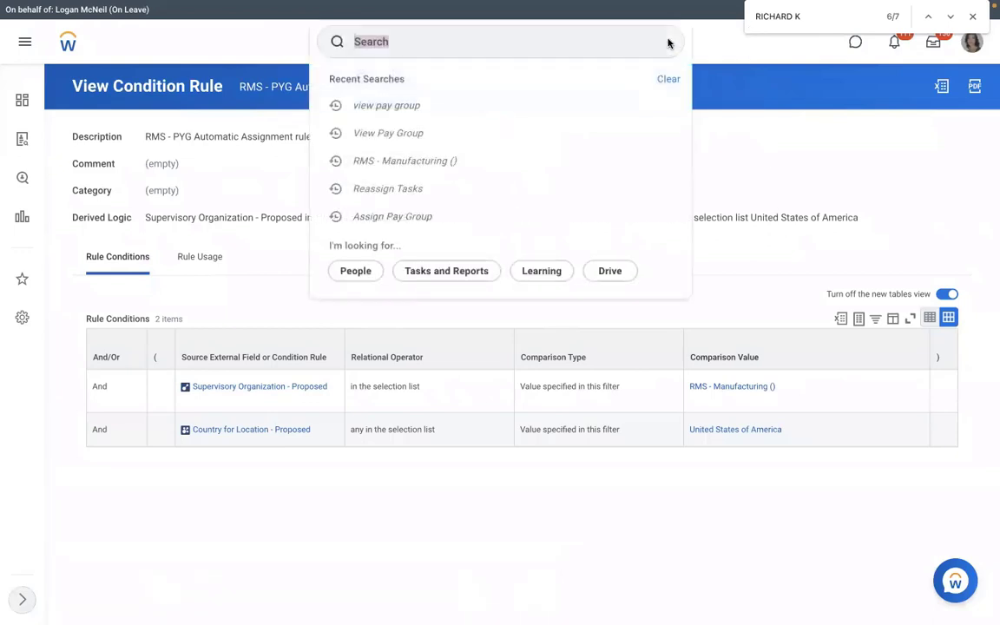
left_click(510, 53)
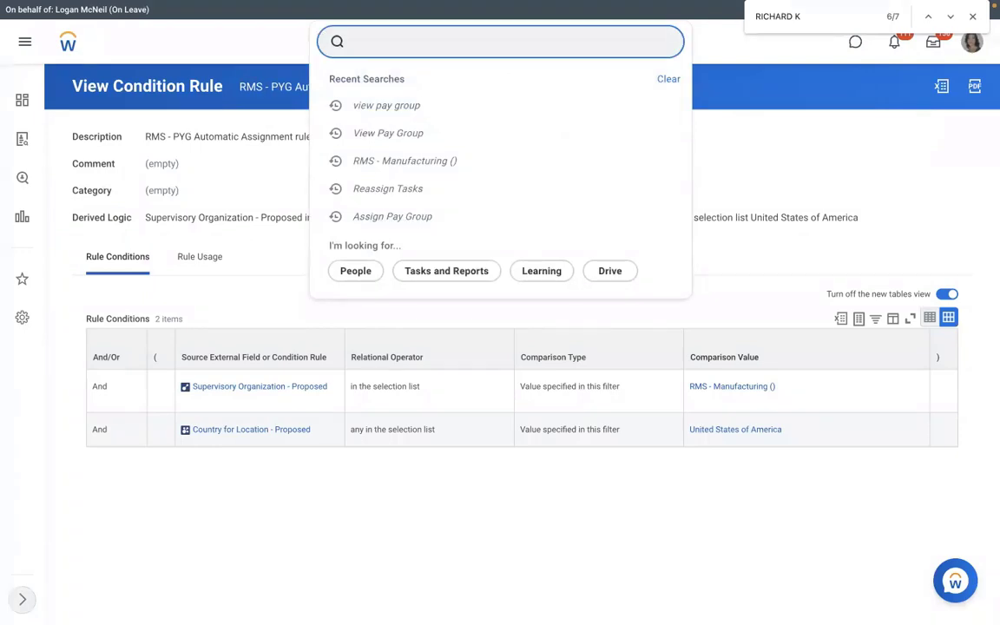
type("create eib")
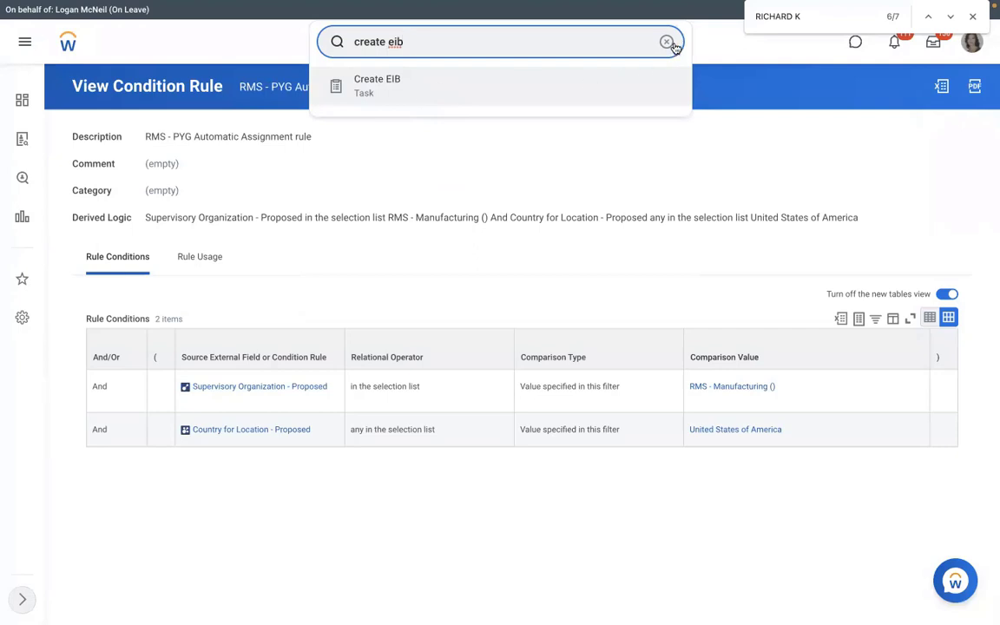
key("ctrl+a")
key("BackSpace")
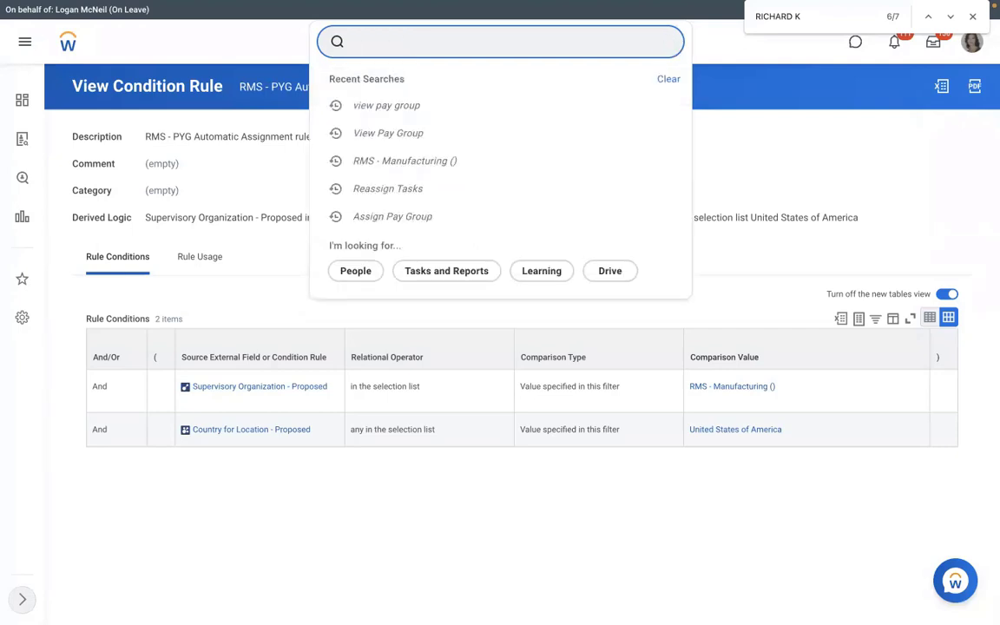
type("view int sys")
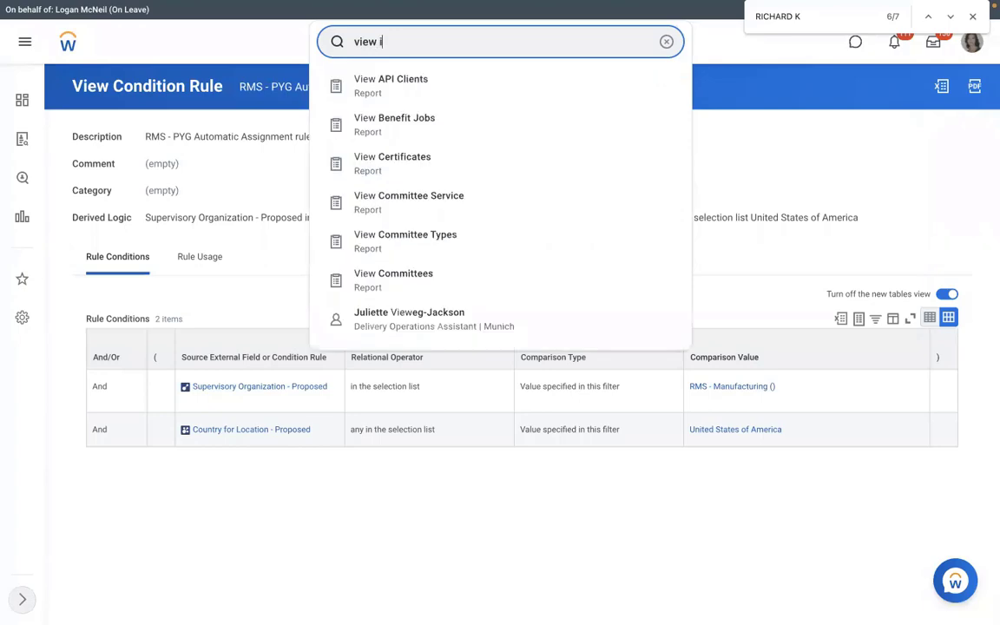
left_click(440, 96)
type("a")
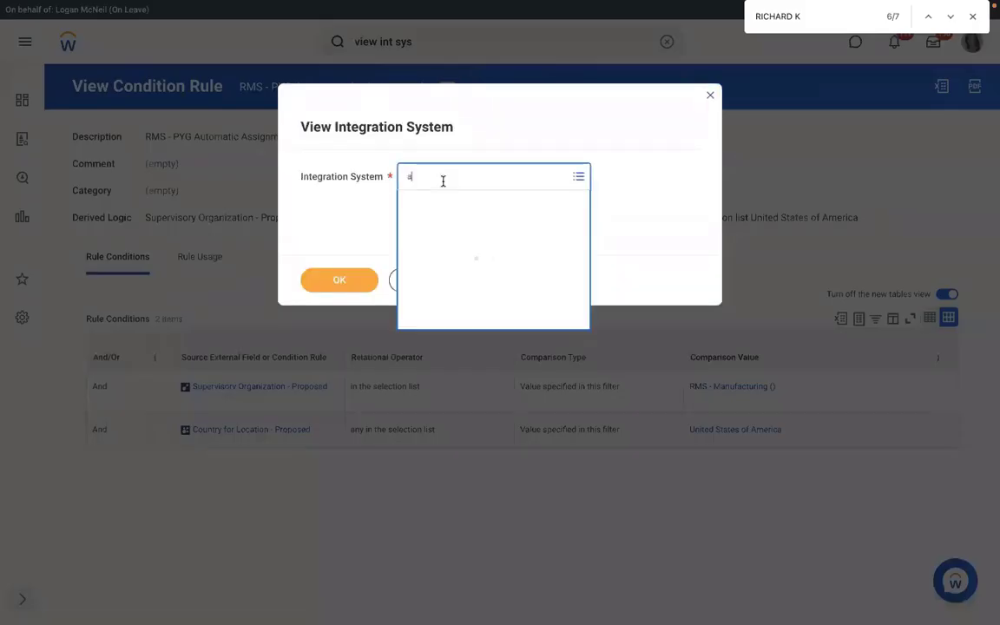
type("ssign pay group")
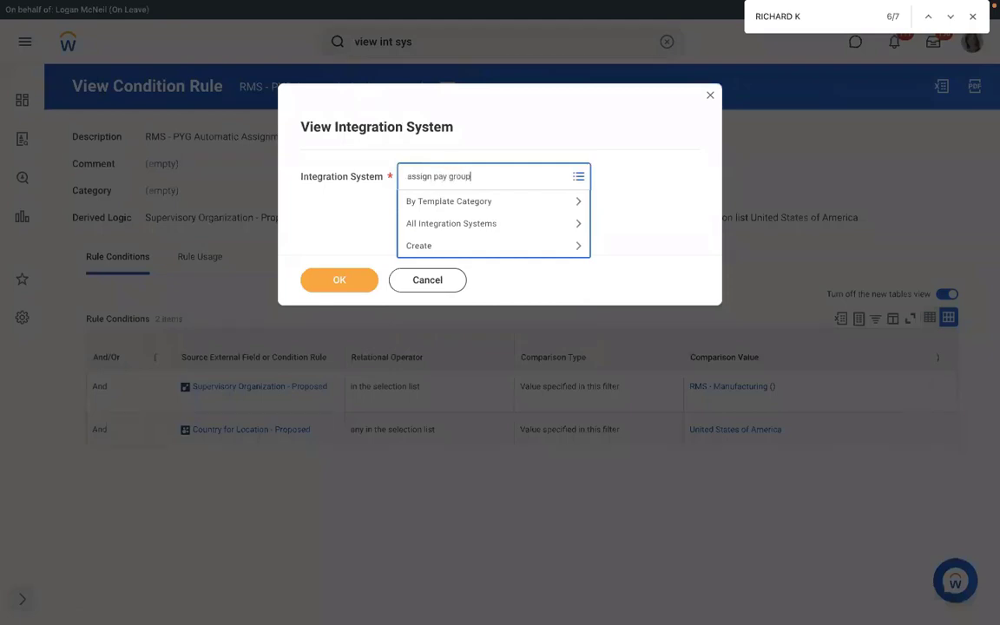
key("Return")
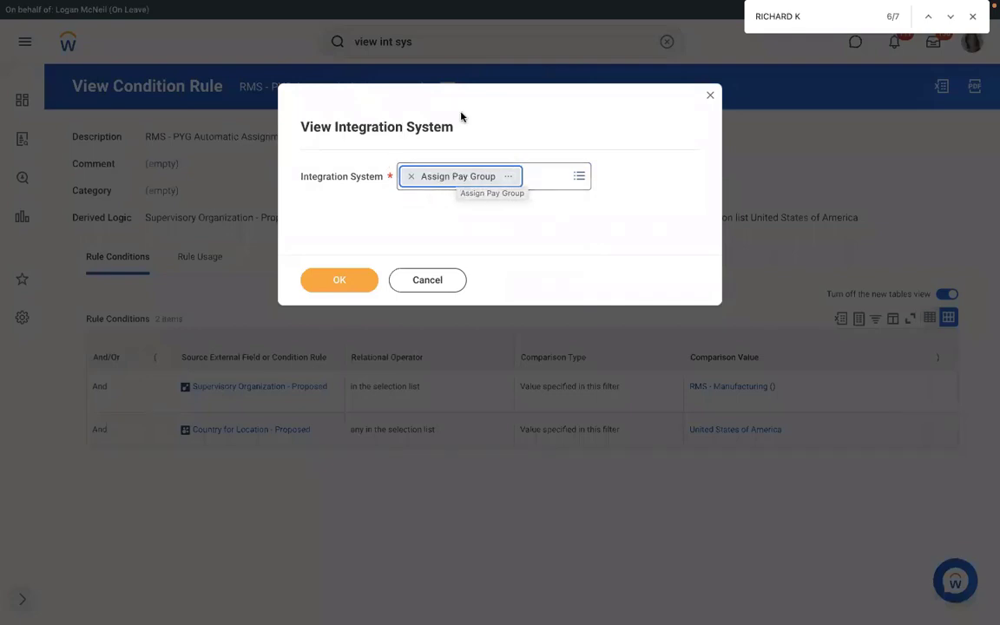
left_click(708, 98)
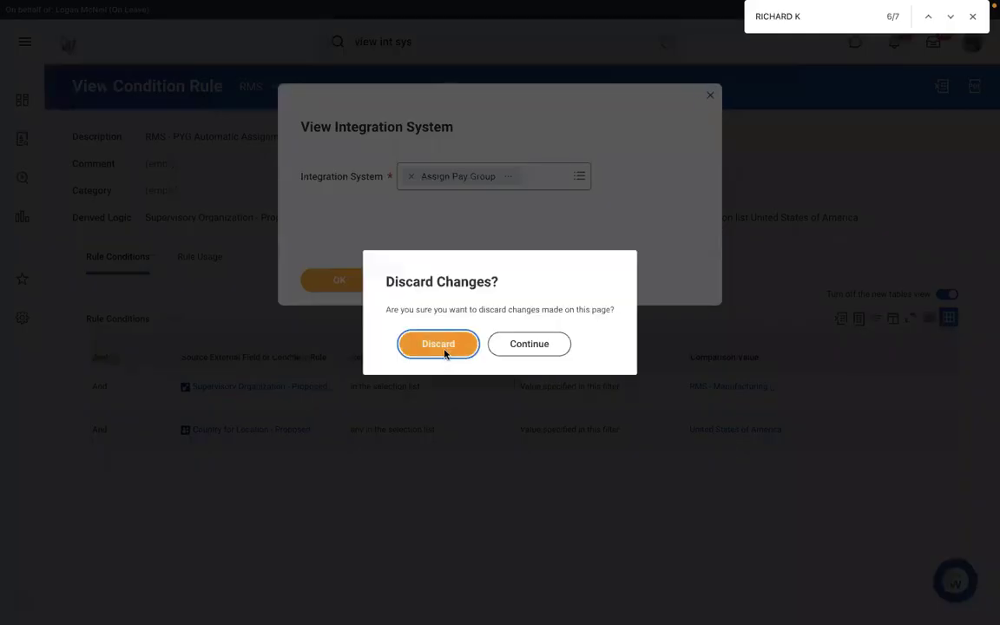
left_click(457, 173)
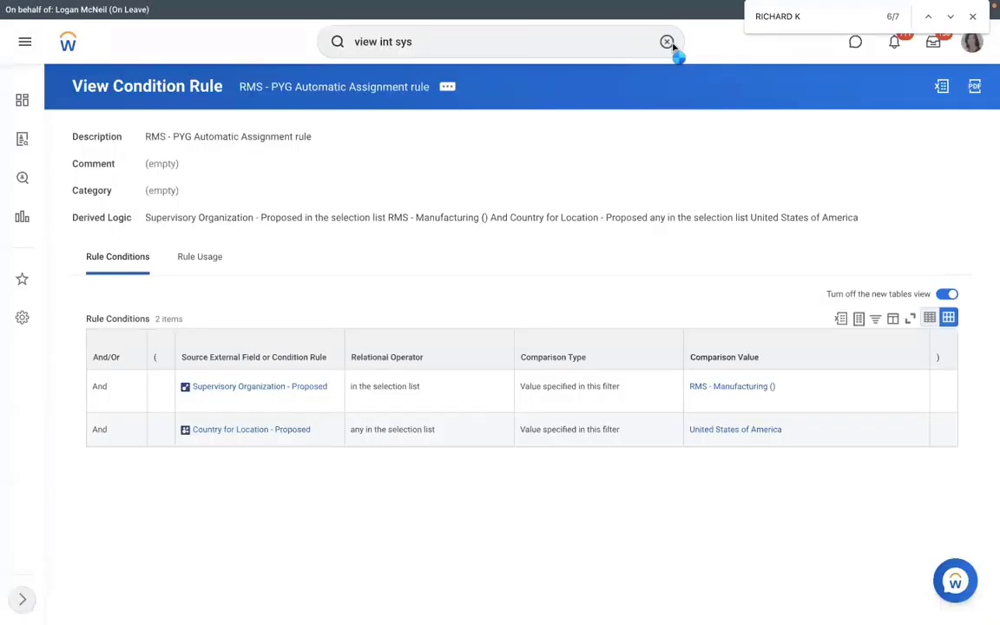
Step: Search Workday for "create eib" and open the Create EIB task
left_click(667, 42)
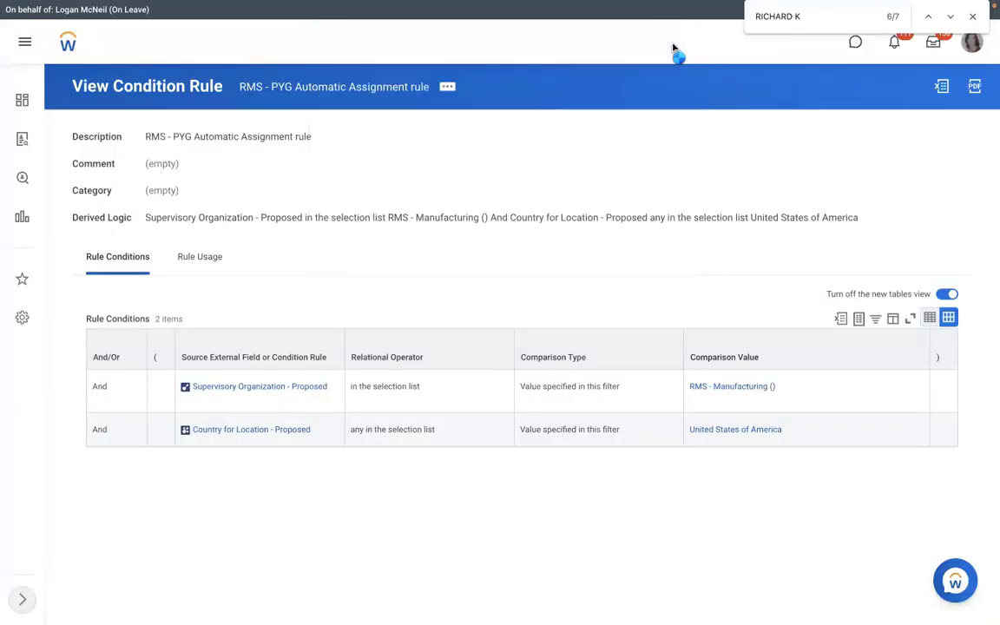
type("view")
left_click(488, 51)
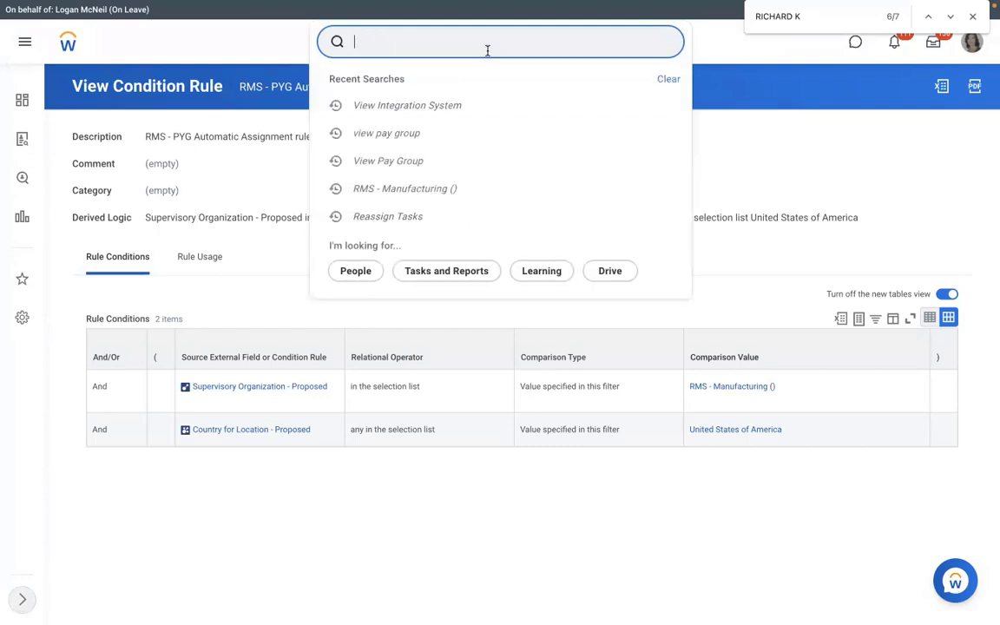
type("create eib")
key("Return")
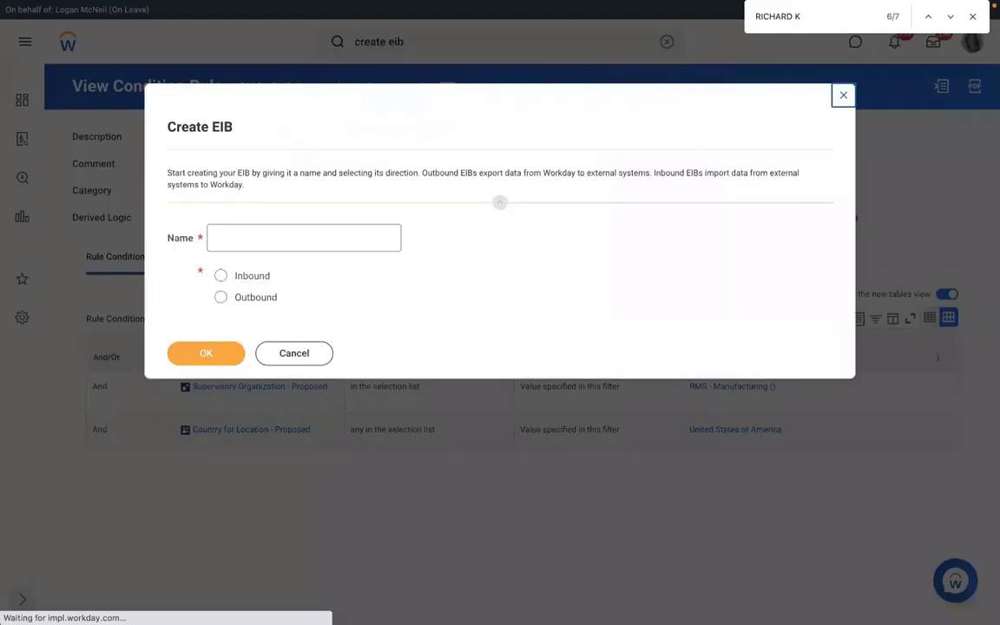
Step: Name the new EIB "RMS - Assign Pay Group", set its direction to Inbound, and confirm
type("RMS - A")
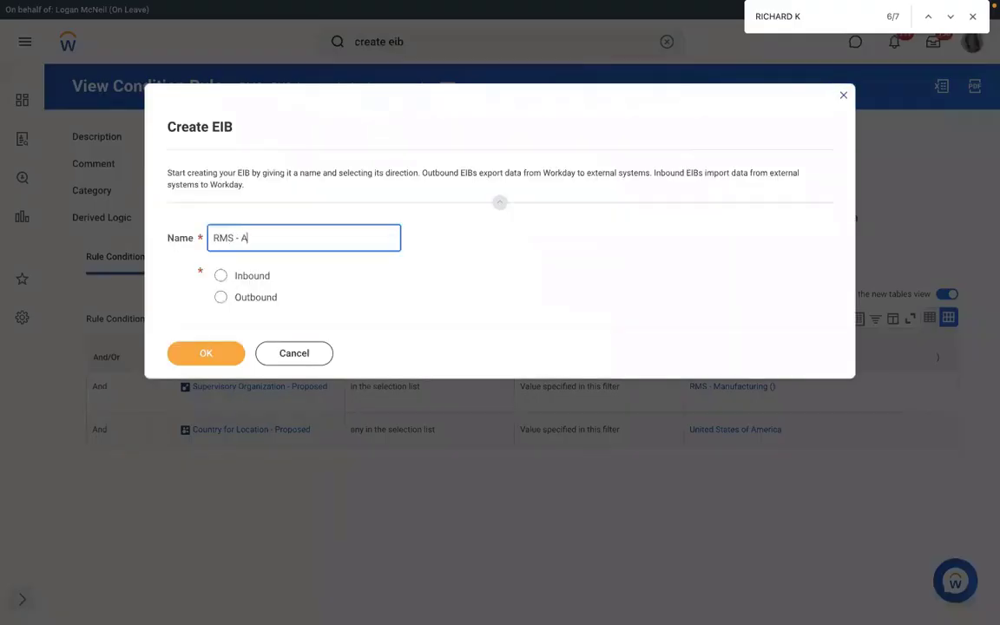
type("ssign Pay Group")
left_click(220, 276)
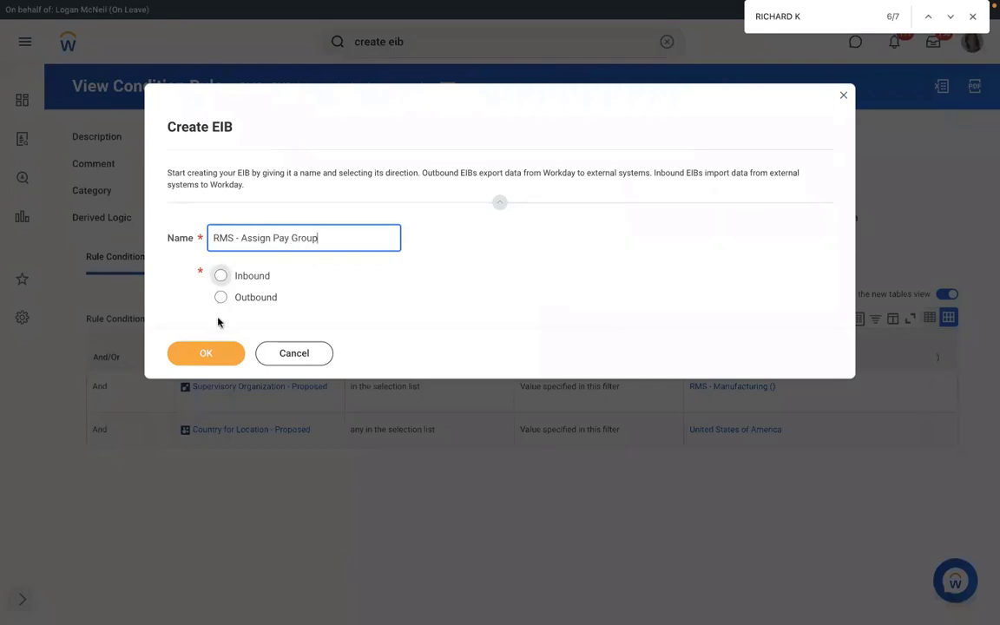
left_click(194, 354)
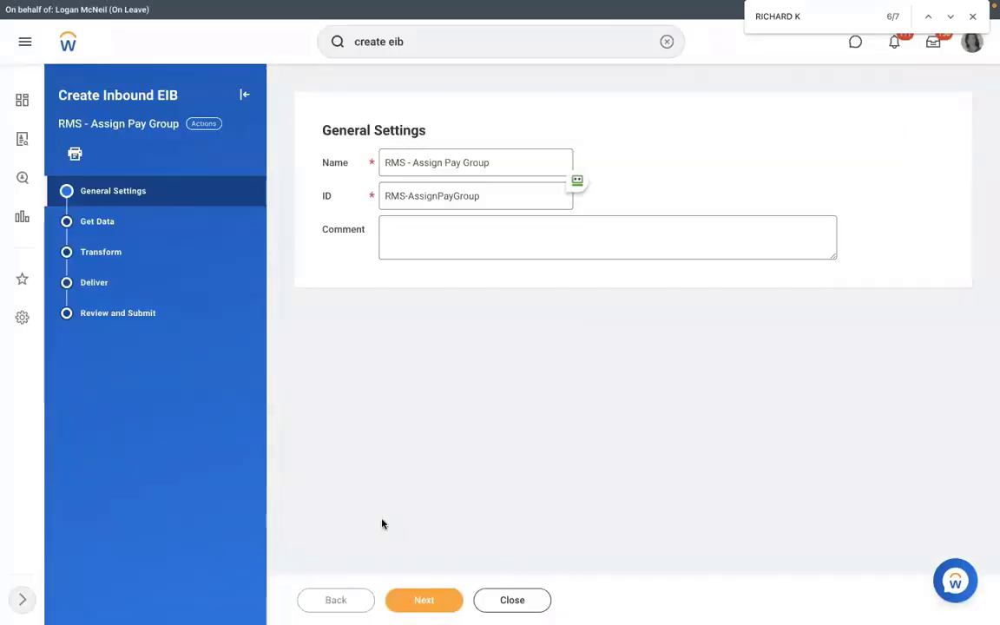
Step: Continue to the Get Data settings and set the Web Service Operation to Assign Pay Group (Web Service)
left_click(425, 602)
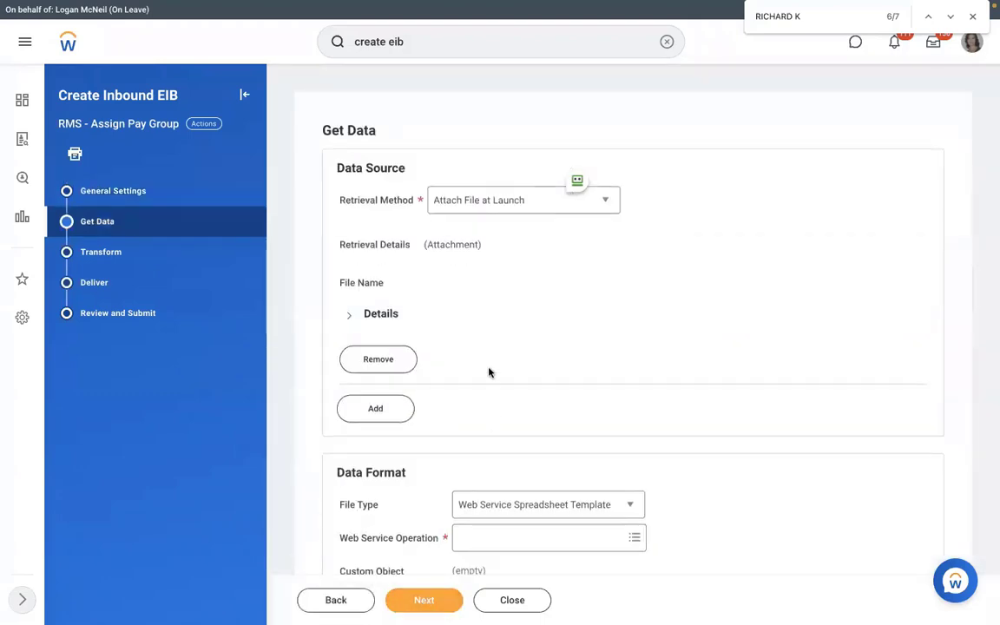
scroll(490, 374, "down", 1)
scroll(501, 381, "down", 1)
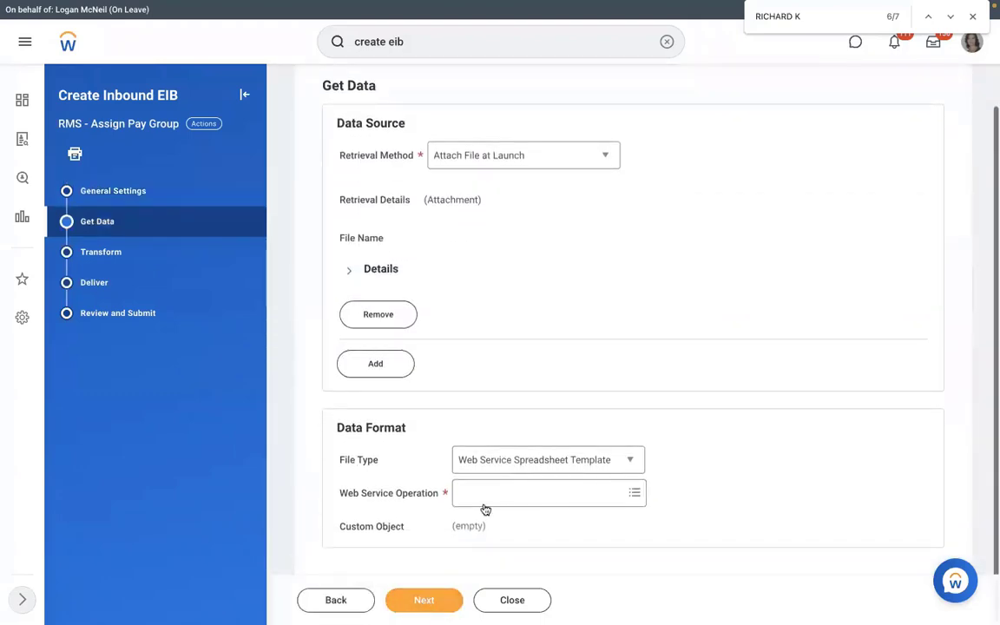
left_click(517, 493)
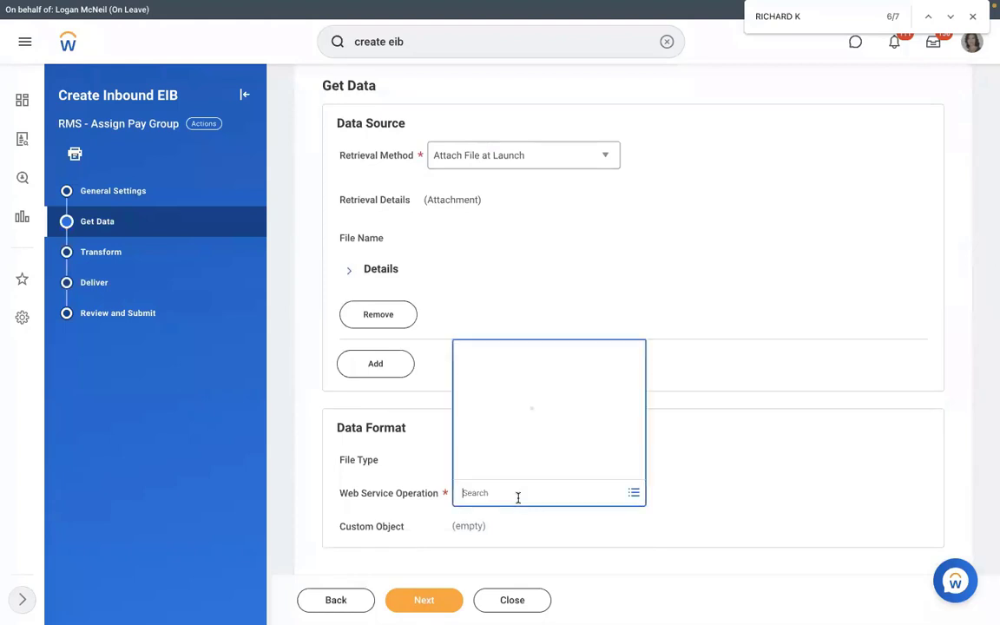
type("assign")
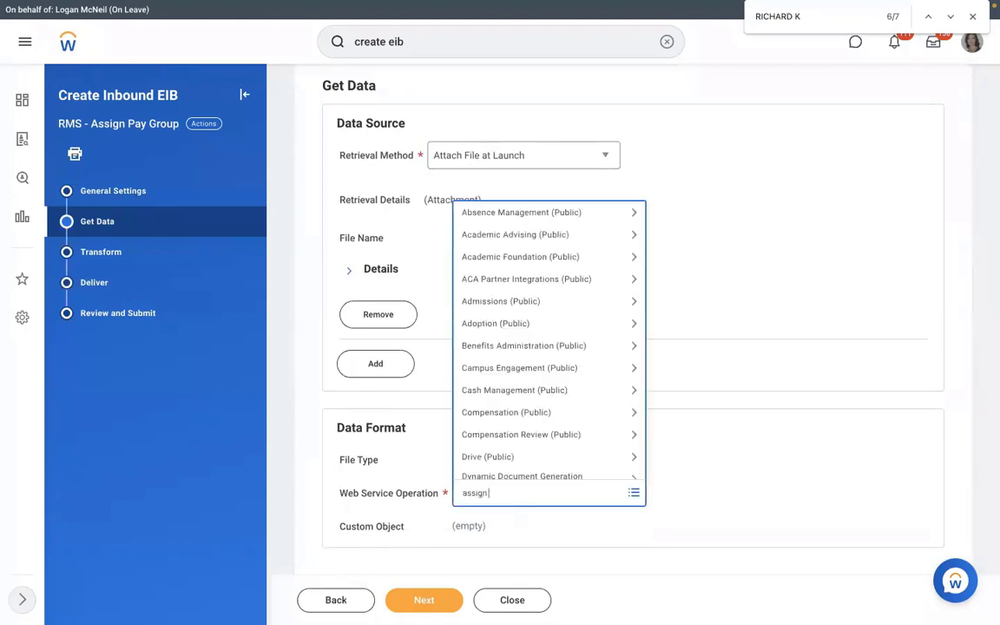
type(" pay group")
key("Return")
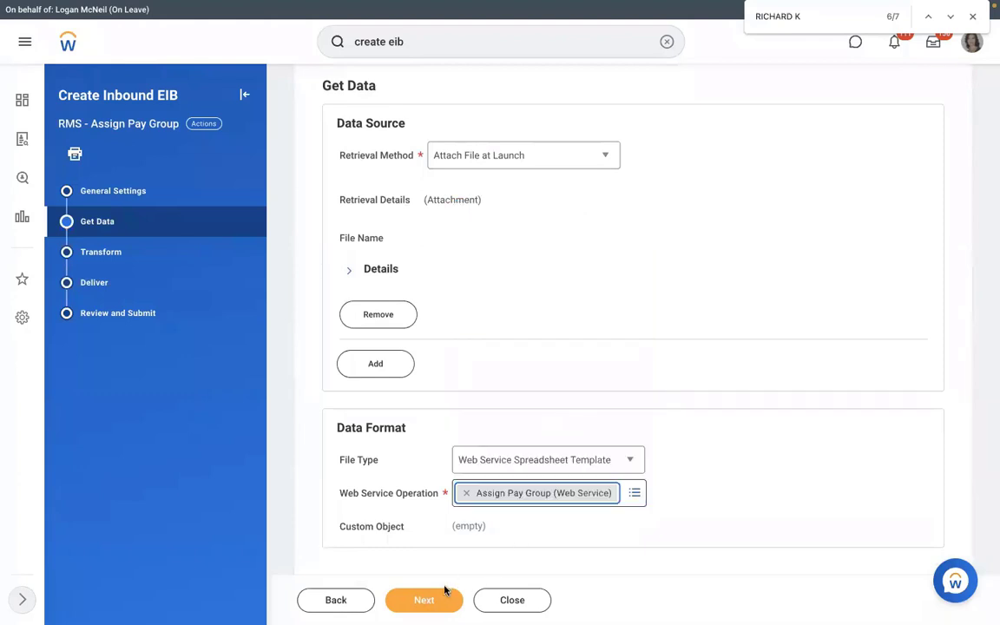
Step: Accept the Get Data, Transform and Deliver settings and submit the inbound EIB from the review page
left_click(423, 600)
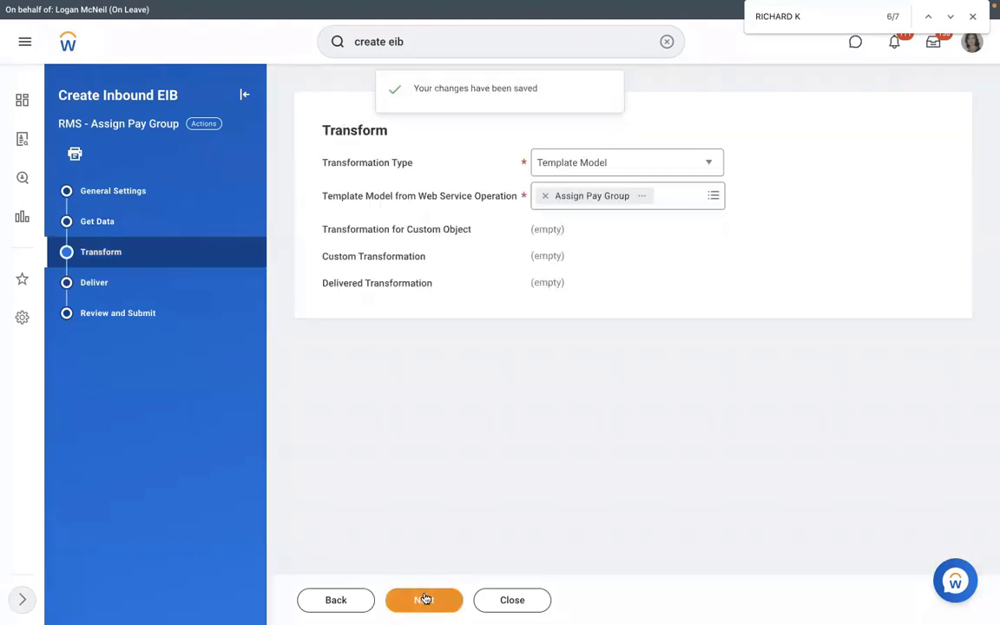
left_click(425, 599)
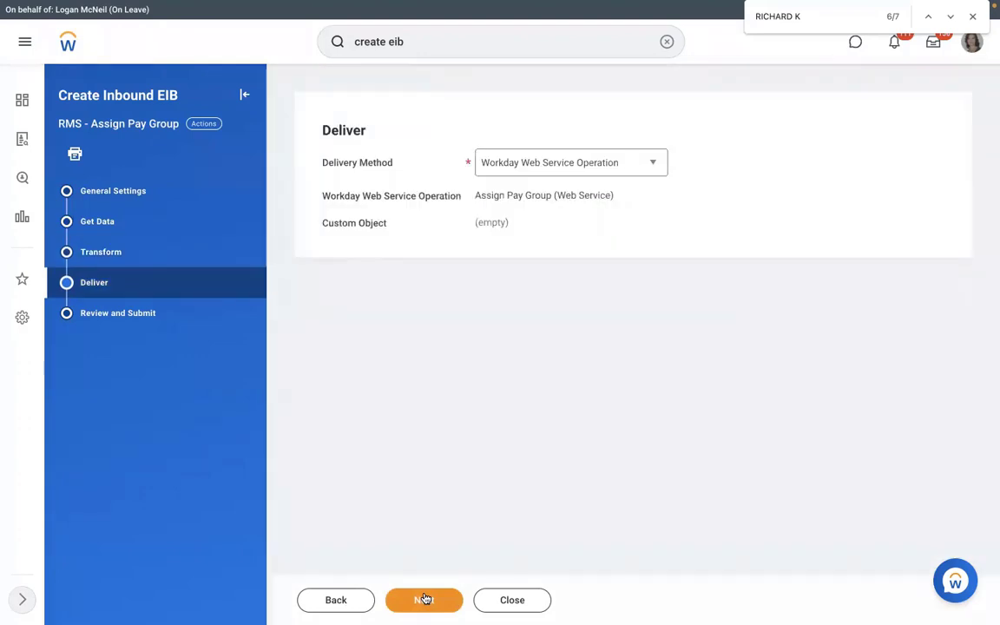
left_click(424, 599)
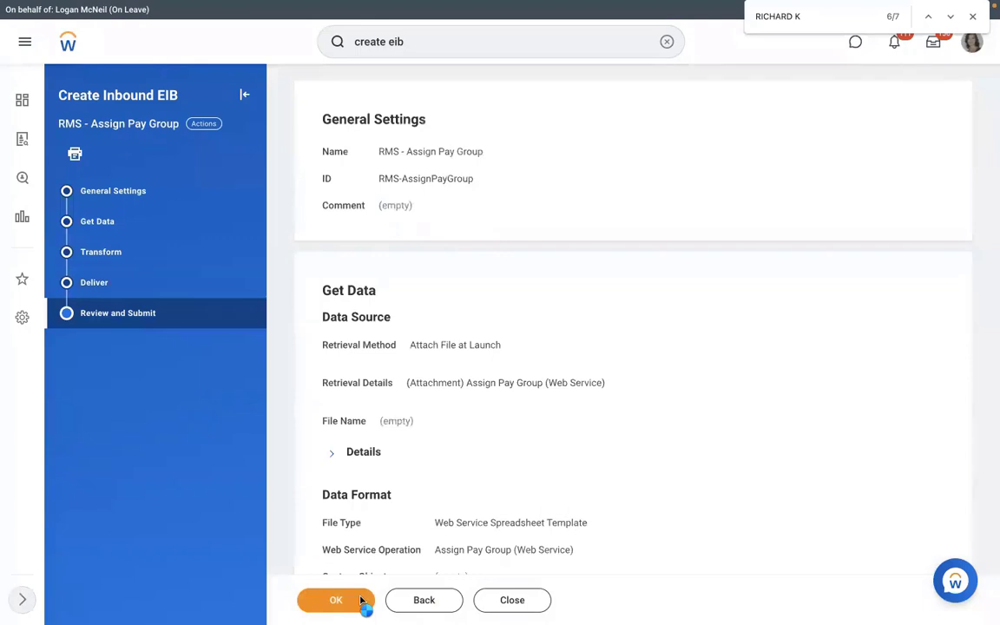
left_click(361, 600)
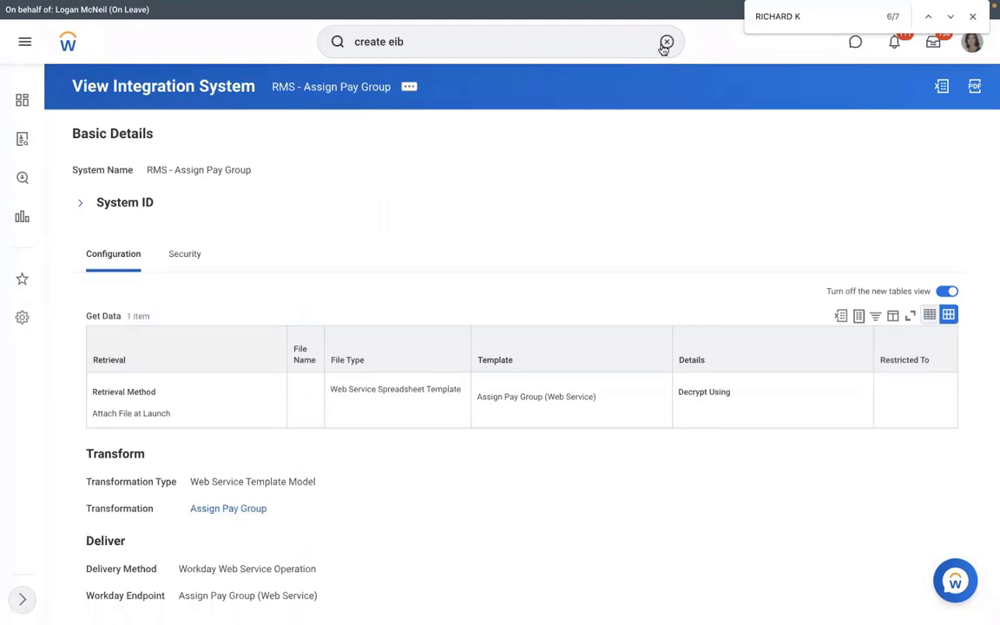
Step: Search for "view int sys" and open the View Integration System report for RMS - Assign Pay Group
left_click(666, 41)
type("vi")
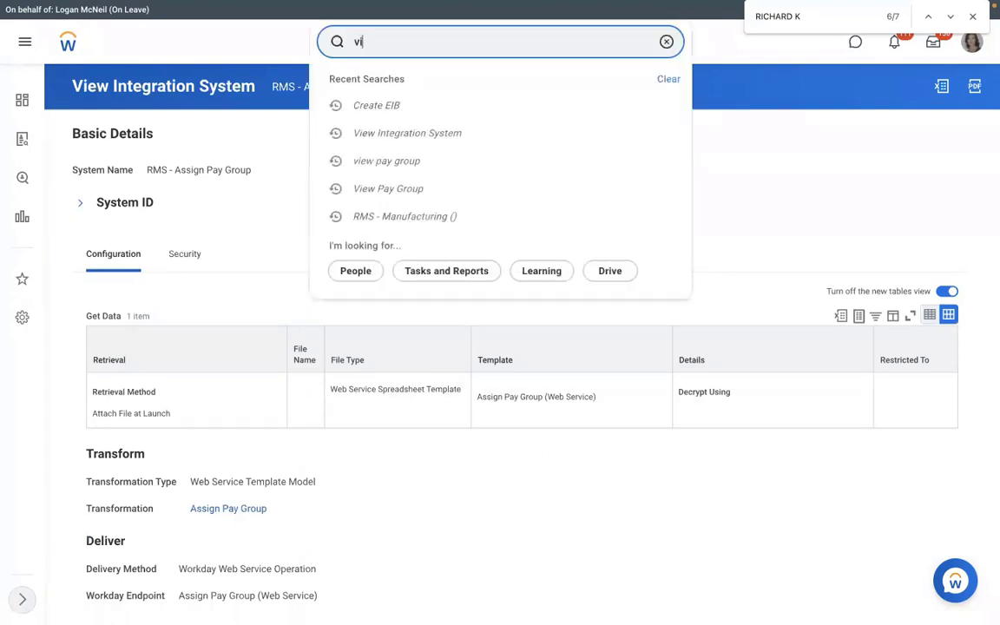
type("ew int sys")
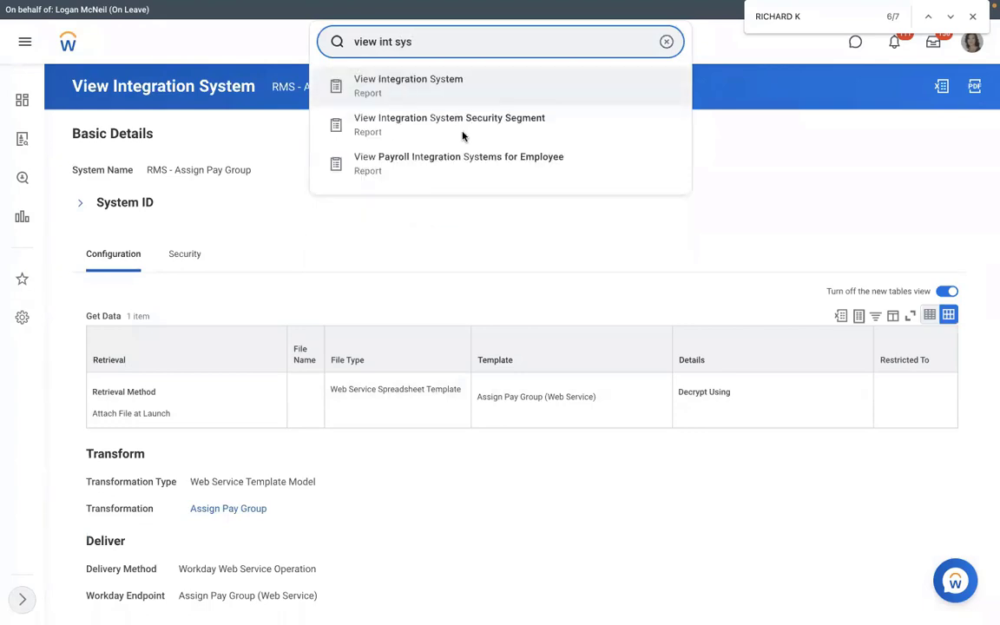
left_click(464, 136)
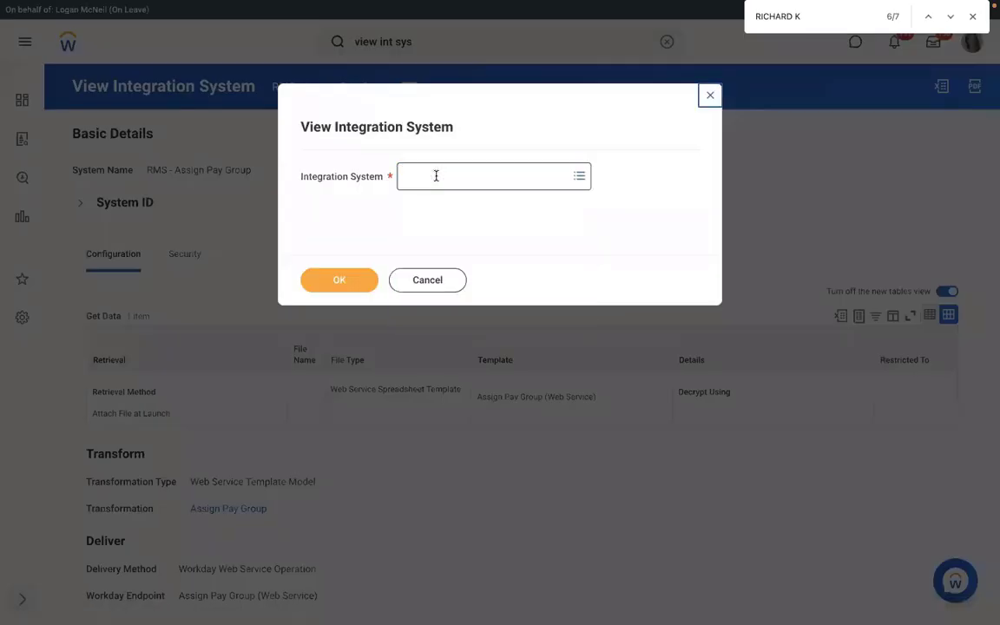
left_click(434, 174)
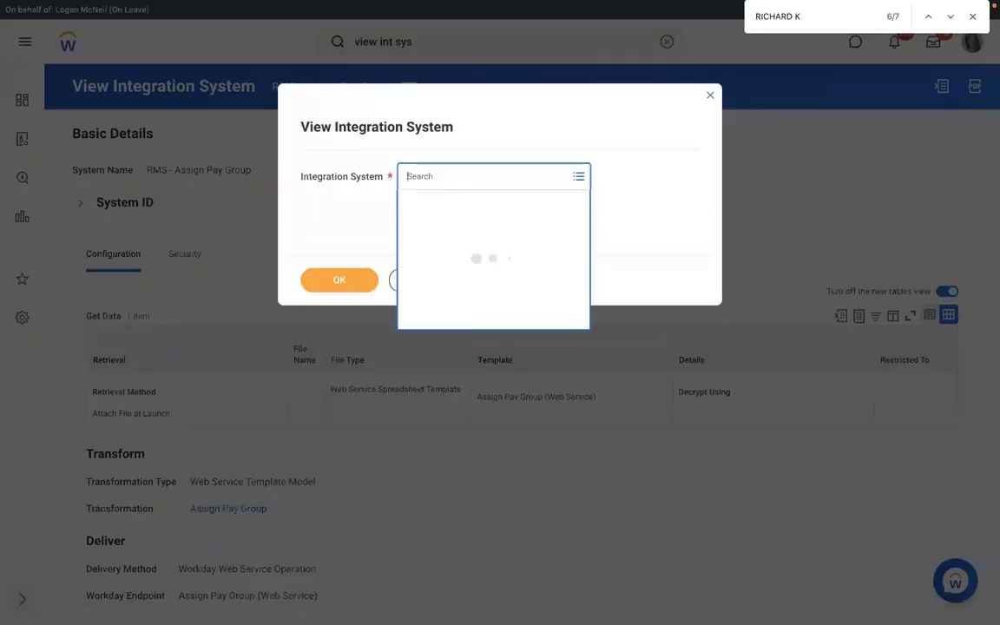
key("Return")
left_click(336, 278)
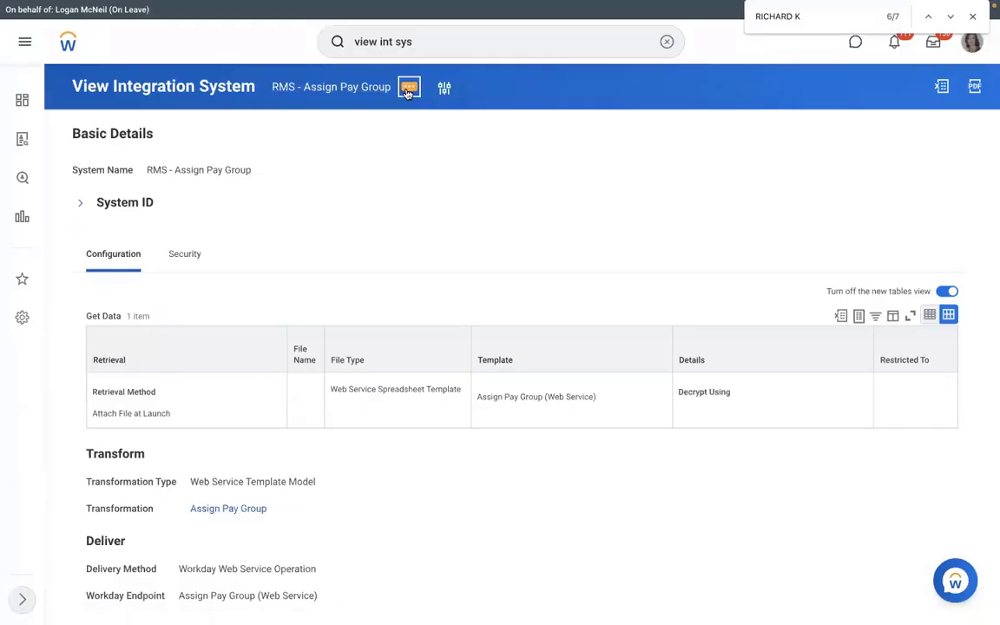
Step: Generate the spreadsheet template for the RMS - Assign Pay Group integration in XLSX format, confirming and submitting the request
left_click(408, 90)
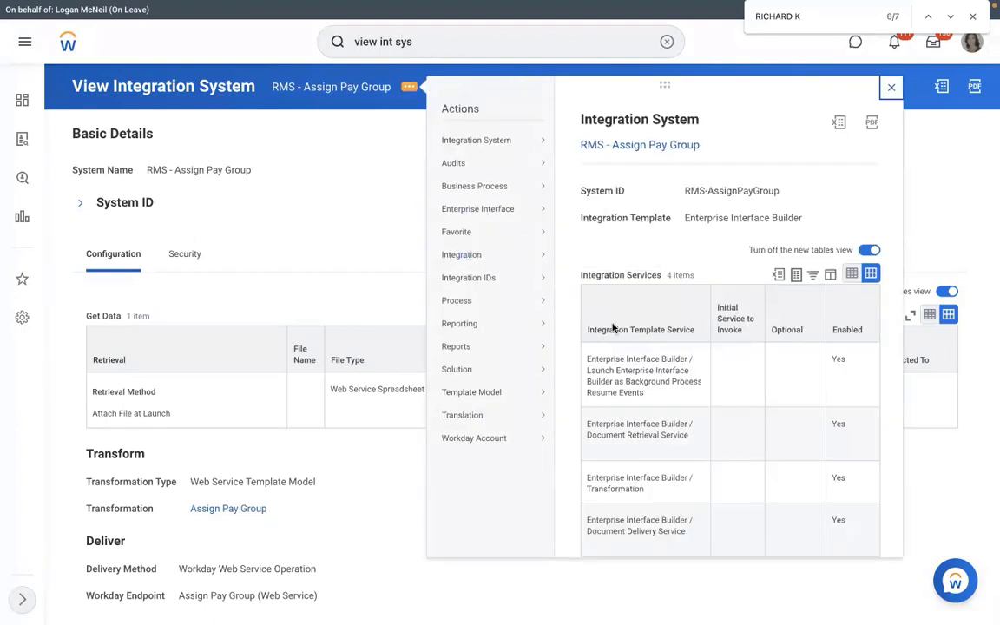
mouse_move(480, 260)
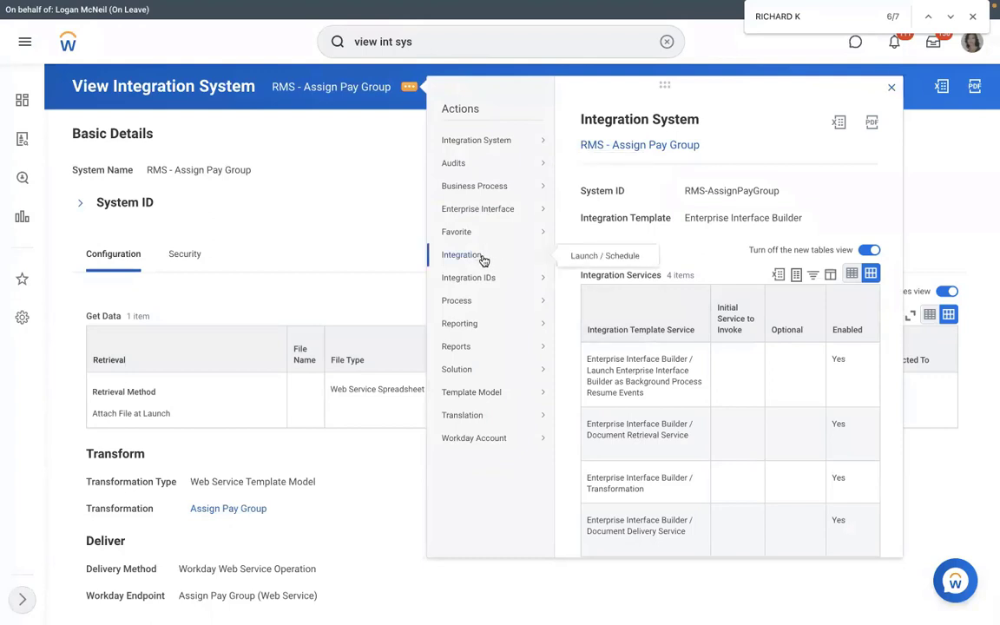
mouse_move(501, 209)
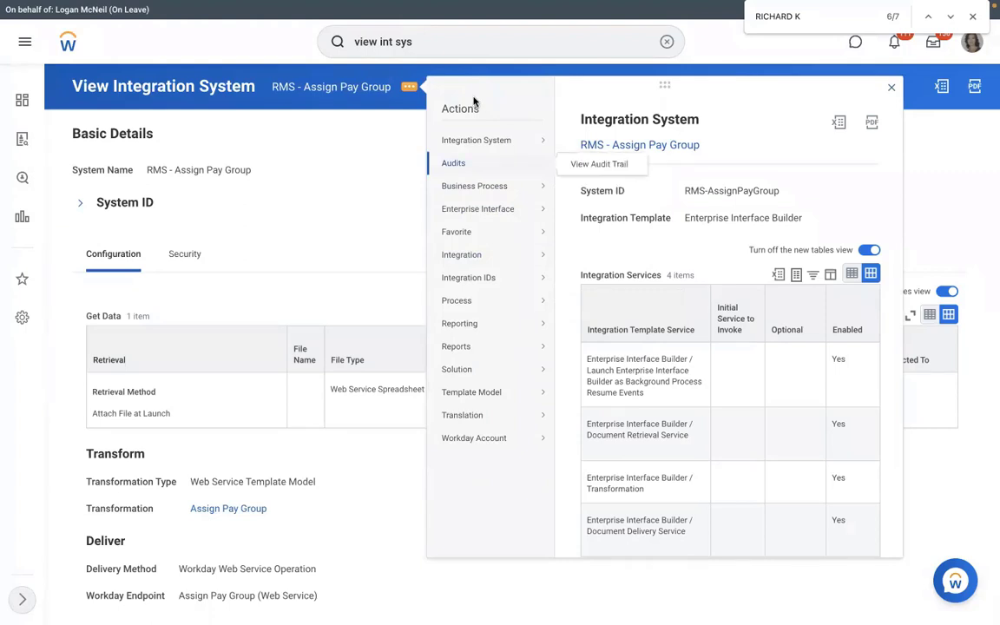
mouse_move(479, 135)
mouse_move(513, 395)
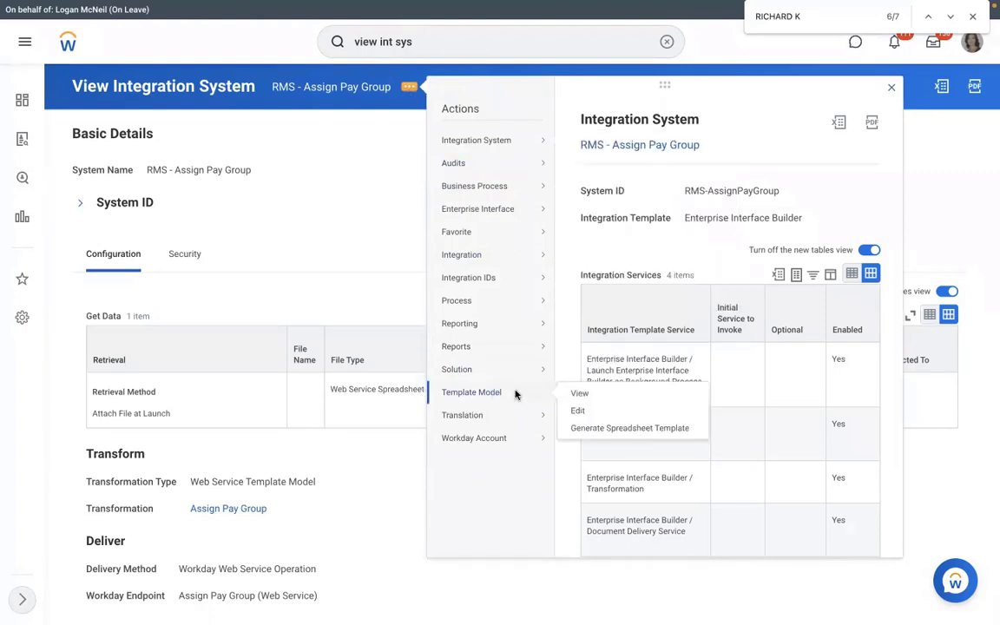
left_click(589, 428)
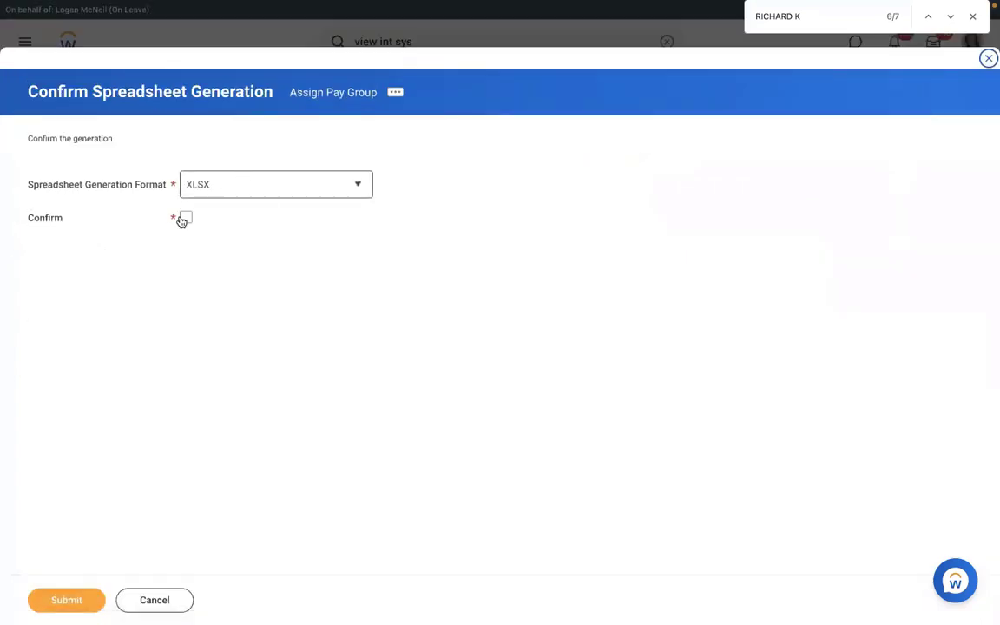
left_click(182, 220)
left_click(241, 193)
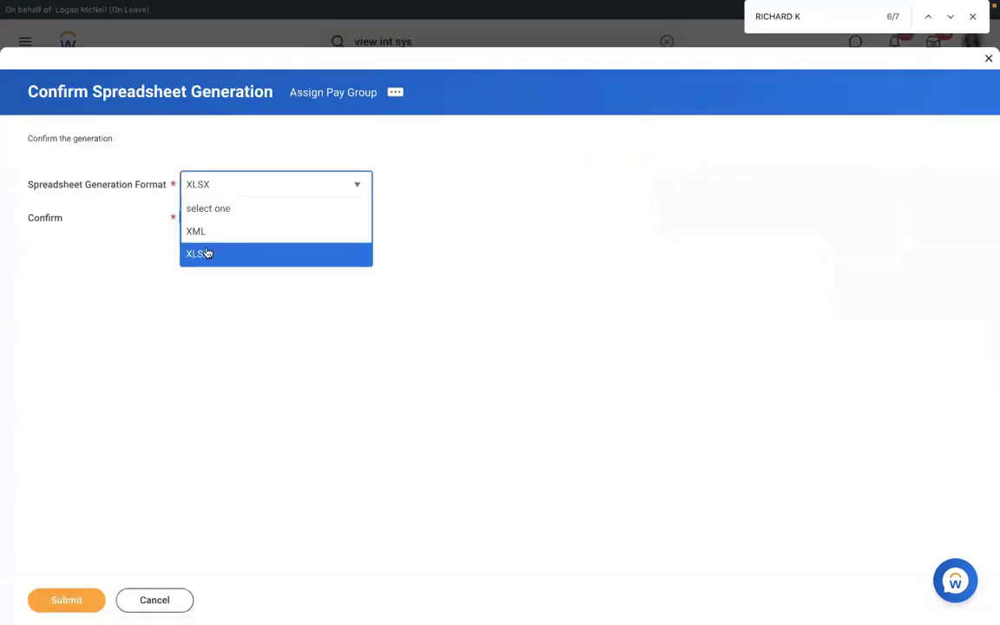
left_click(149, 457)
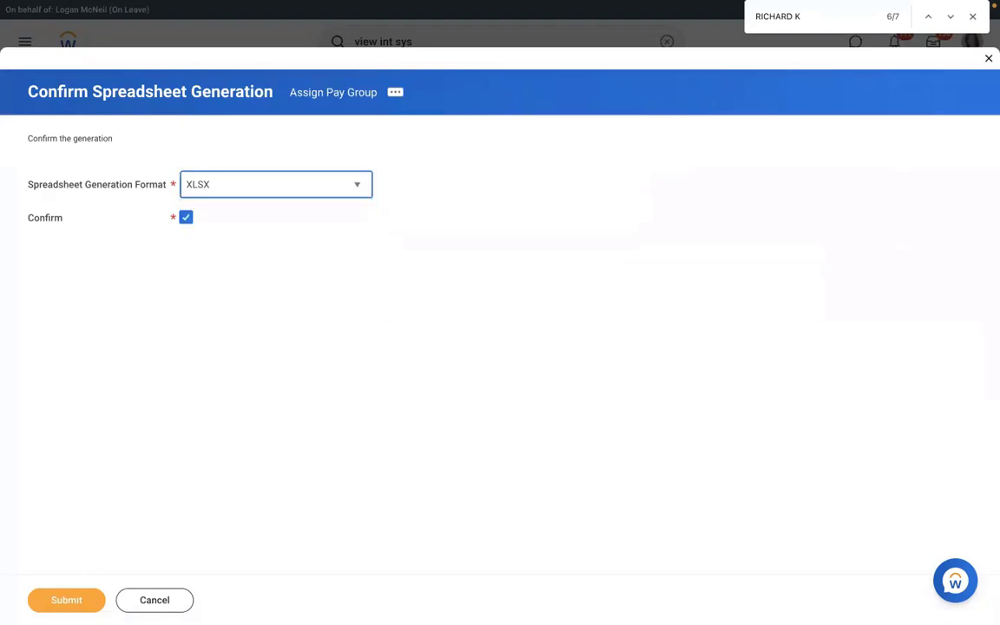
left_click(66, 599)
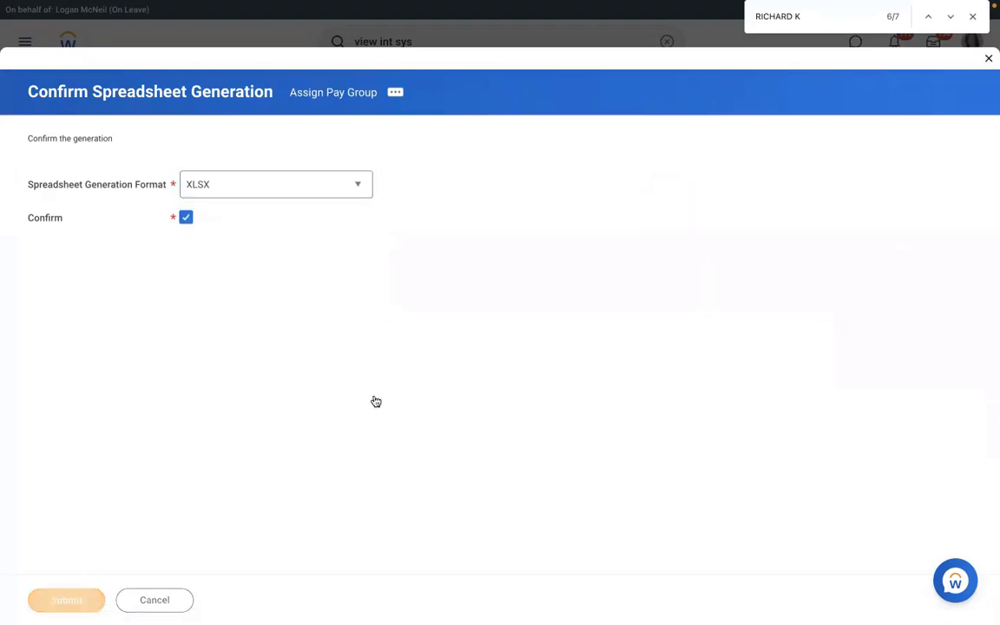
Step: Refresh the Assign Pay Group (XLSX) background process until the template generation is completed
left_click(87, 293)
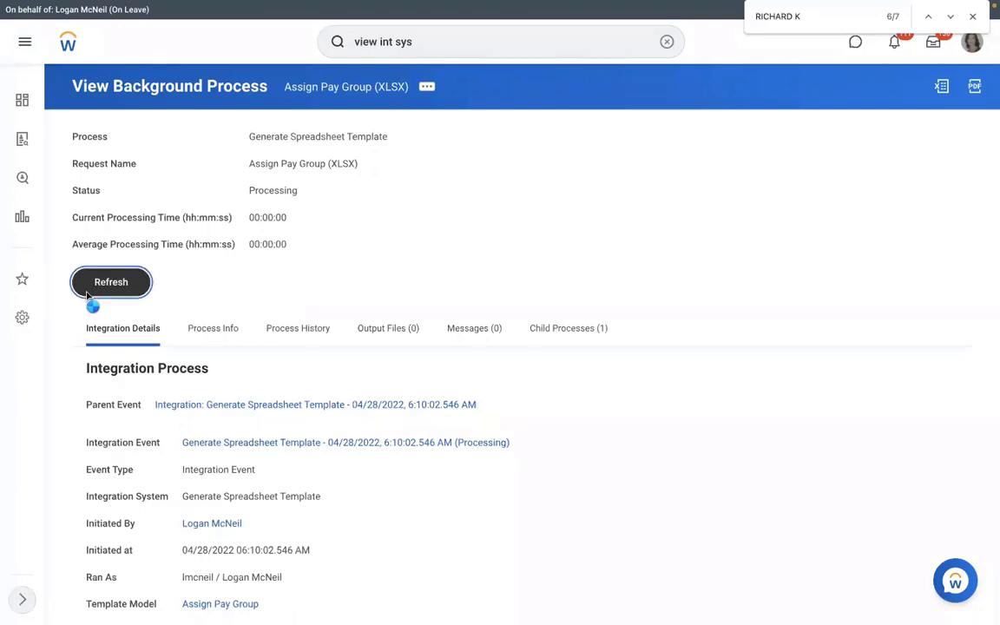
left_click(100, 310)
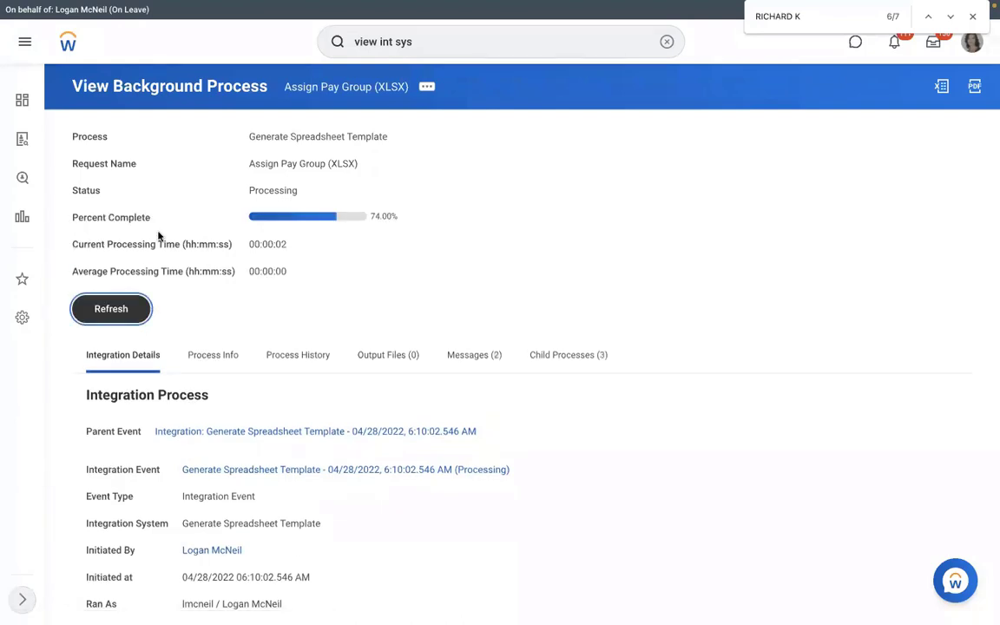
left_click(396, 357)
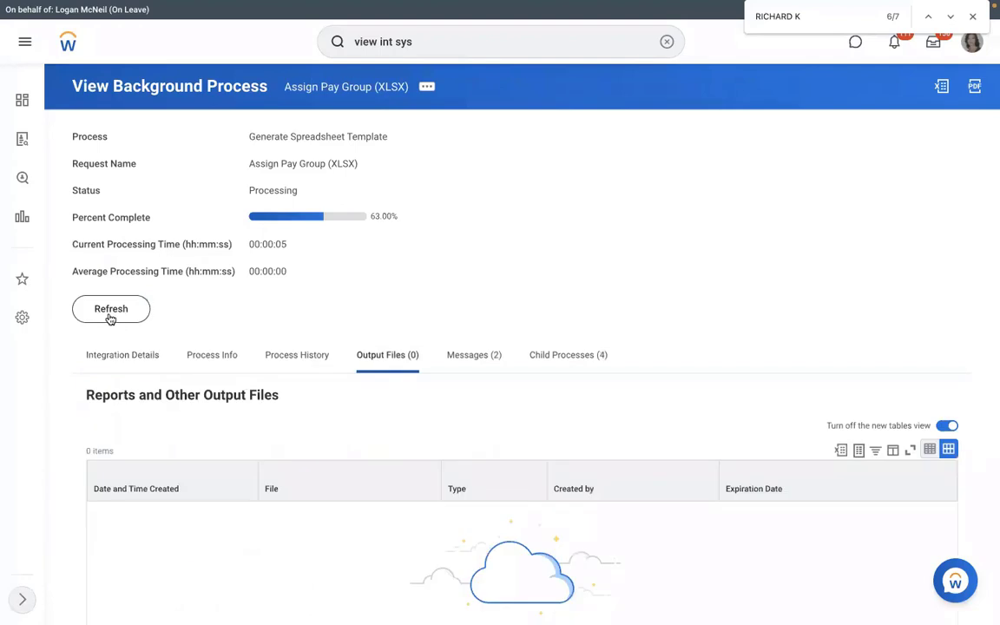
left_click(110, 309)
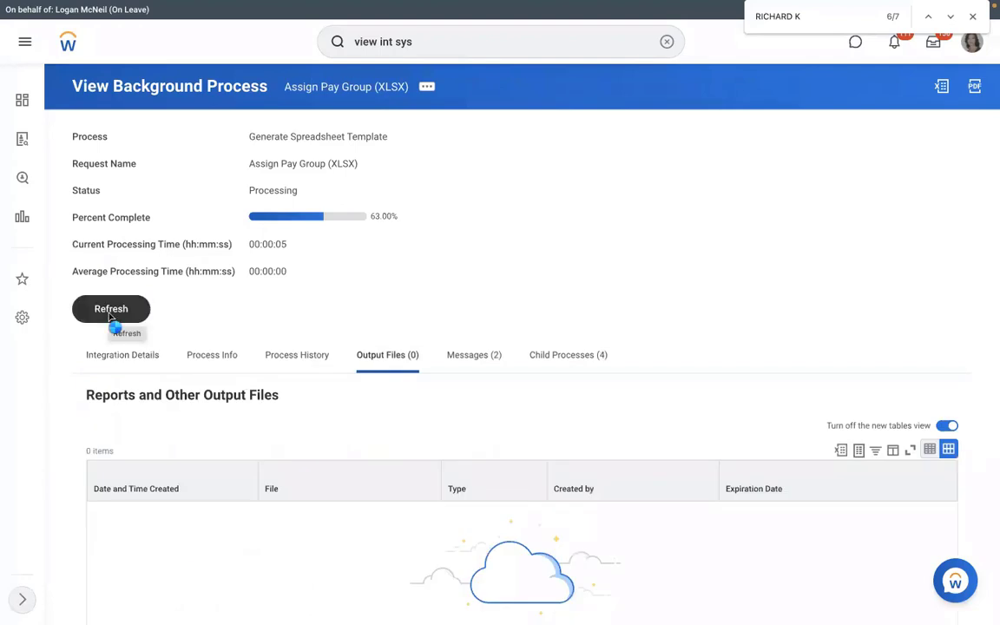
left_click(110, 319)
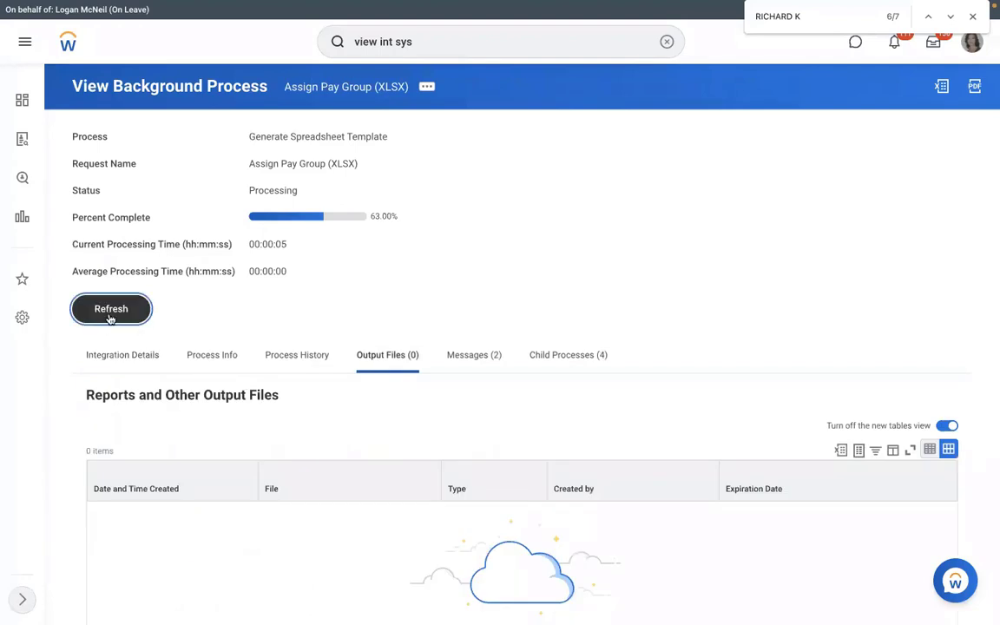
left_click(110, 313)
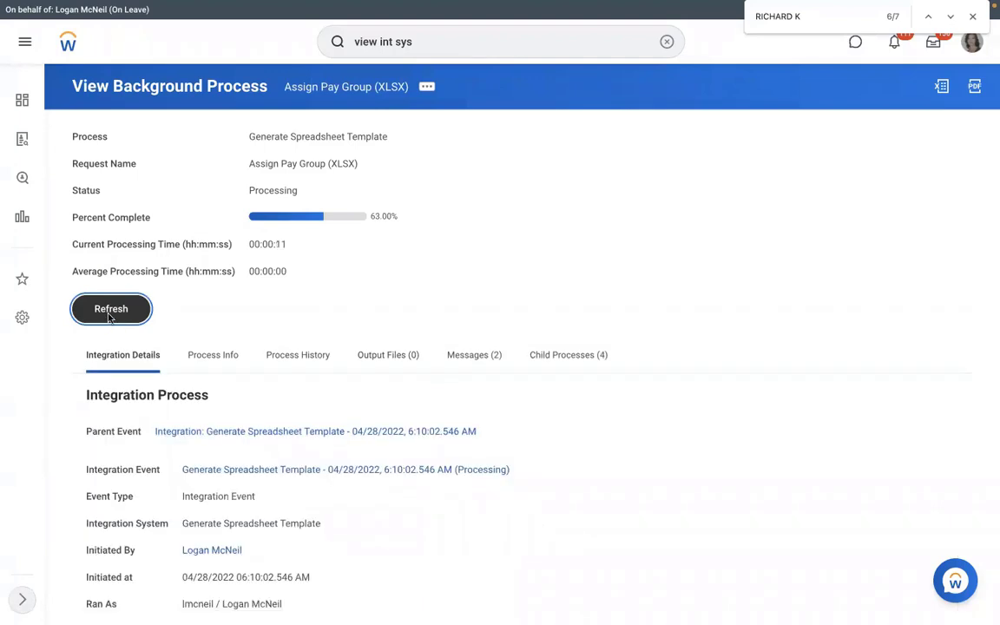
left_click(111, 314)
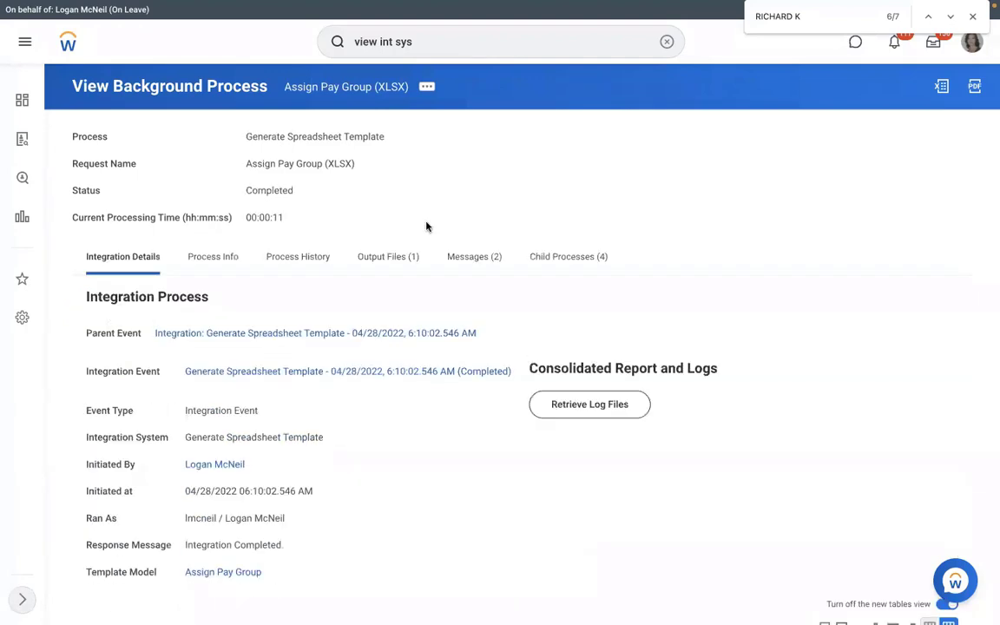
Step: Download Assign_Pay_Group.xlsx from the process's output files and open it in Excel
left_click(391, 265)
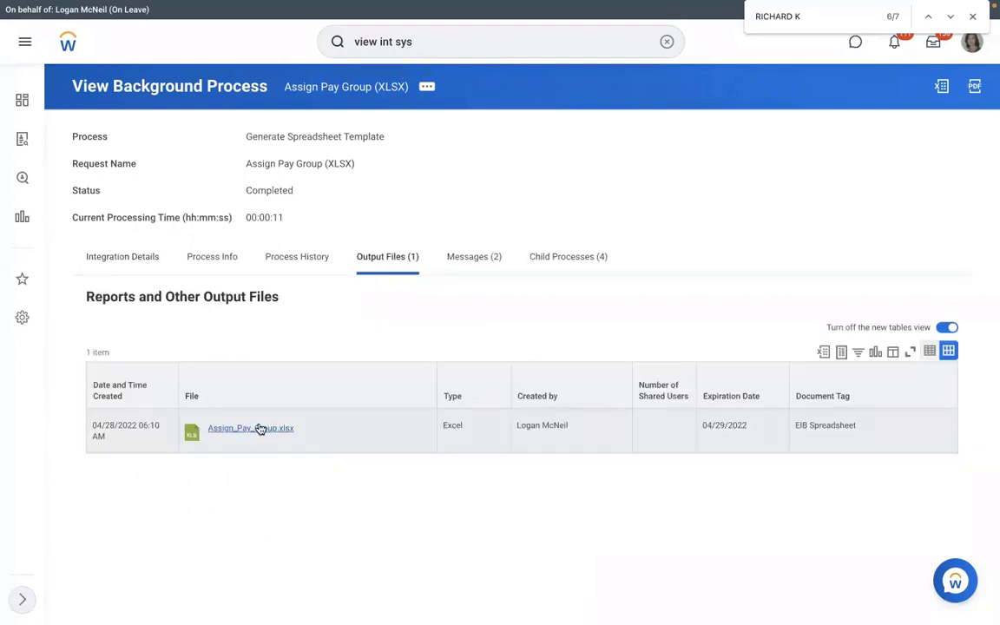
left_click(260, 429)
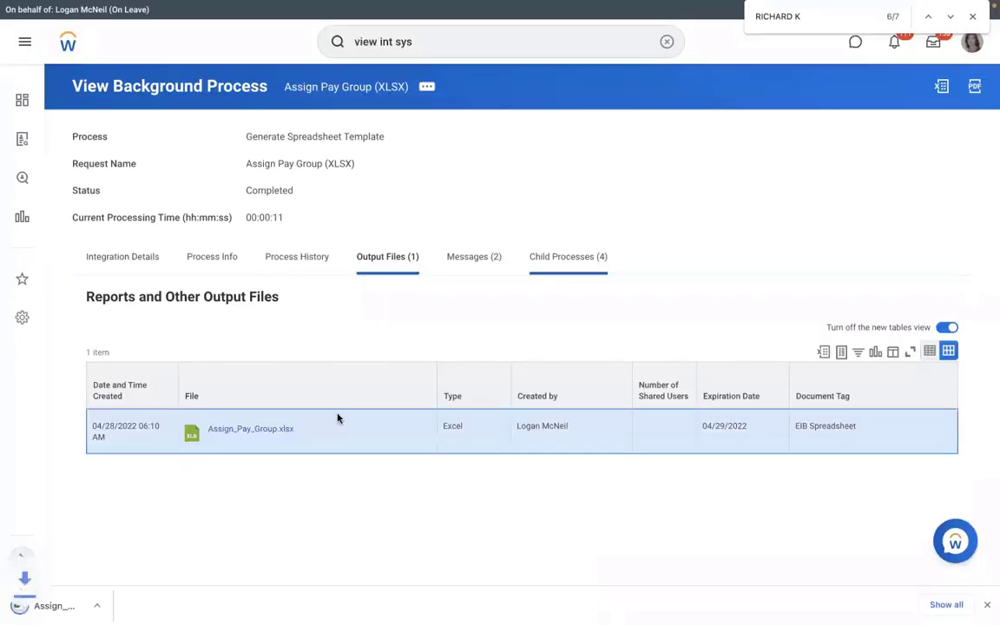
left_click(66, 608)
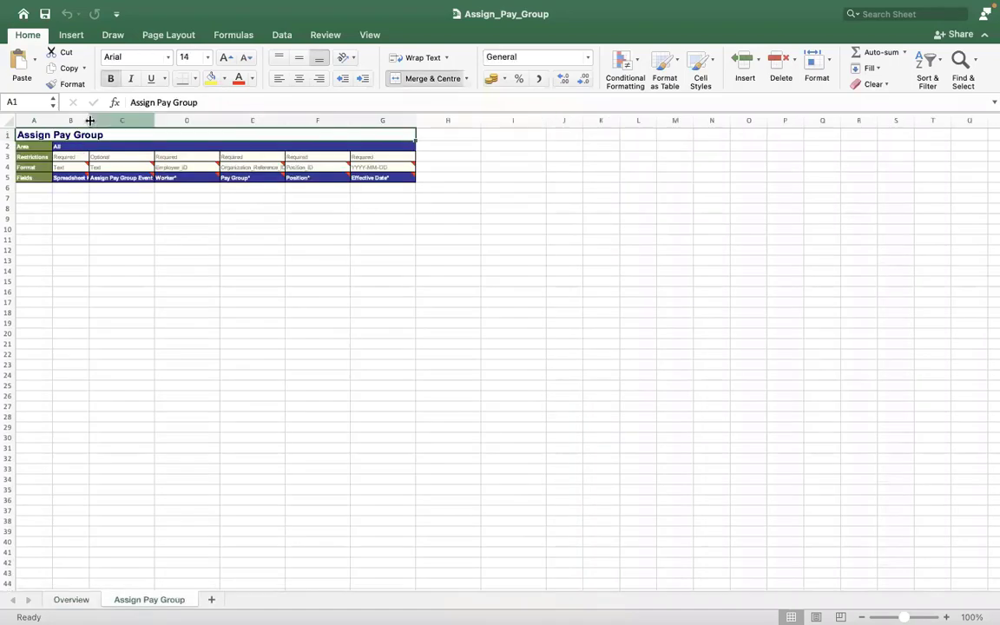
Step: Widen column B on the Assign Pay Group sheet so the Spreadsheet Key header fits
left_click_drag(89, 121, 154, 127)
key("ctrl+Left")
key("ctrl+Left")
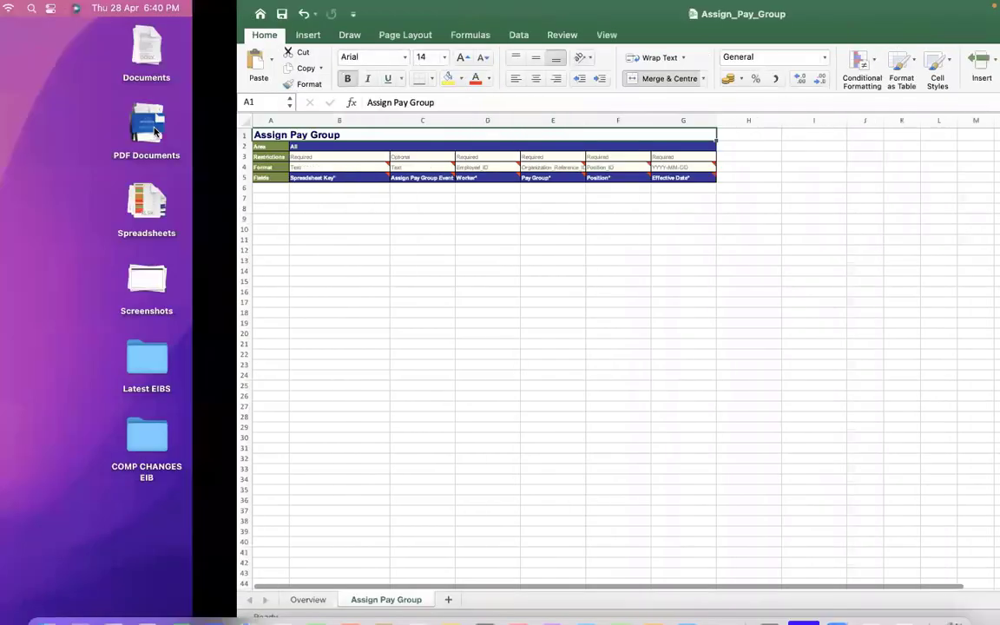
key("ctrl+Right")
key("ctrl+Right")
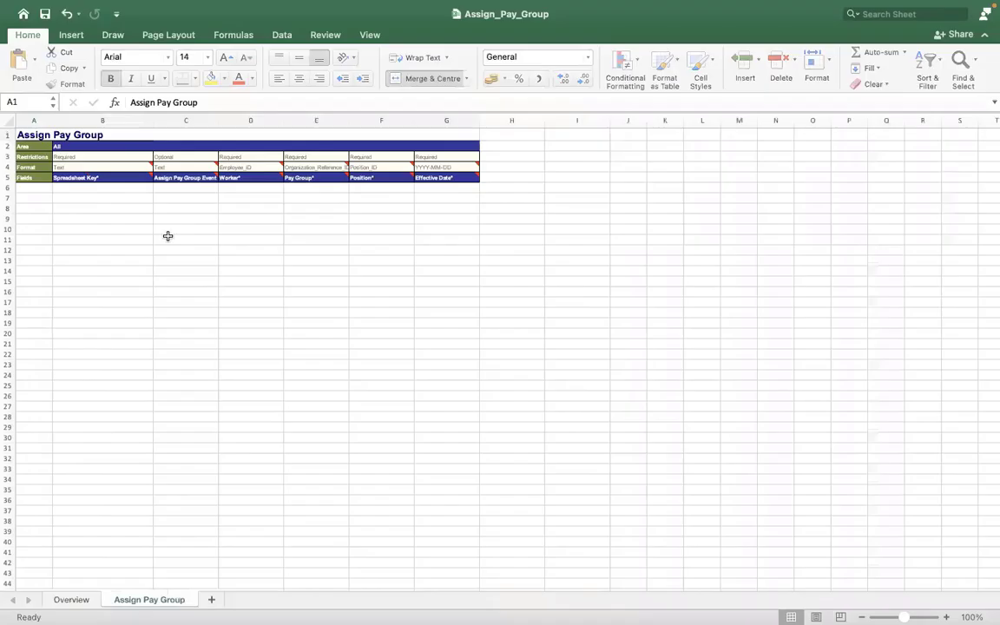
Step: Enter 1 as the Spreadsheet Key in cell B6 and widen columns C to F so their headers fit
left_click(103, 185)
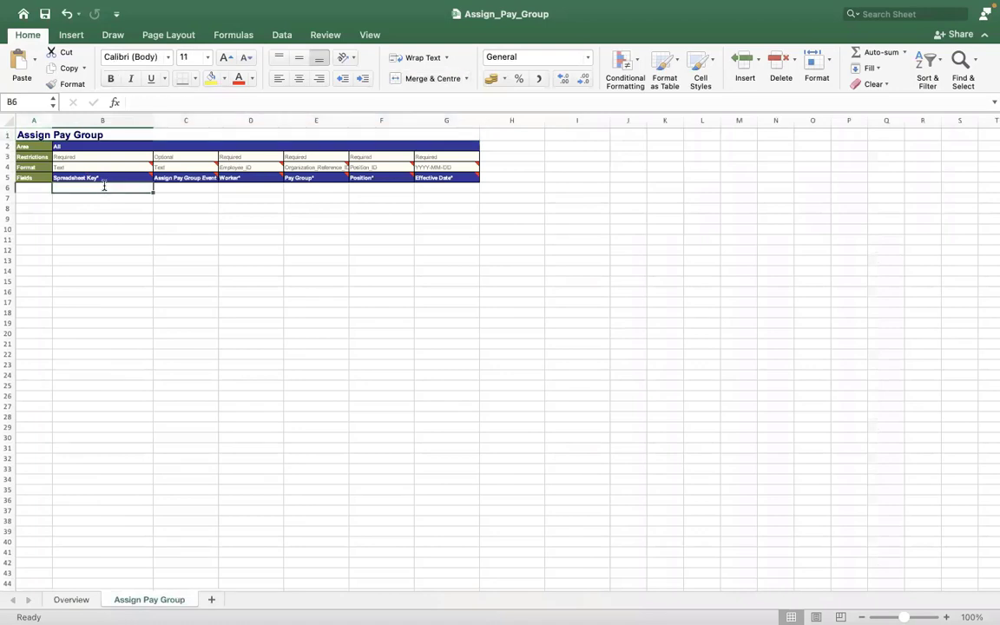
type("1")
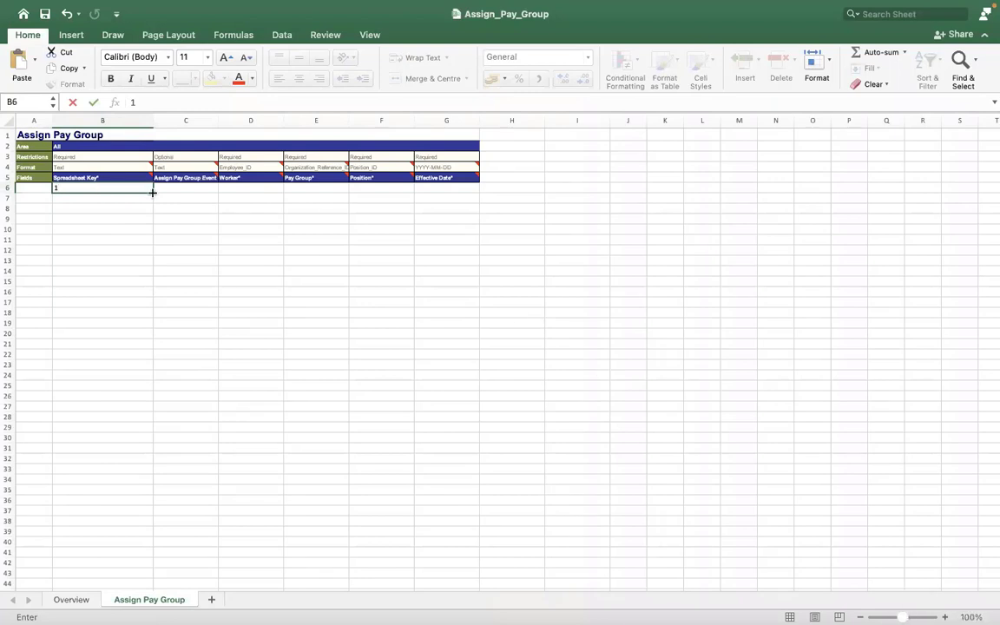
left_click(257, 123)
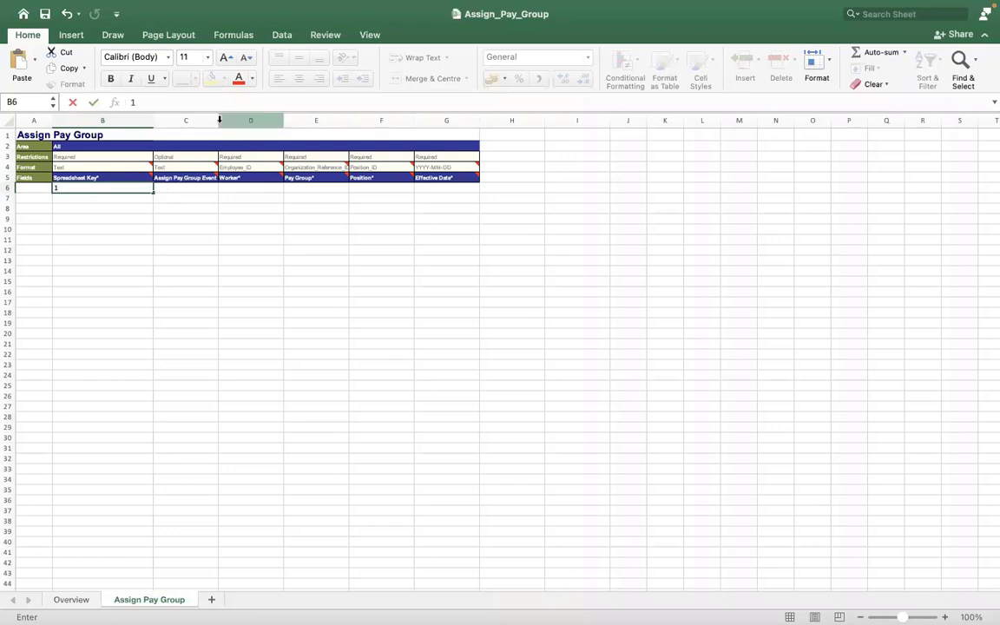
left_click_drag(217, 118, 517, 120)
left_click_drag(581, 119, 643, 119)
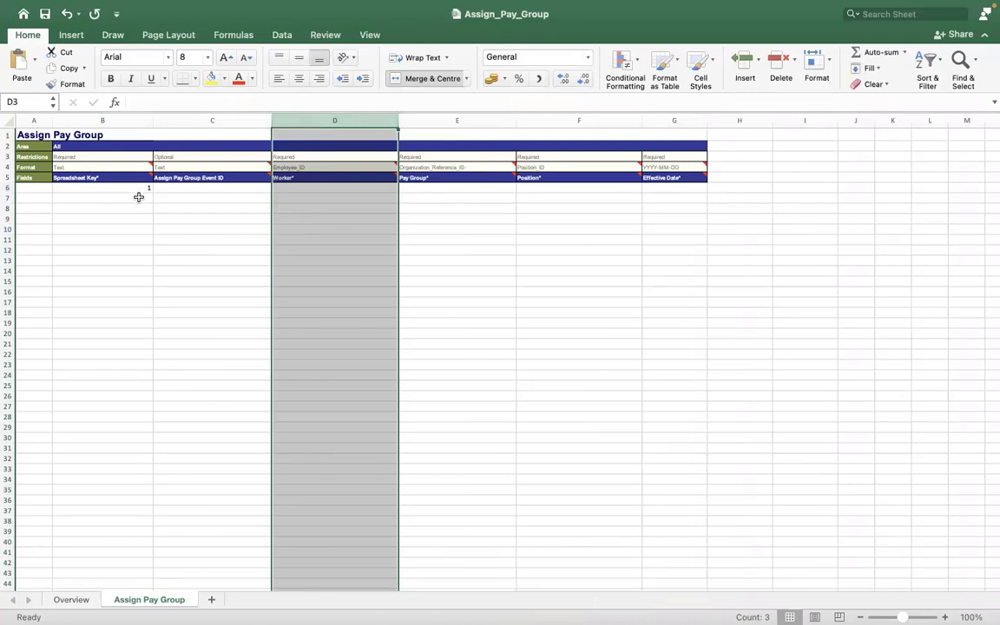
left_click_drag(123, 185, 128, 389)
left_click_drag(121, 442, 118, 571)
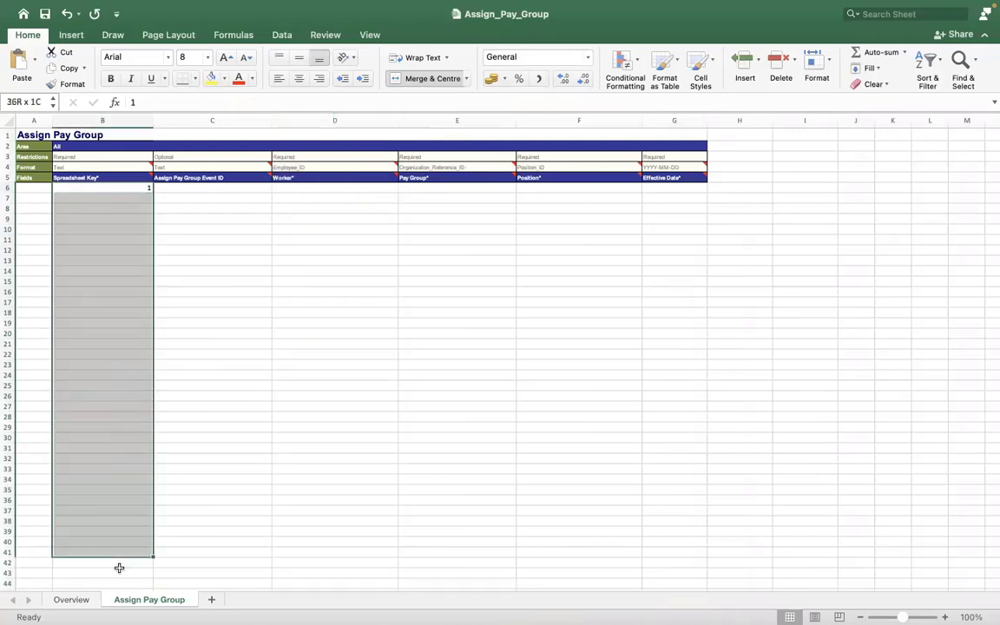
left_click(216, 344)
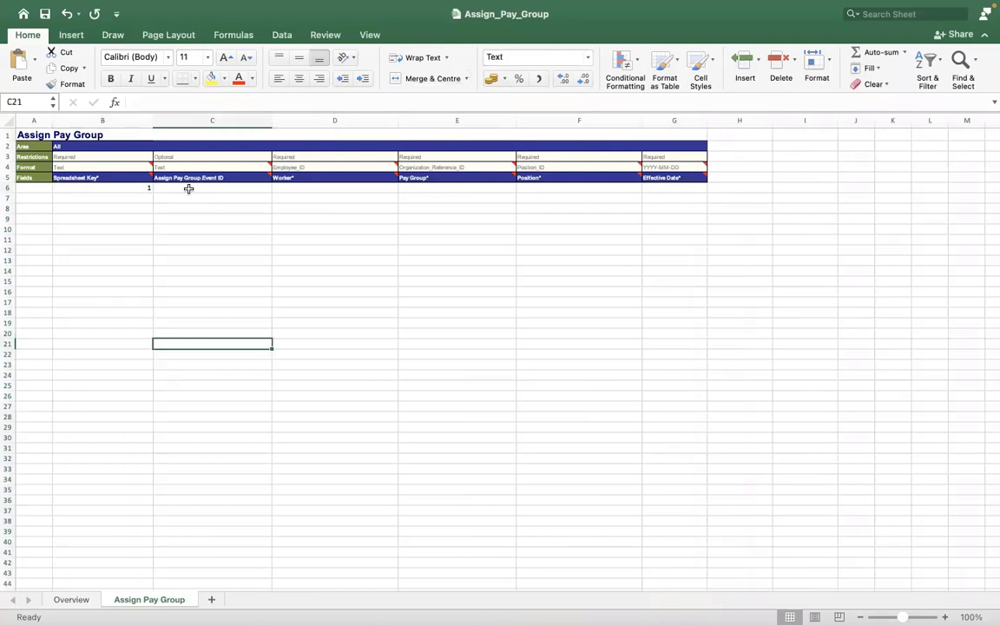
left_click(189, 188)
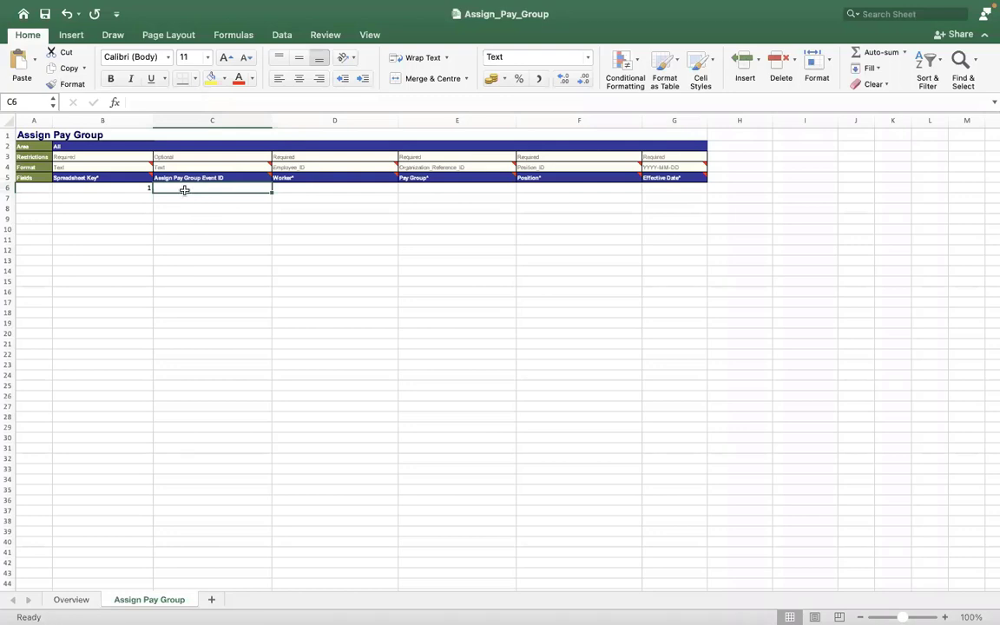
type("4747474747")
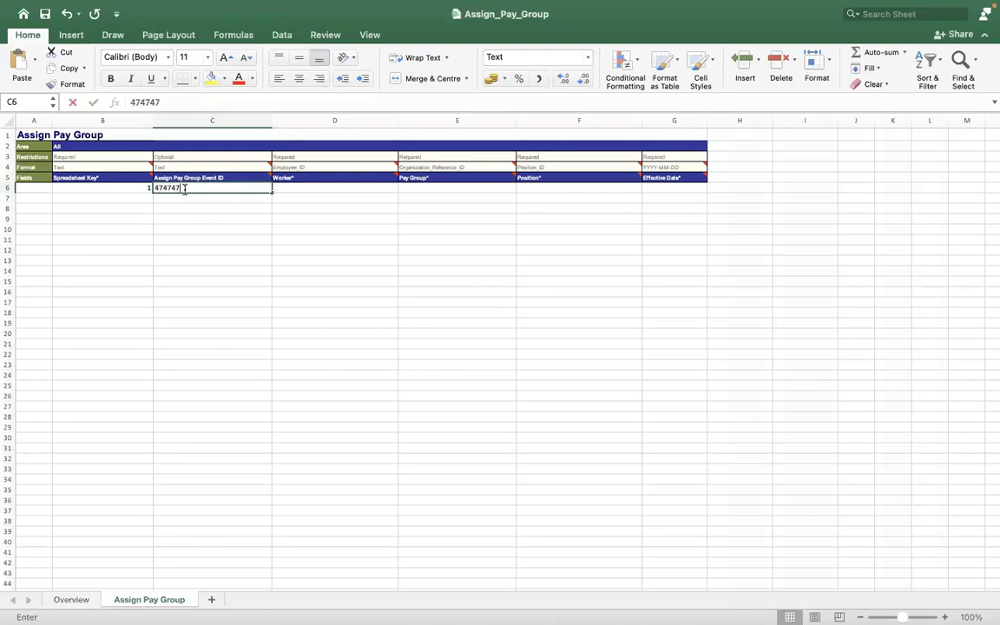
key("BackSpace")
key("BackSpace")
key("BackSpace")
key("BackSpace")
key("BackSpace")
key("BackSpace")
key("BackSpace")
key("BackSpace")
key("BackSpace")
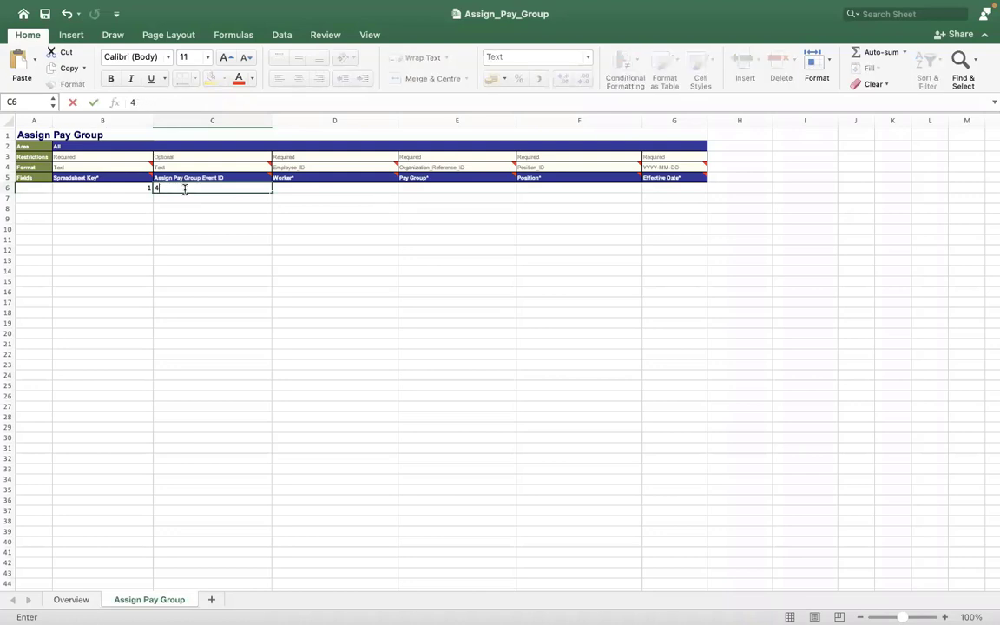
key("BackSpace")
left_click(292, 186)
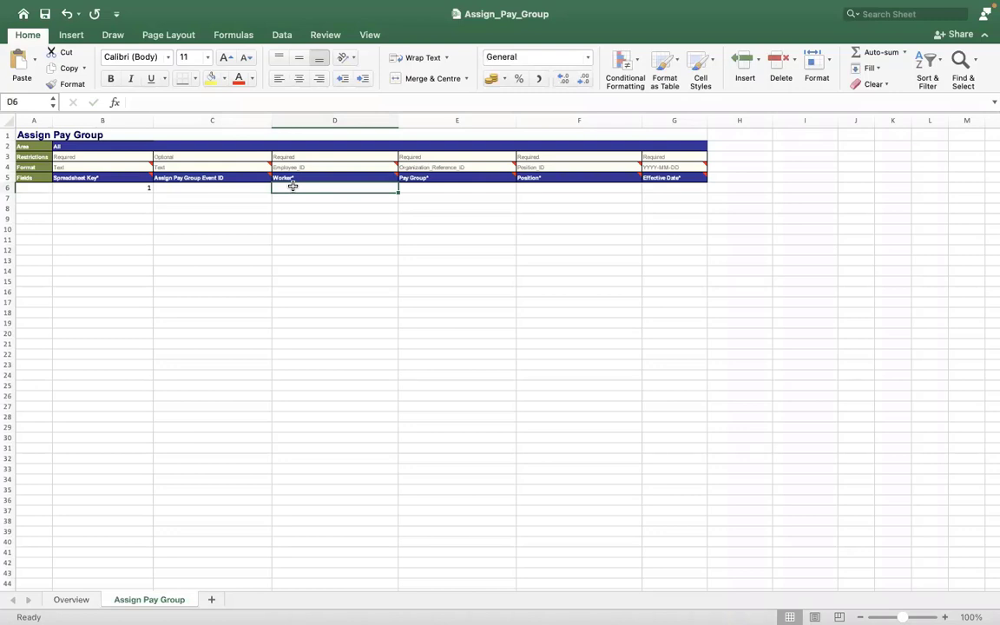
key("ctrl+Right")
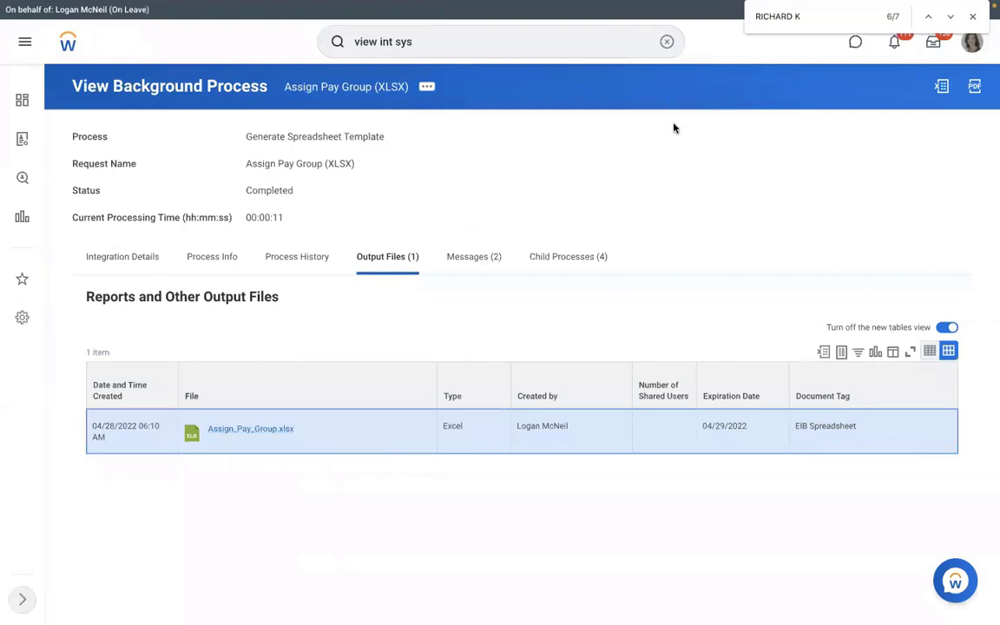
left_click(666, 41)
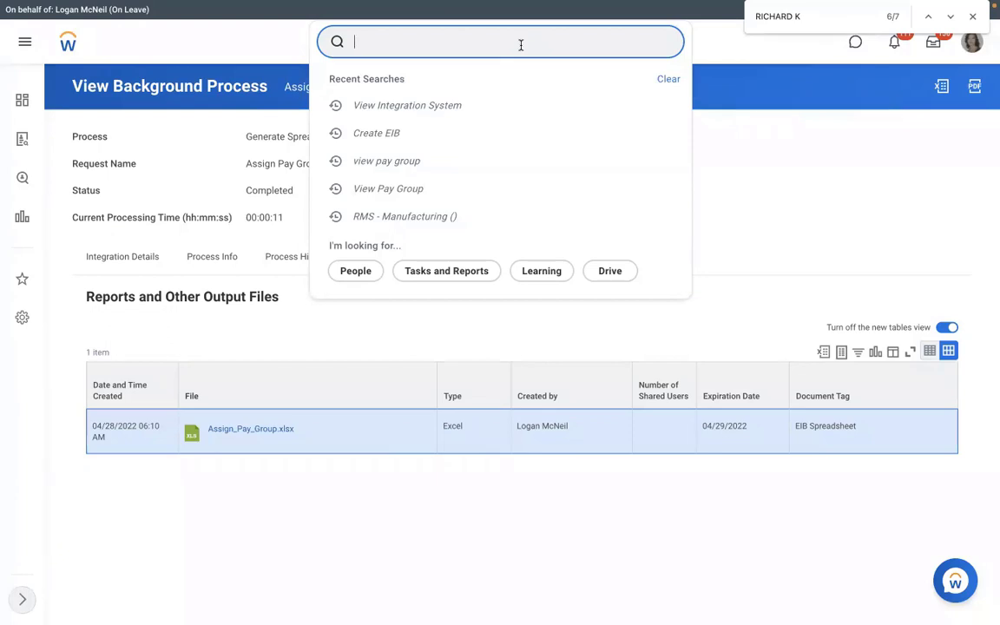
key("Return")
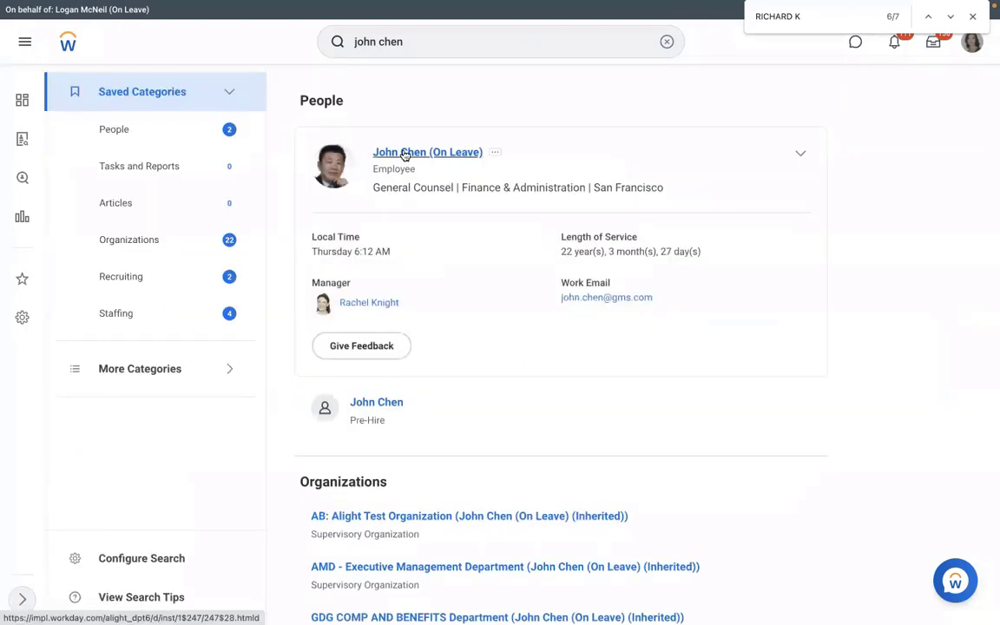
left_click(393, 156)
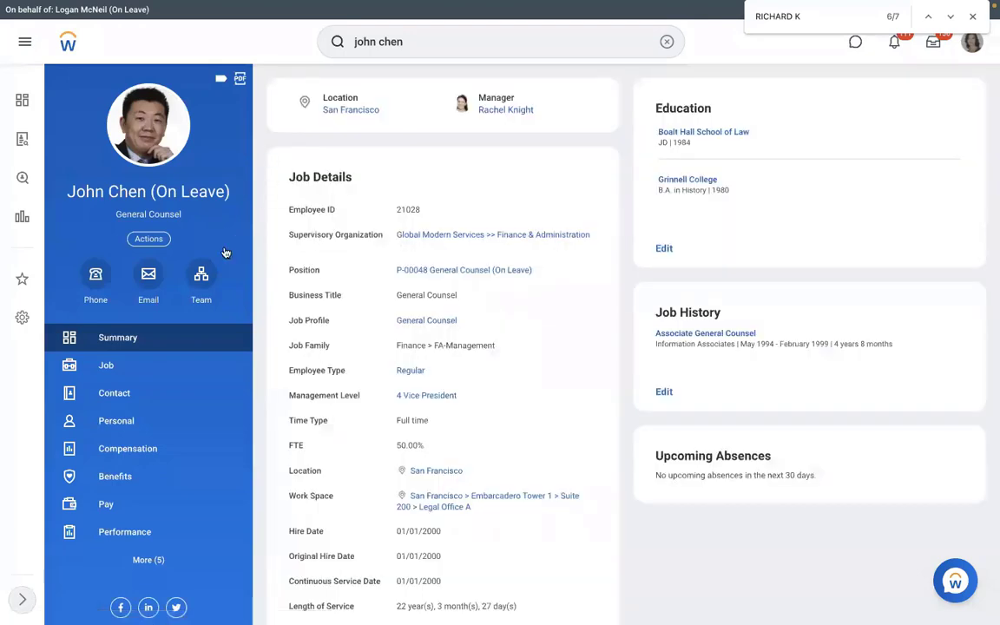
left_click(209, 290)
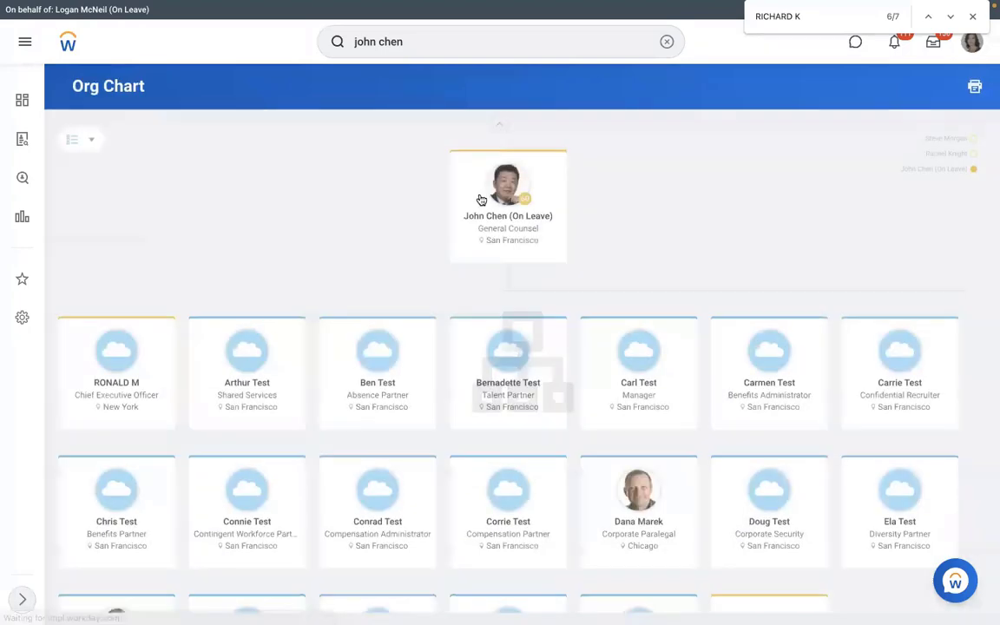
left_click(635, 522)
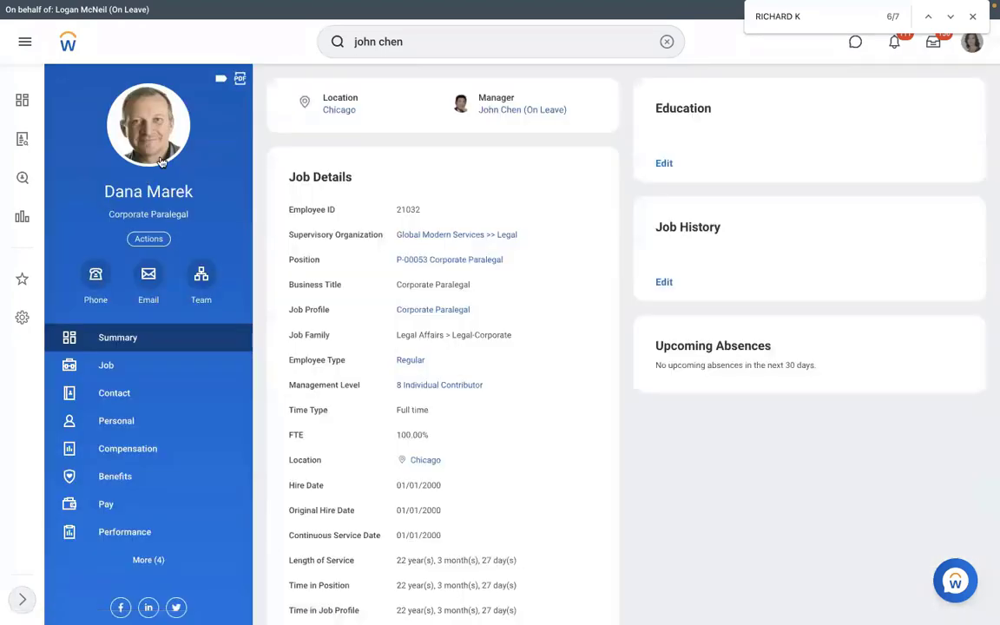
Step: Check the Corporate Paralegal's current pay group, and look up the Employee ID in the job details
left_click(122, 512)
left_click(573, 102)
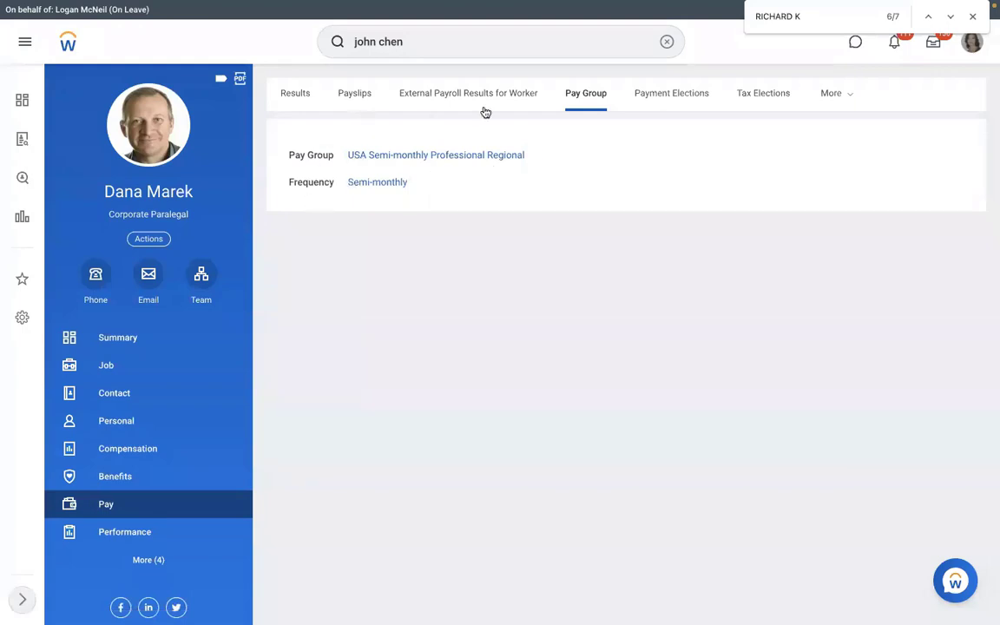
left_click(139, 367)
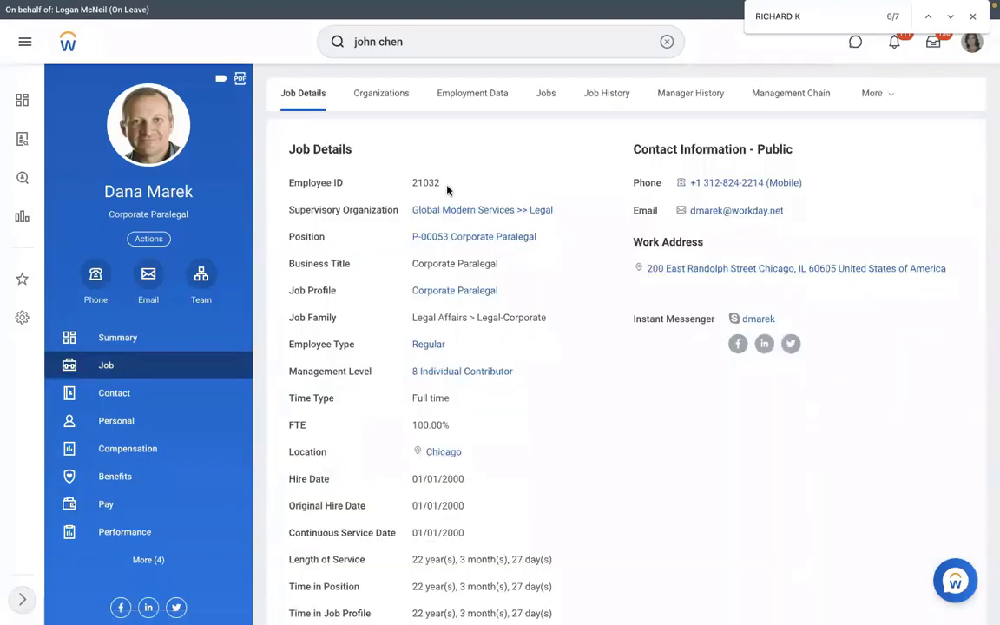
left_click_drag(448, 189, 411, 190)
Step: Switch back to Excel and enter the Corporate Paralegal's employee ID as text in the Worker cell D6
key("ctrl+Left")
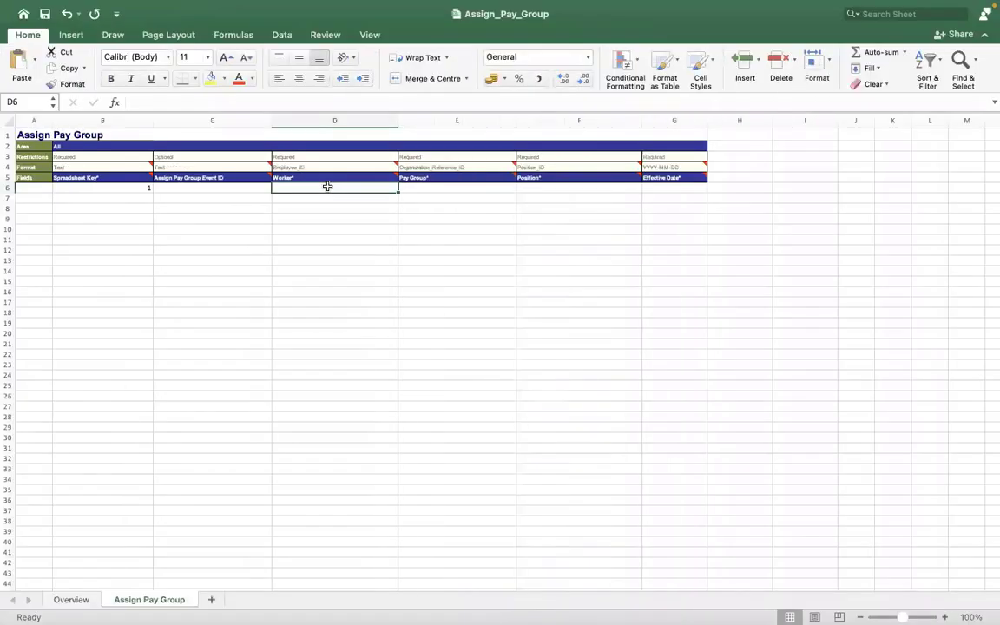
type("'2103")
type("2")
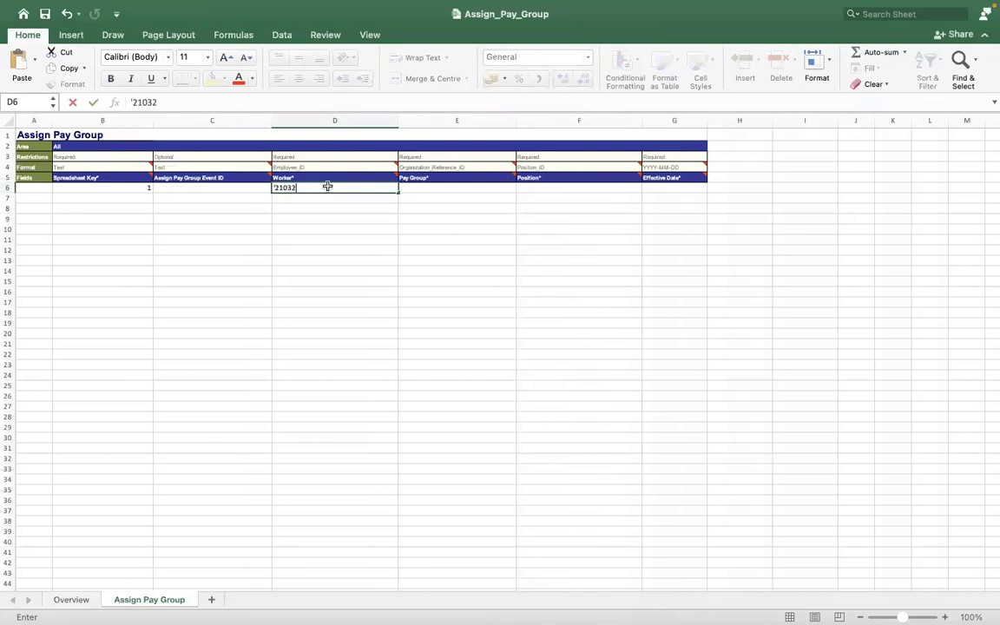
left_click(230, 250)
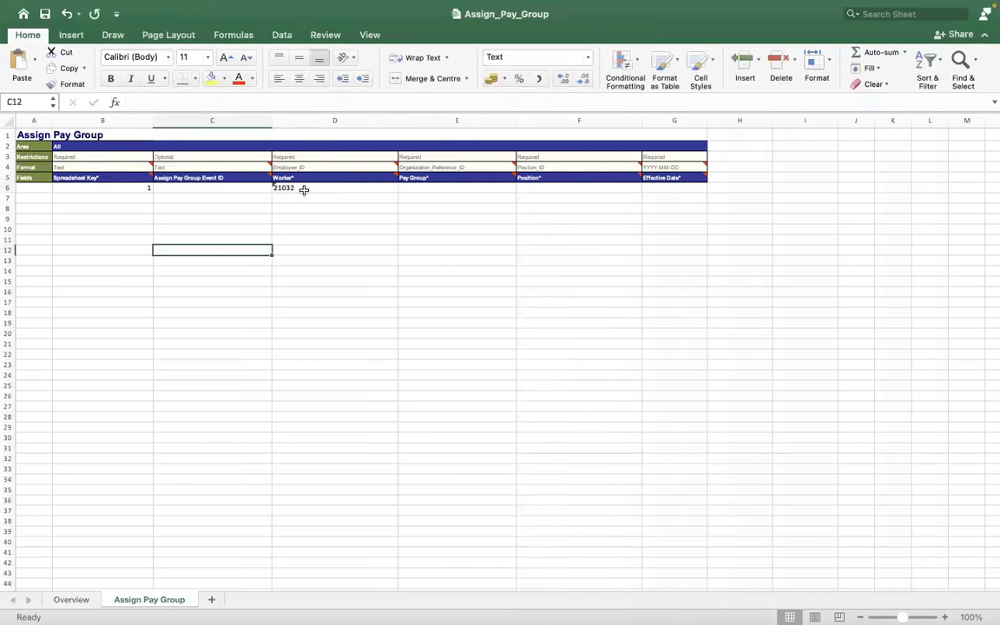
Step: Select the Pay Group cell E6, switch to Workday, search for "view pay group" and open the View Pay Group report
left_click(412, 186)
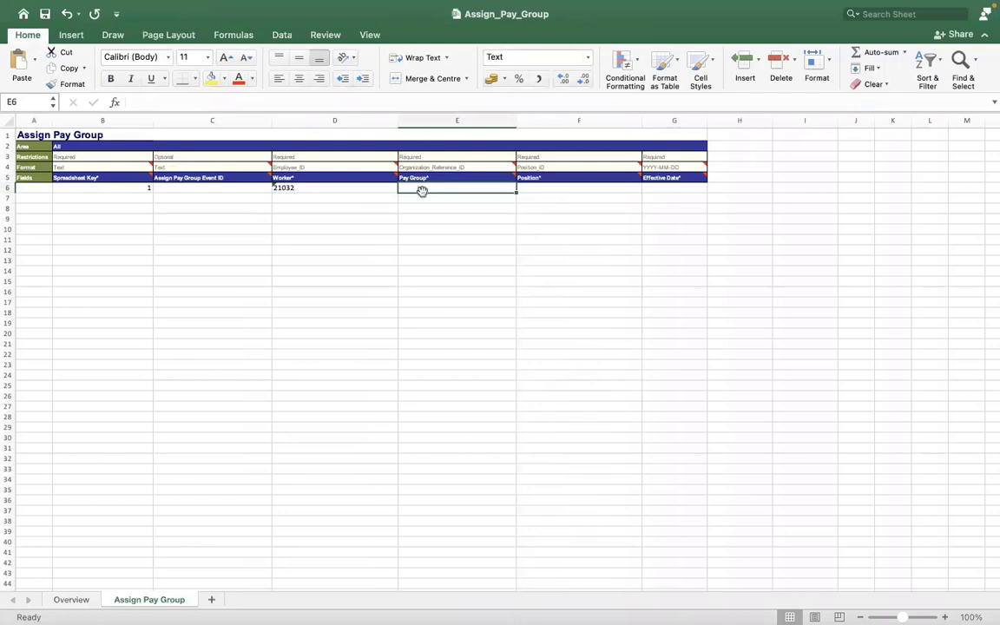
key("ctrl+Right")
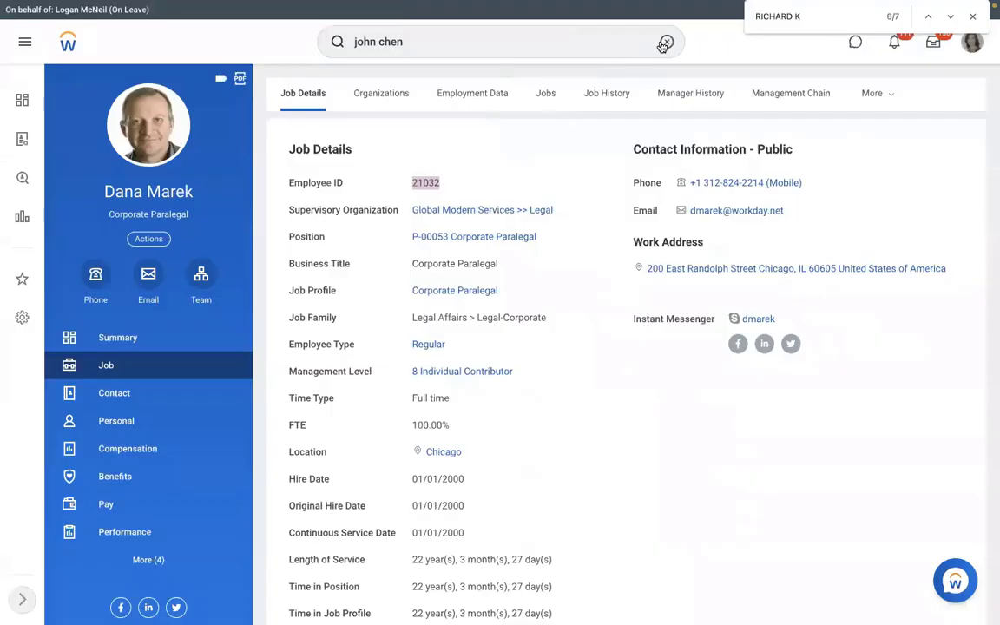
left_click(665, 41)
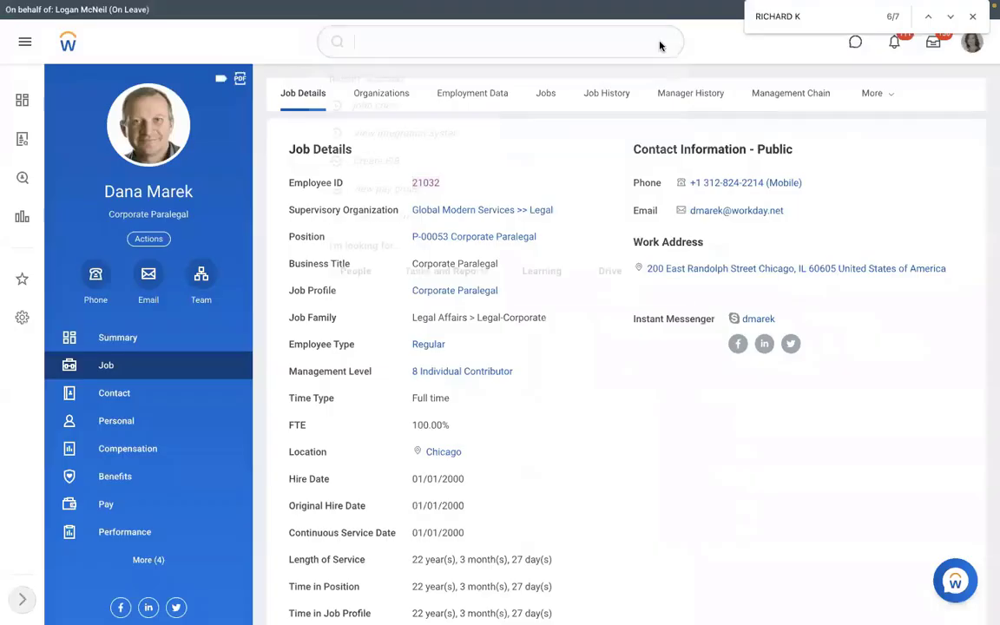
type("view pa")
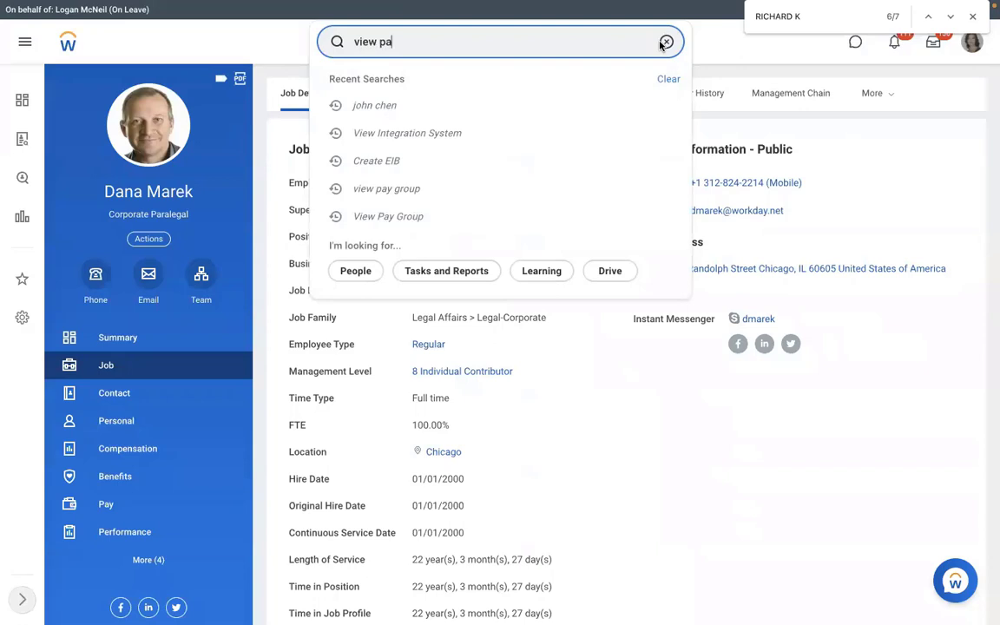
type("y group")
key("Return")
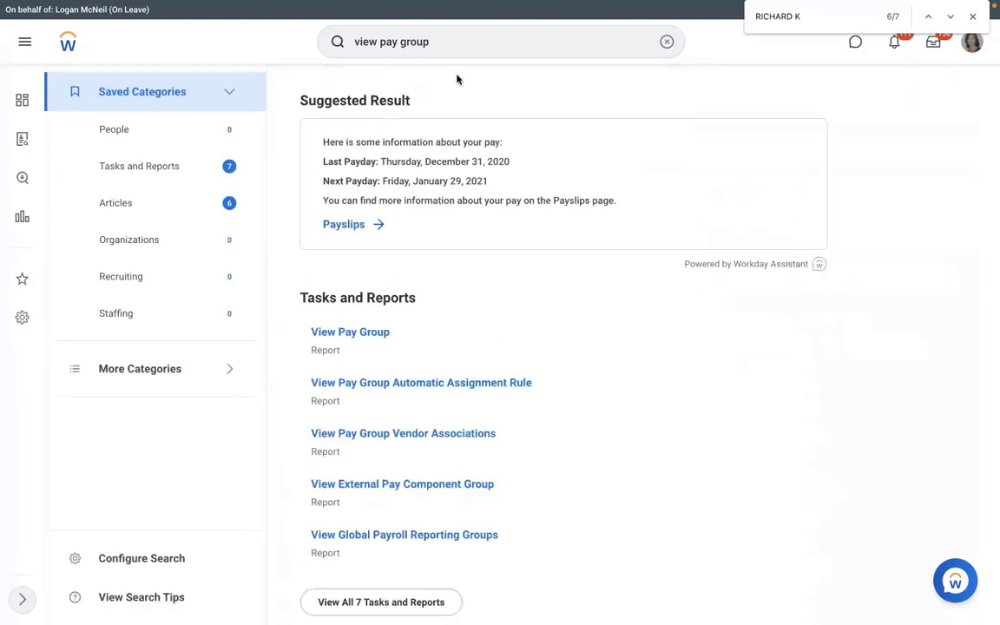
left_click(351, 334)
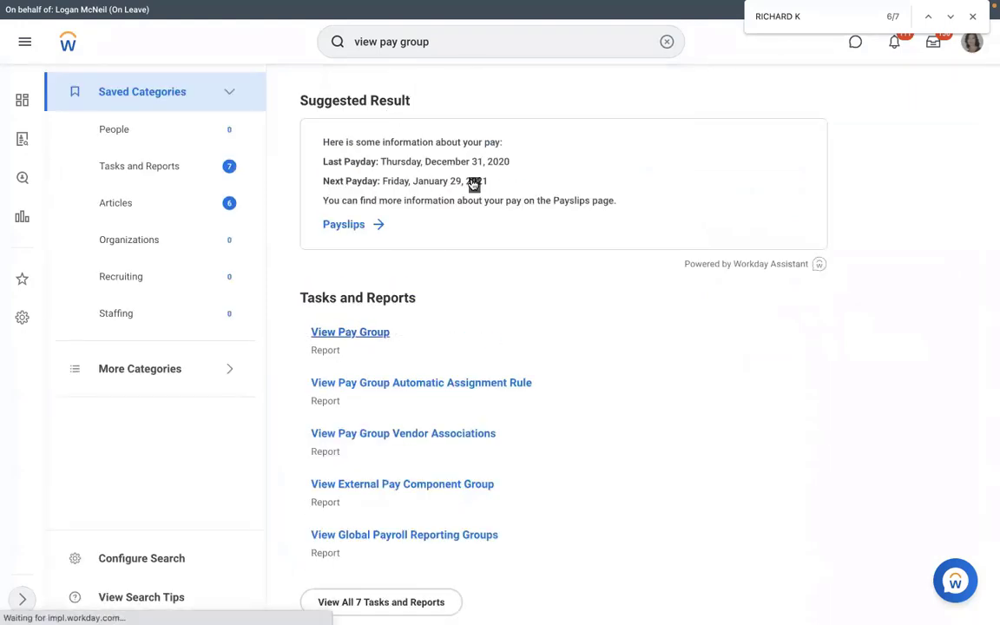
Step: Find the pay group with the search term "rms" and view RMS - Monthly PYG
left_click(473, 182)
type("rms")
key("Return")
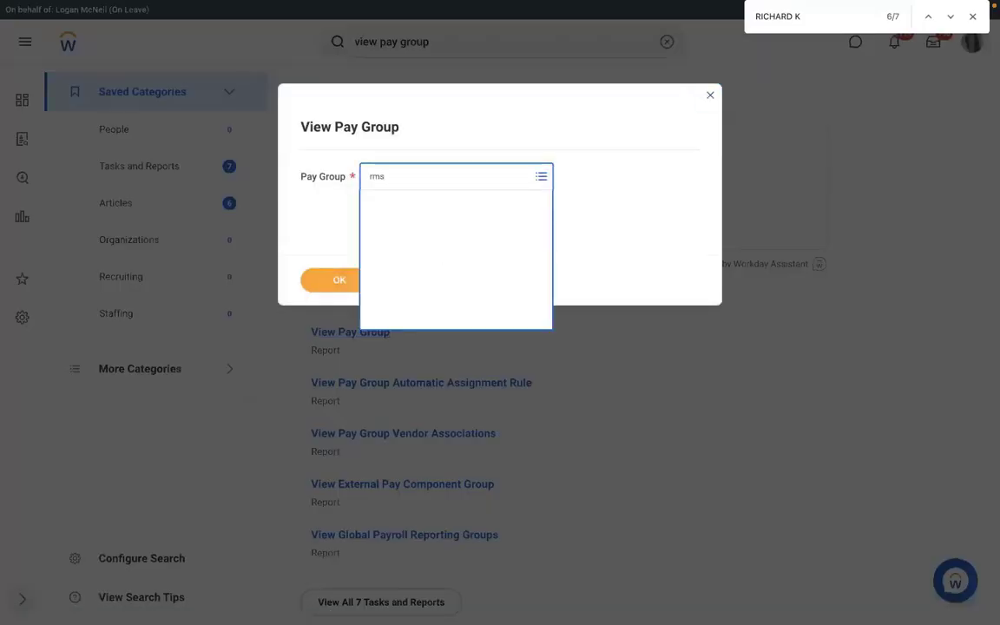
left_click(340, 280)
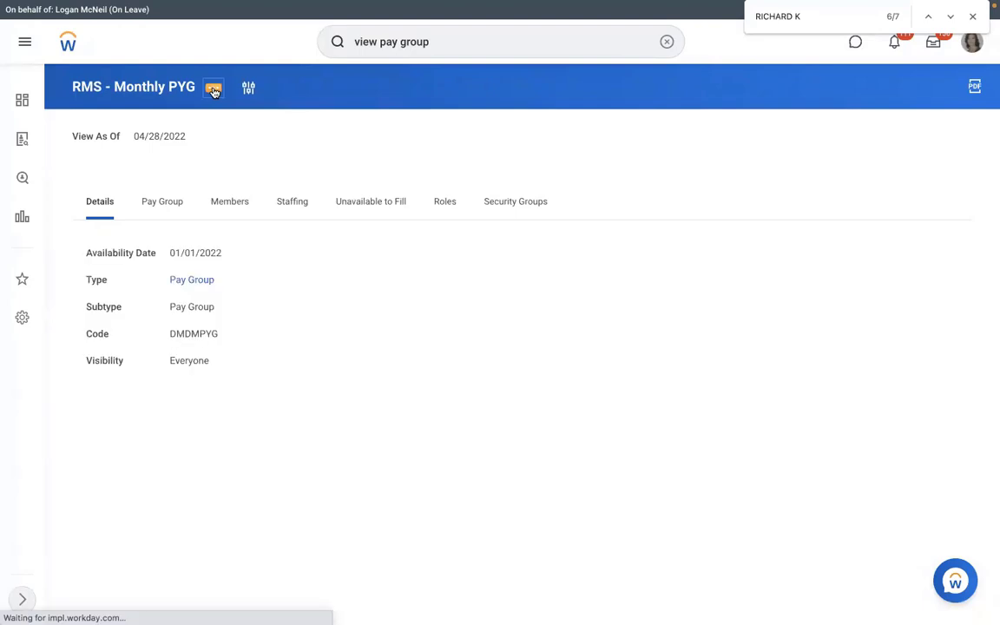
Step: Open the integration IDs of RMS - Monthly PYG and copy its Organization_Reference_ID
left_click(213, 90)
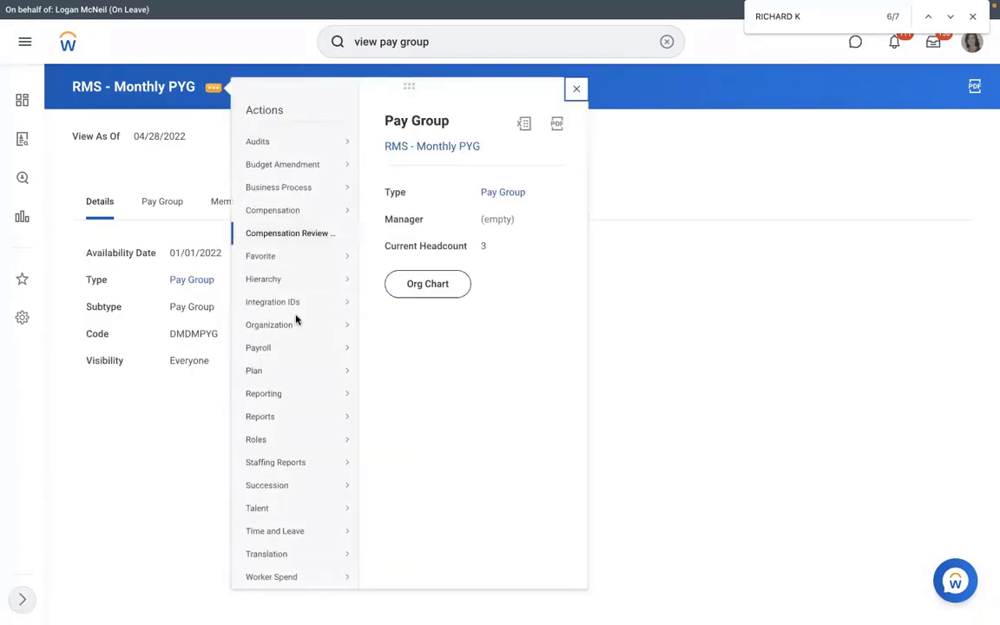
mouse_move(348, 302)
left_click(384, 303)
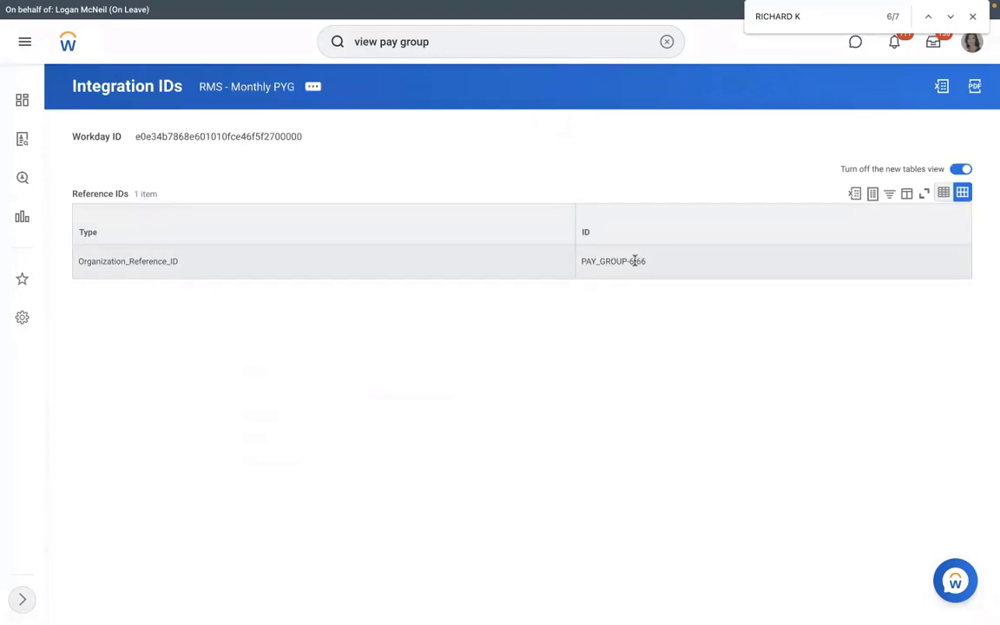
left_click_drag(637, 262, 582, 261)
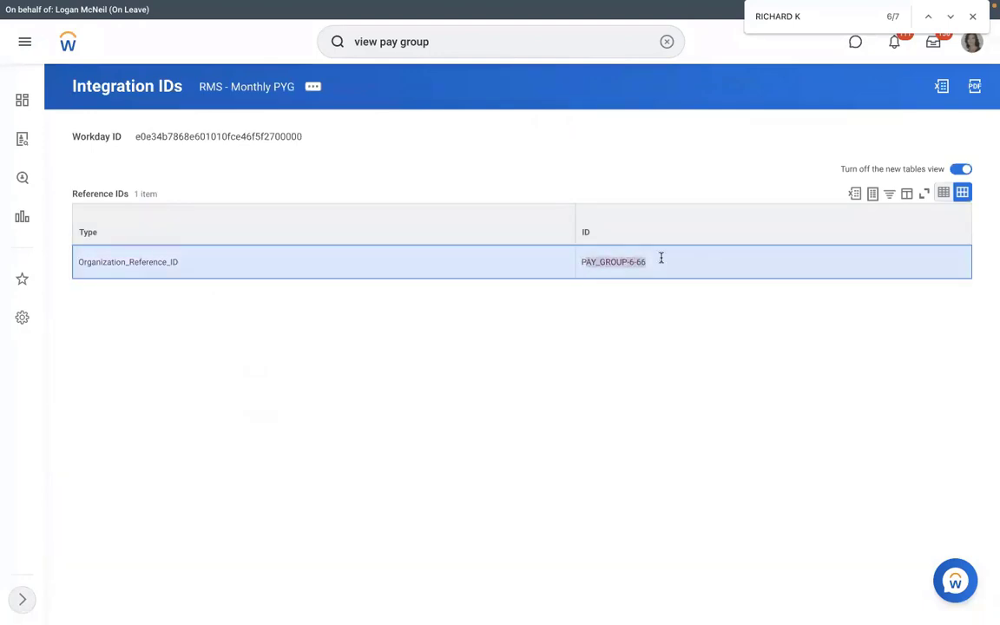
left_click_drag(645, 261, 584, 261)
key("super+c")
Step: Switch to Excel and paste the copied Organization_Reference_ID PAY_GROUP-6-66 into the Pay Group cell E6
key("ctrl+Left")
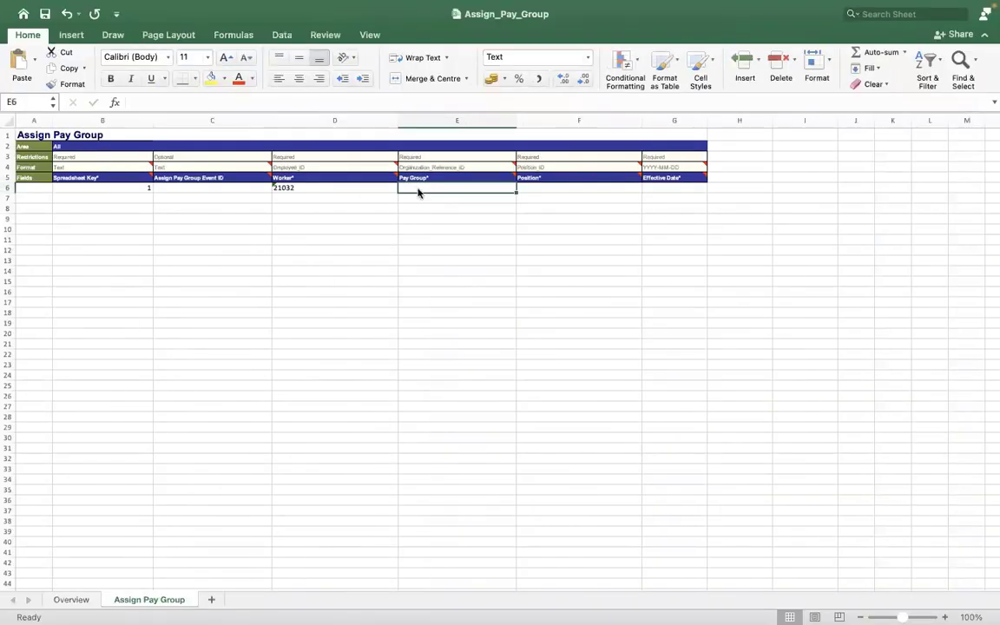
key("super+v")
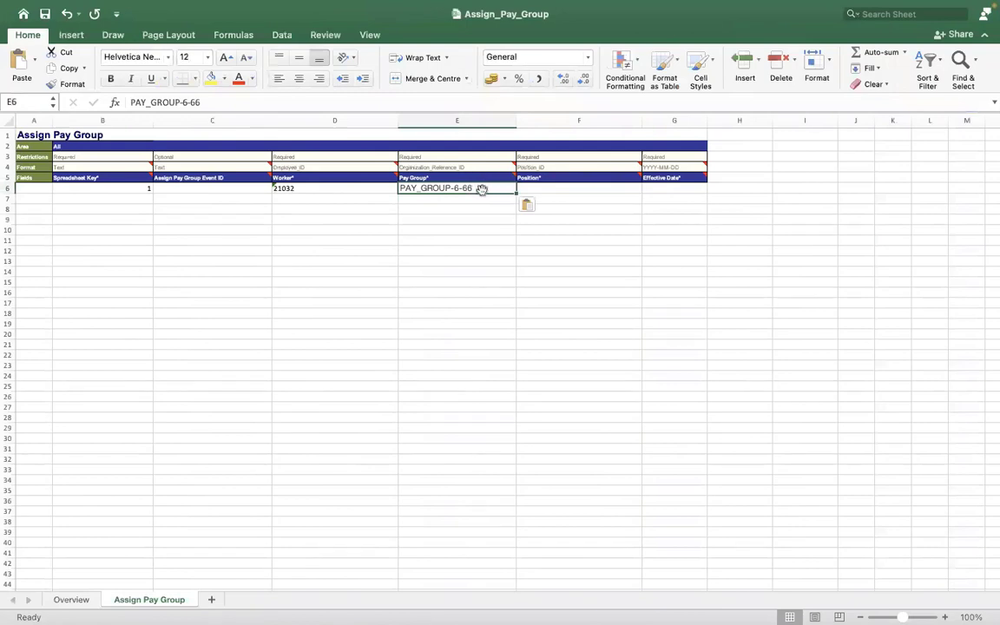
left_click(239, 102)
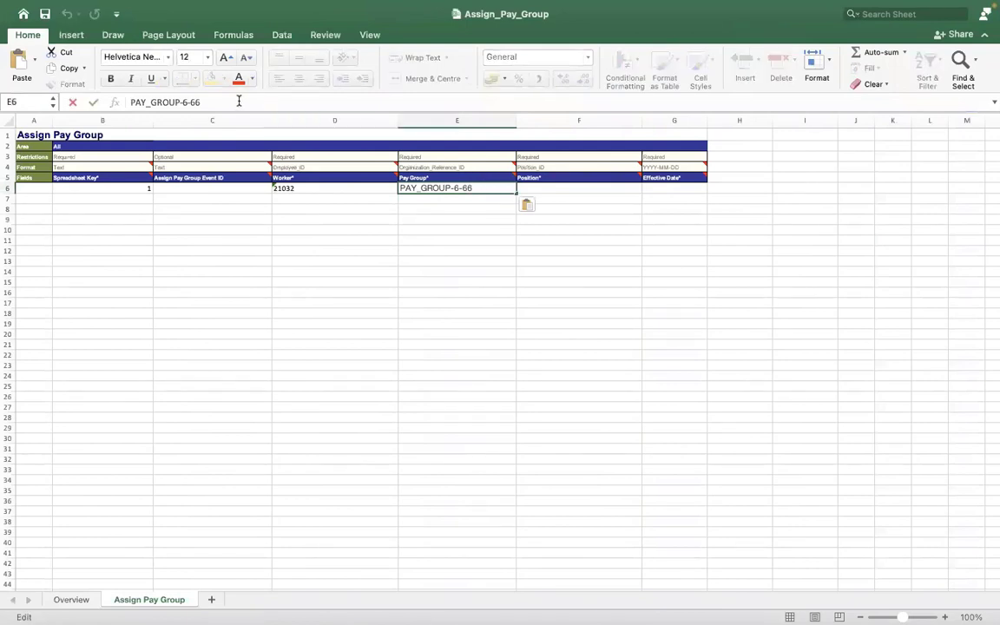
key("Left")
key("Left")
key("Left")
key("Left")
key("Left")
key("Left")
key("Left")
key("Left")
key("Left")
key("Left")
key("Left")
key("Left")
key("Left")
key("Left")
key("ctrl+Right")
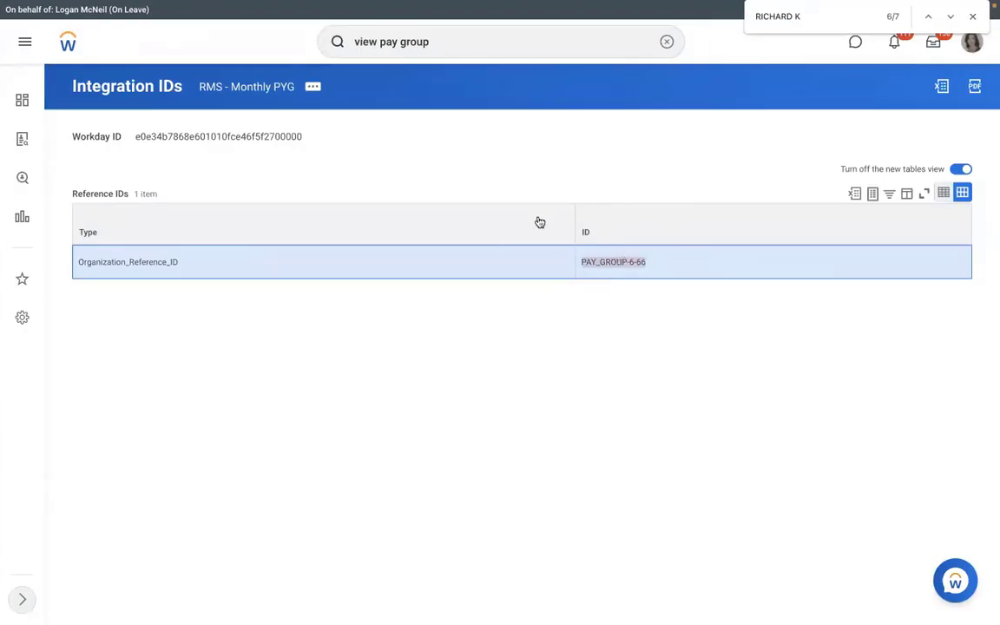
key("ctrl+Left")
key("super+v")
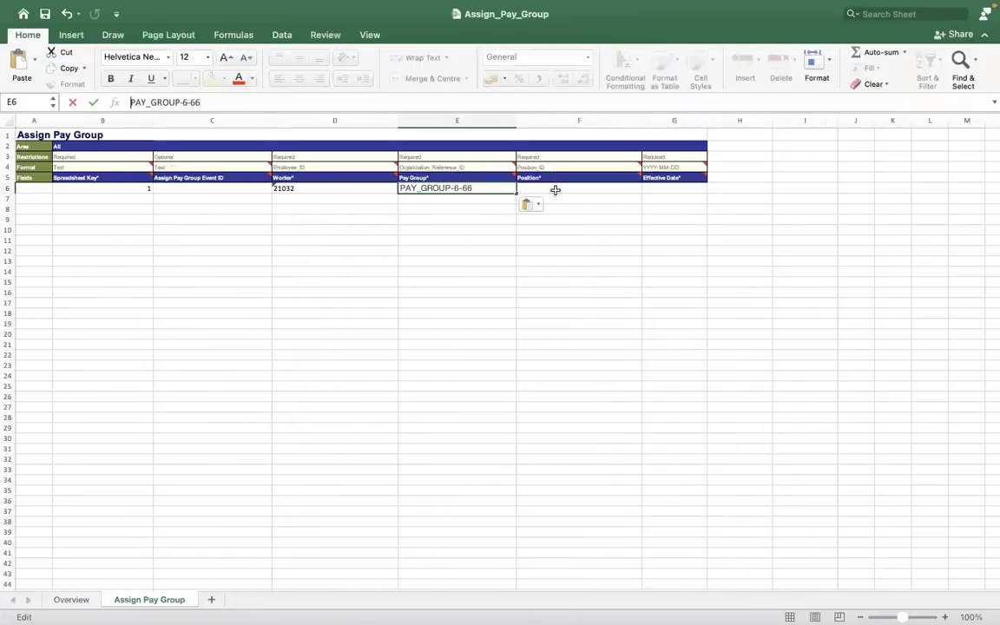
Step: Select the Position cell F6 and check the reference ID types specified in the Format row for Pay Group and Position
left_click(552, 188)
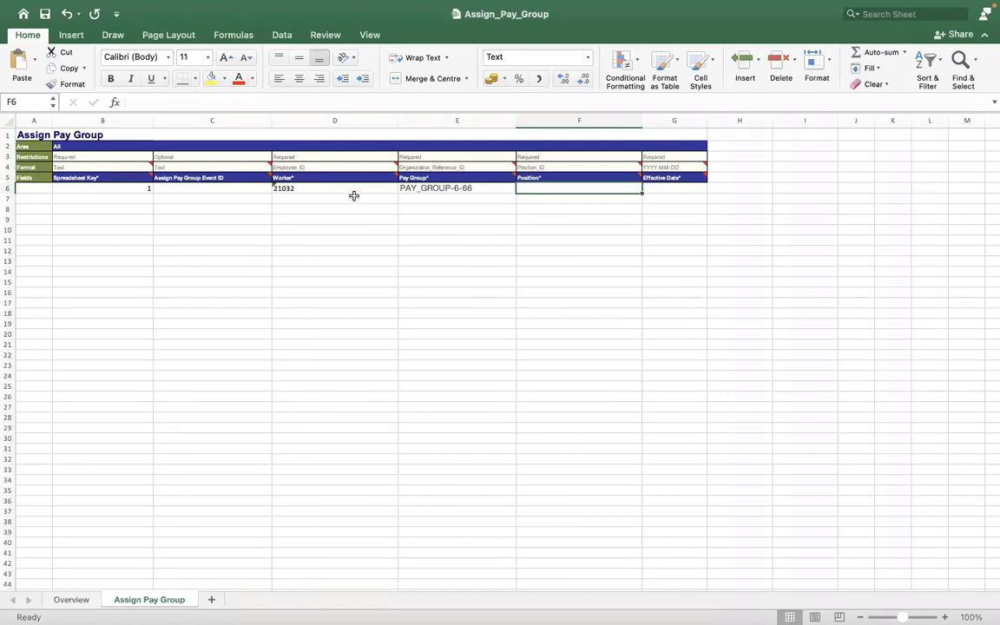
left_click(497, 168)
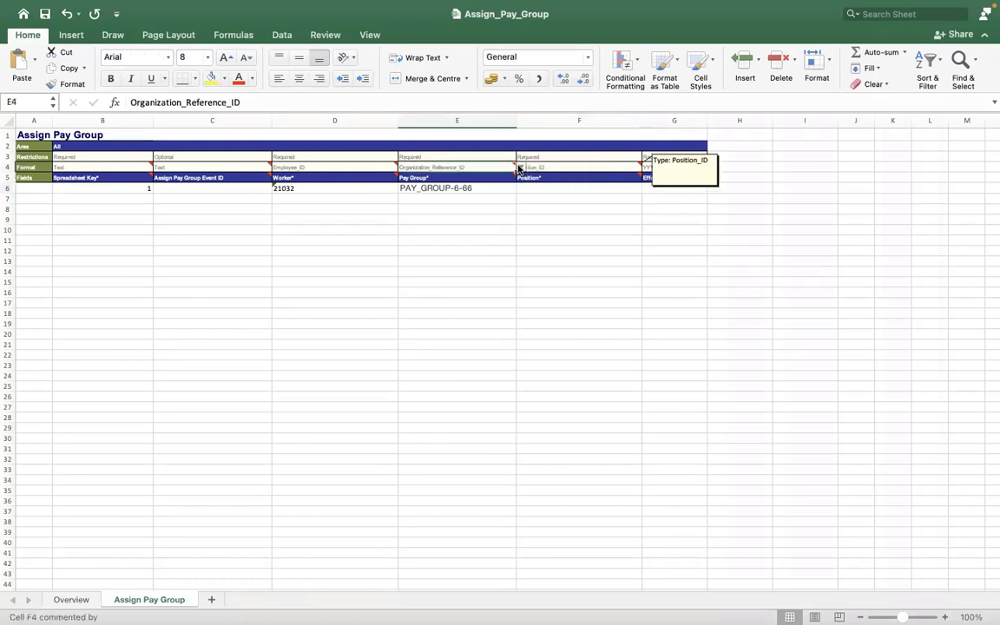
left_click(520, 167)
key("Escape")
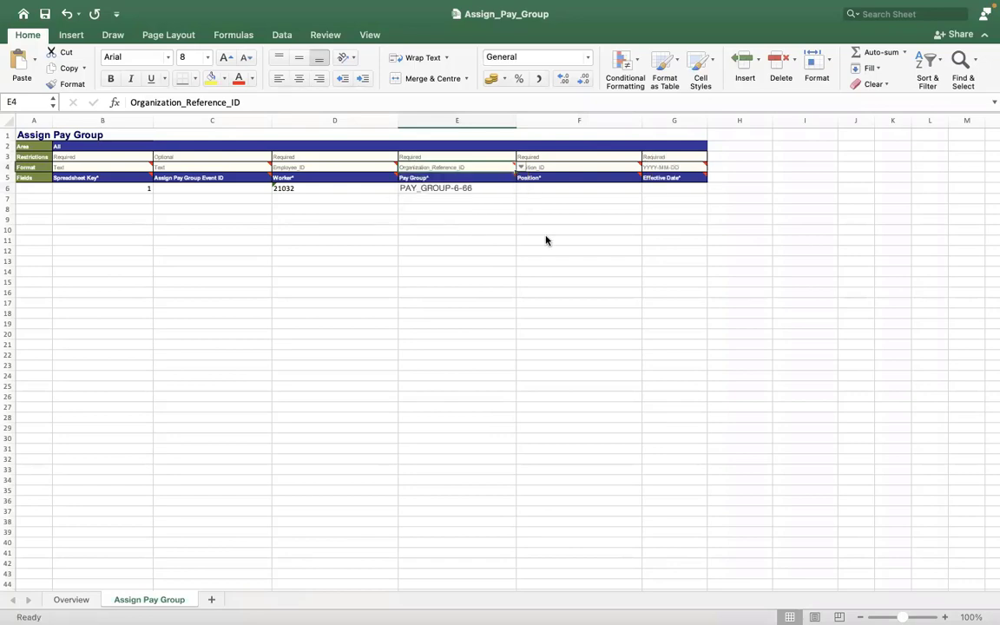
Step: Switch to Workday, search by the Corporate Paralegal's employee ID and open the worker's profile to look up the position ID
key("ctrl+Right")
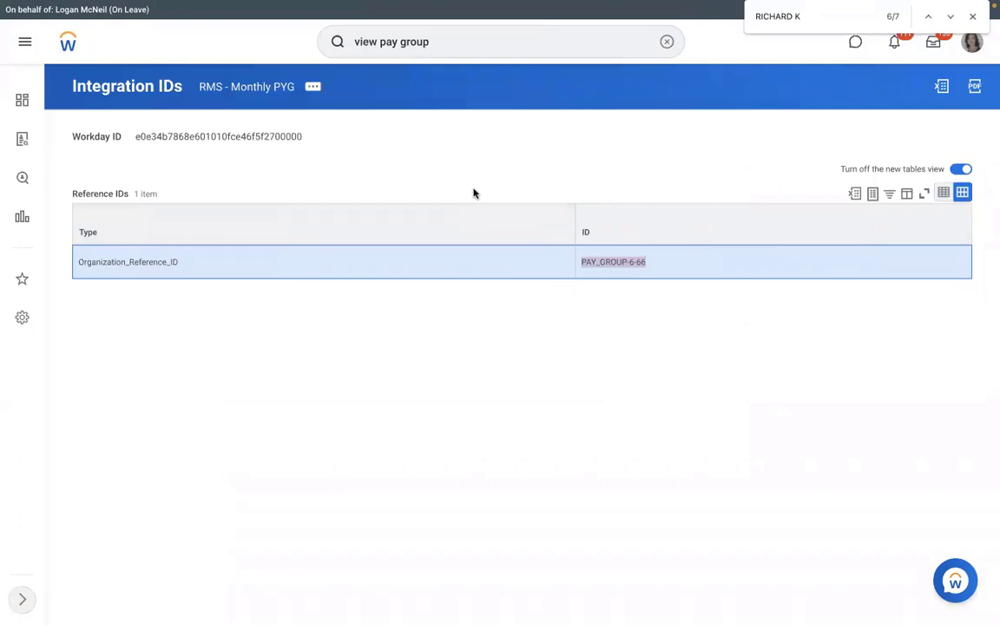
key("ctrl+Left")
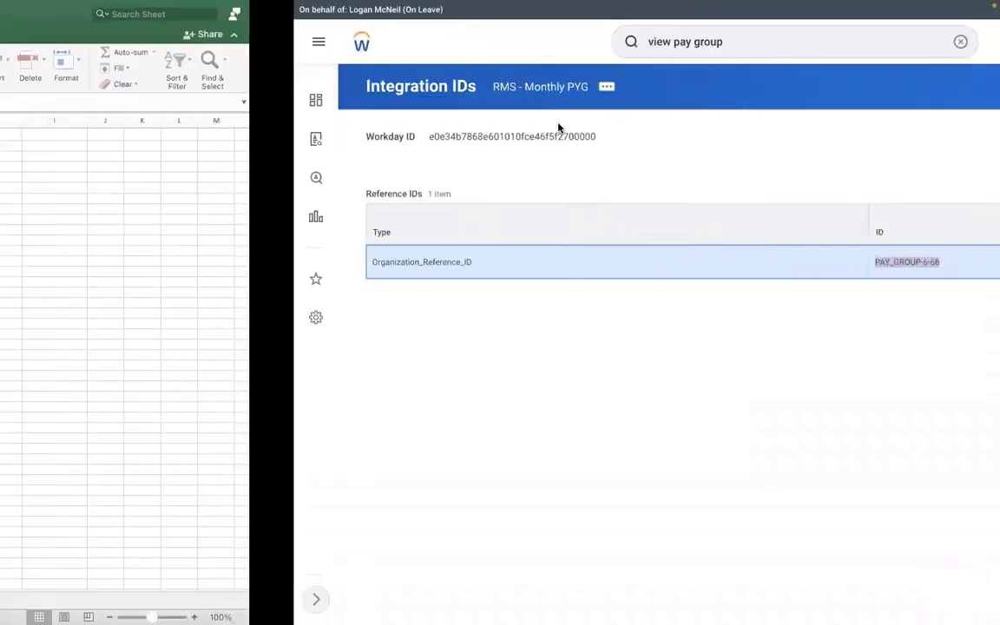
key("ctrl+Right")
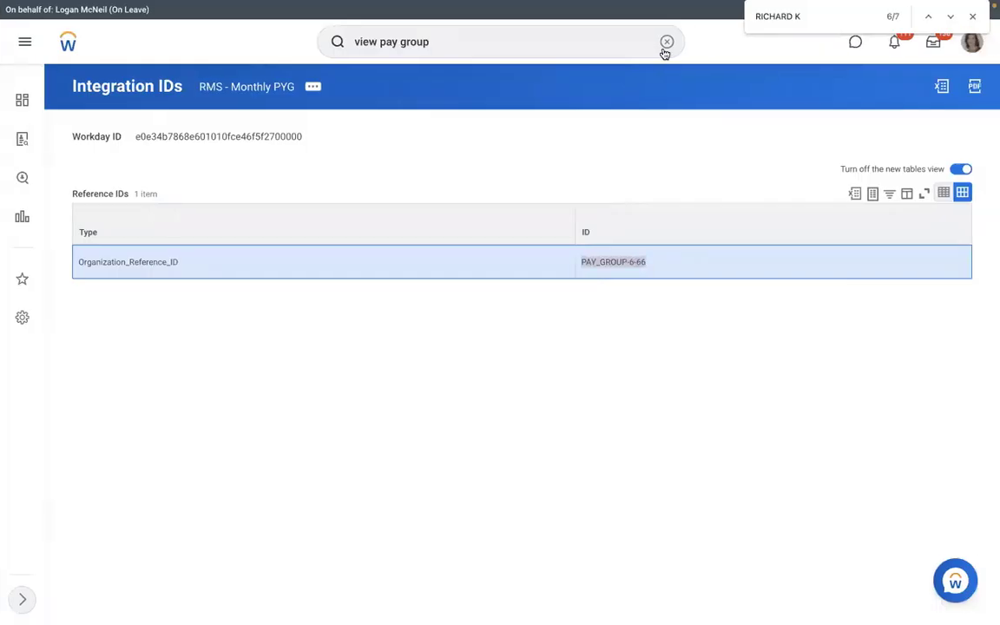
left_click(666, 42)
type("2")
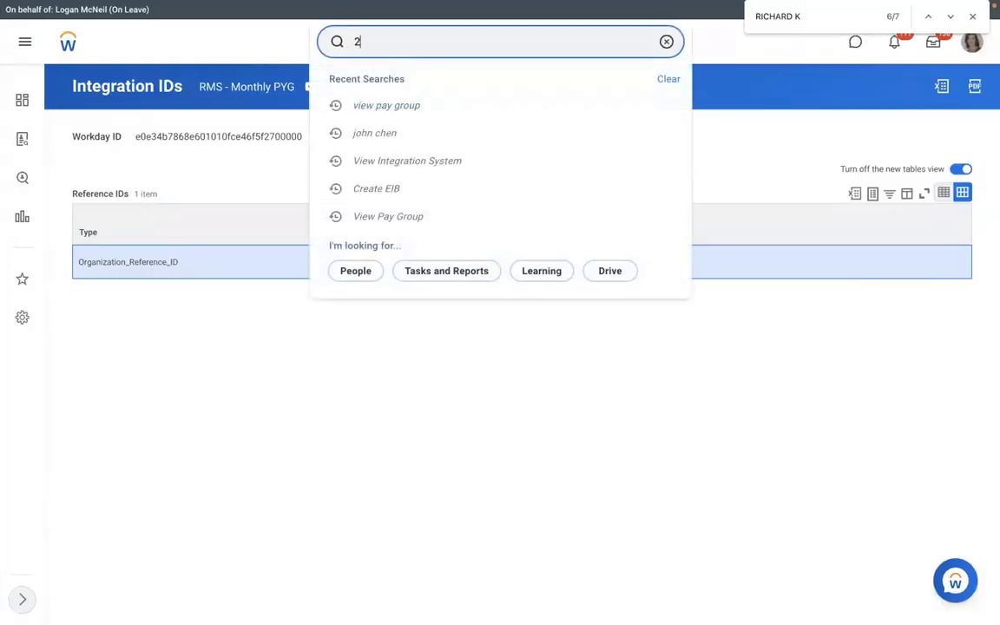
type("1032")
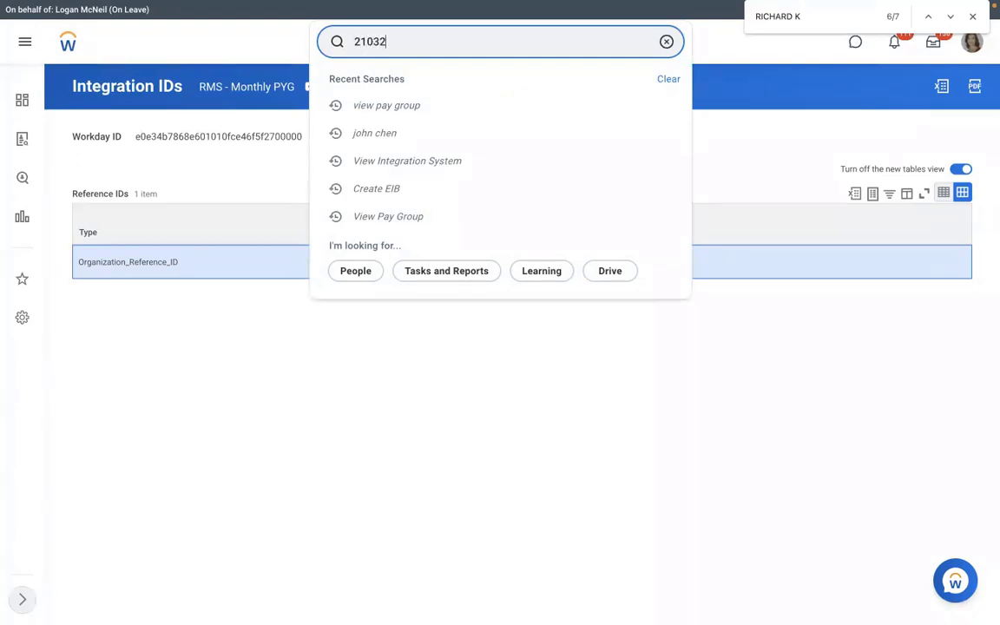
left_click(518, 91)
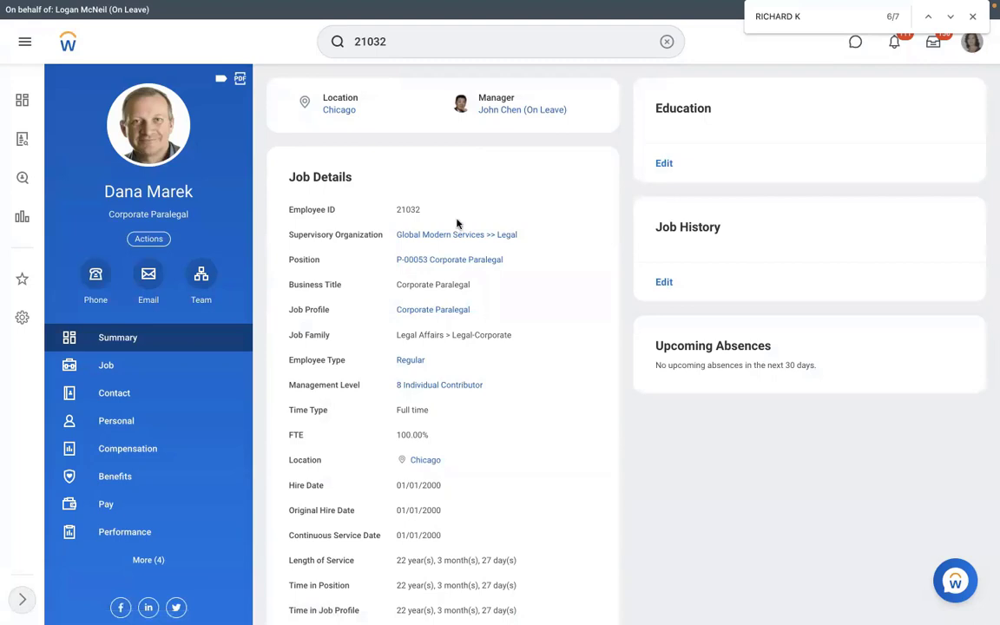
mouse_move(480, 263)
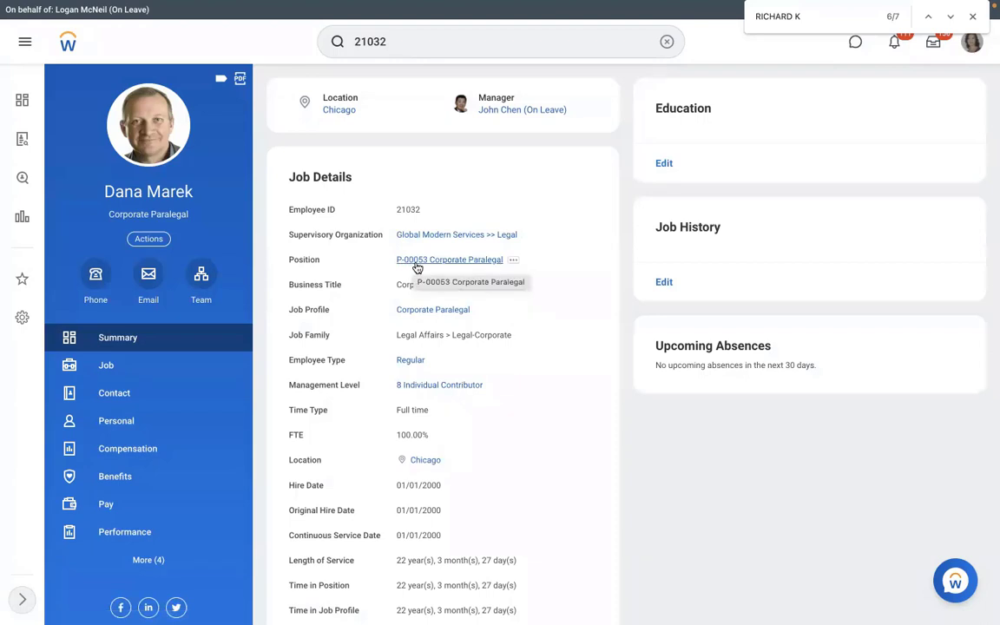
Step: Switch back to Excel and enter the position ID P-00053 in the Position cell F6, checking it against the Workday profile
key("ctrl+Right")
key("ctrl+Left")
key("ctrl+Left")
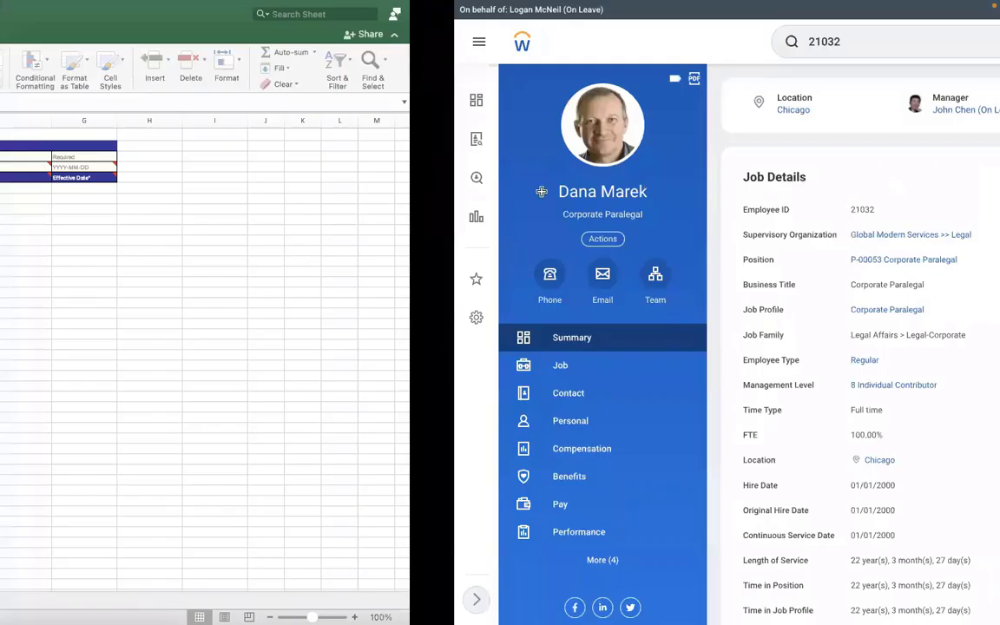
double_click(529, 190)
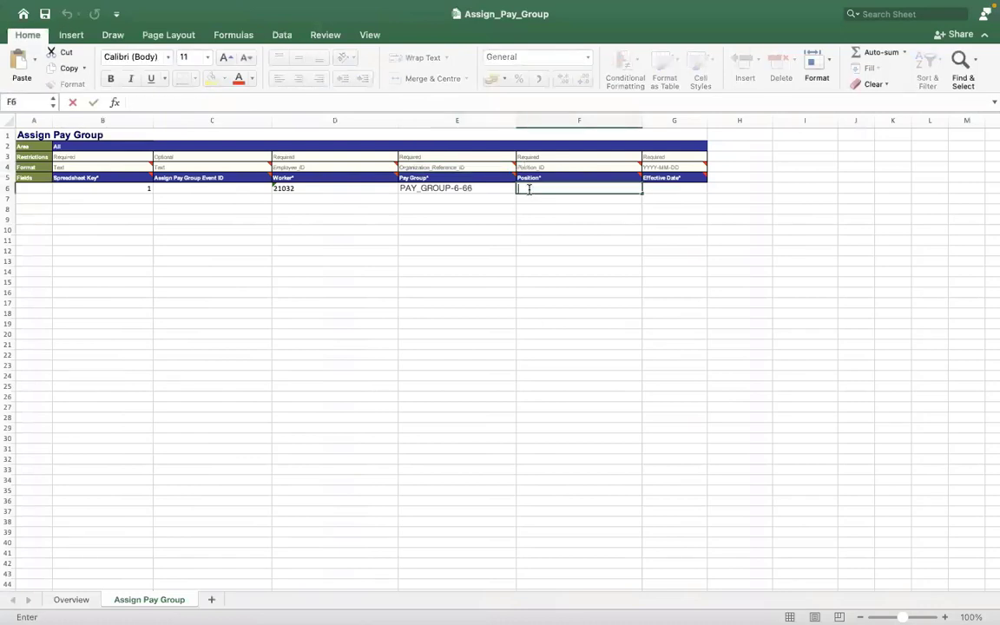
type("P-000")
key("ctrl+Right")
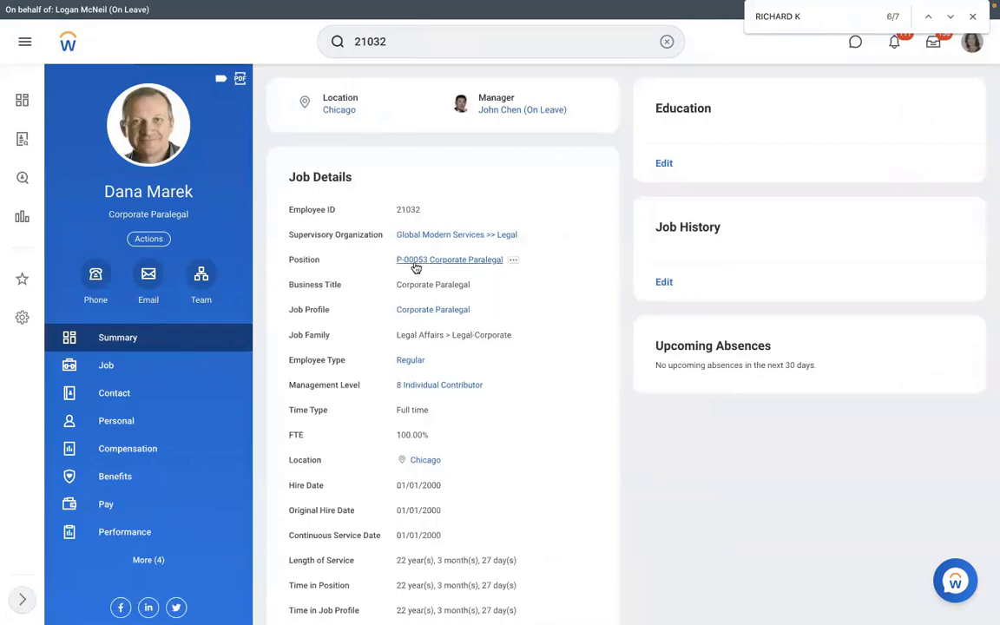
key("ctrl+Left")
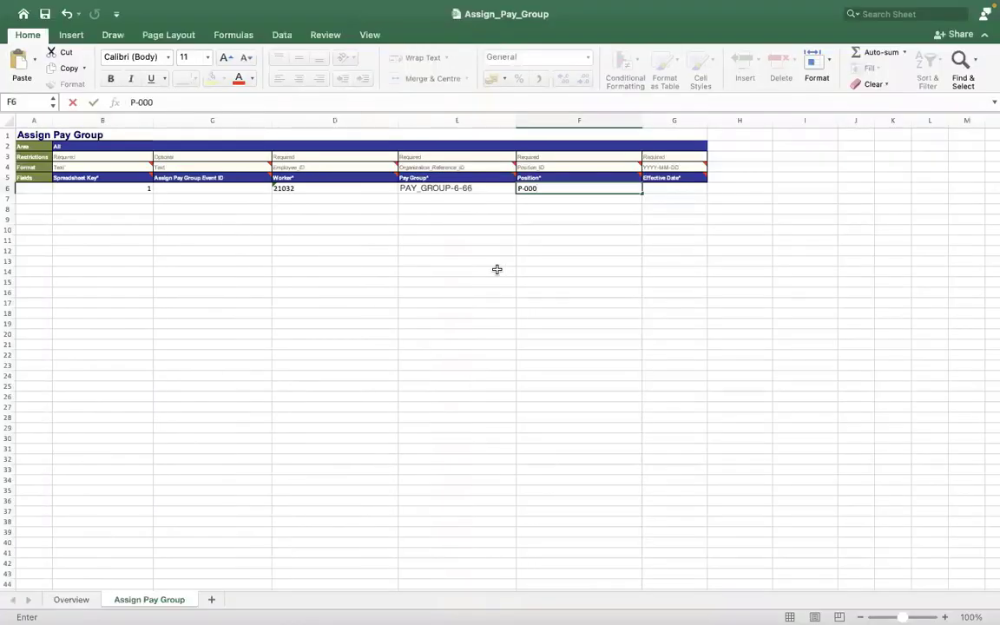
type("53")
key("Return")
key("Return")
key("Return")
key("Return")
key("Return")
key("Return")
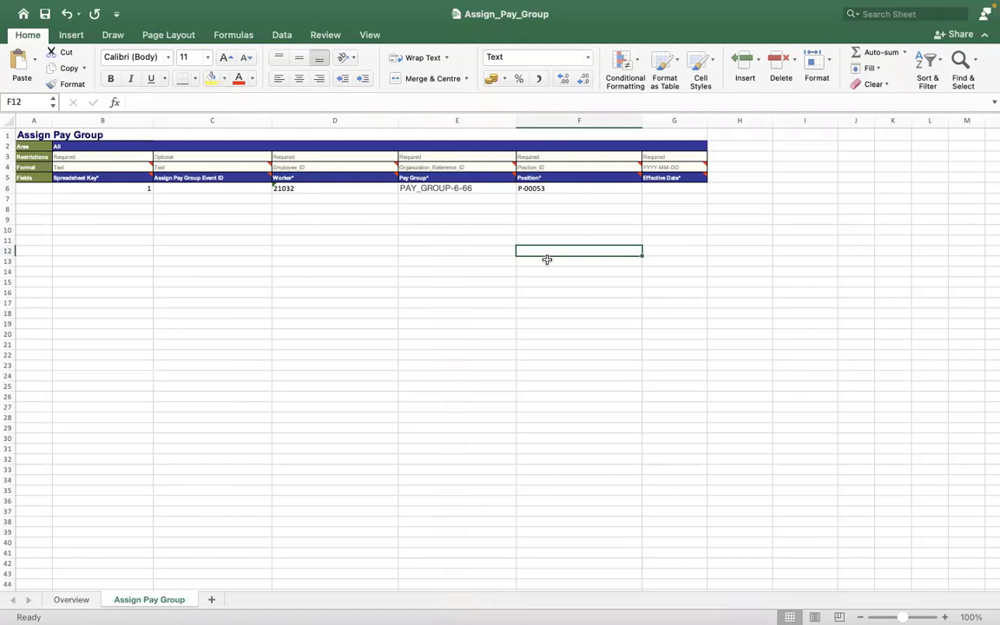
Step: Enter 2022/01/05 in the Effective Date cell G6
left_click(665, 187)
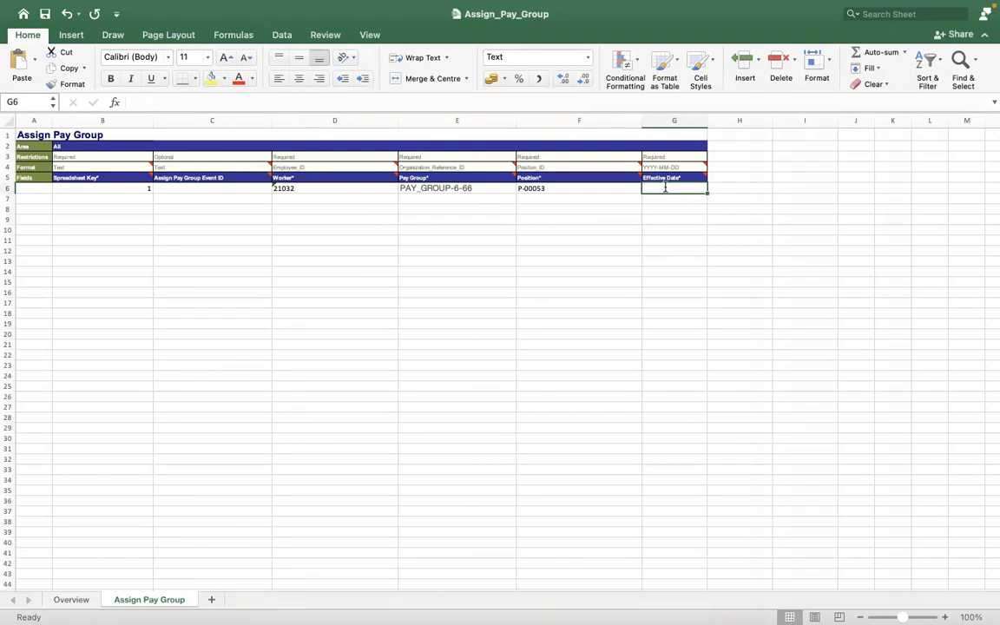
type("2022")
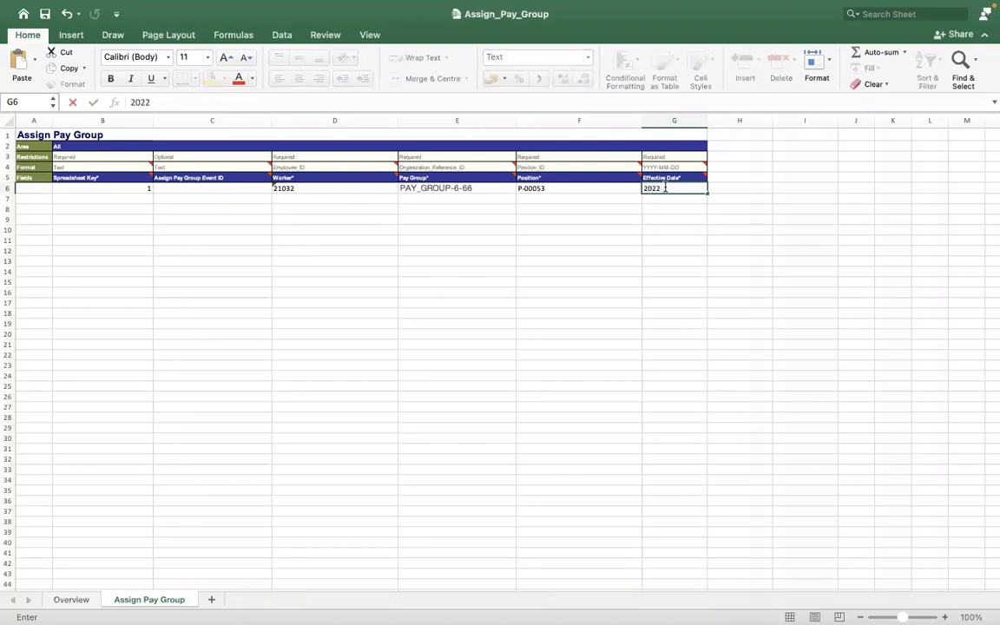
type("/01/05")
key("Return")
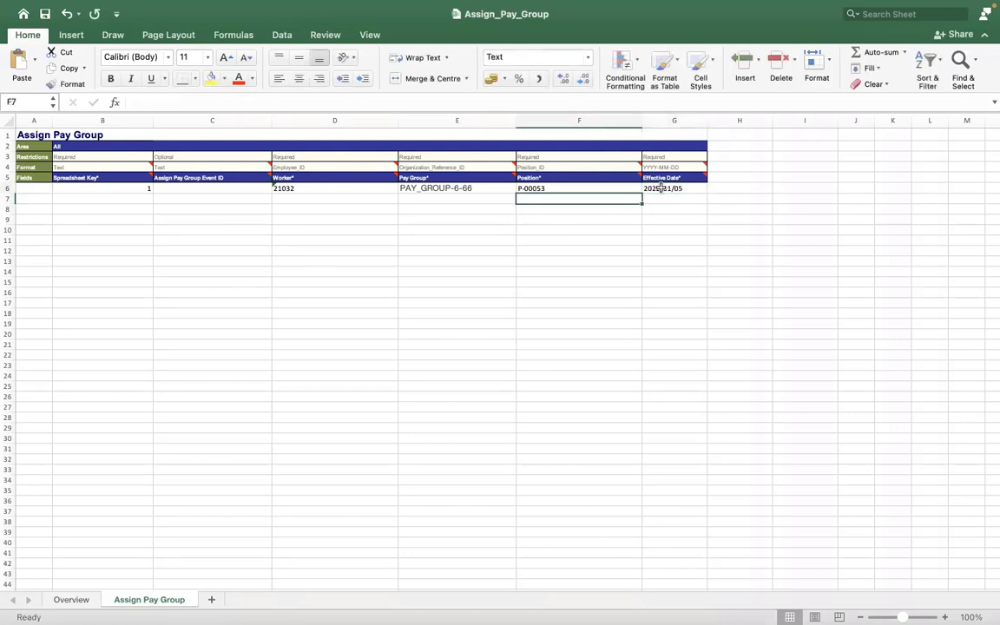
left_click(662, 188)
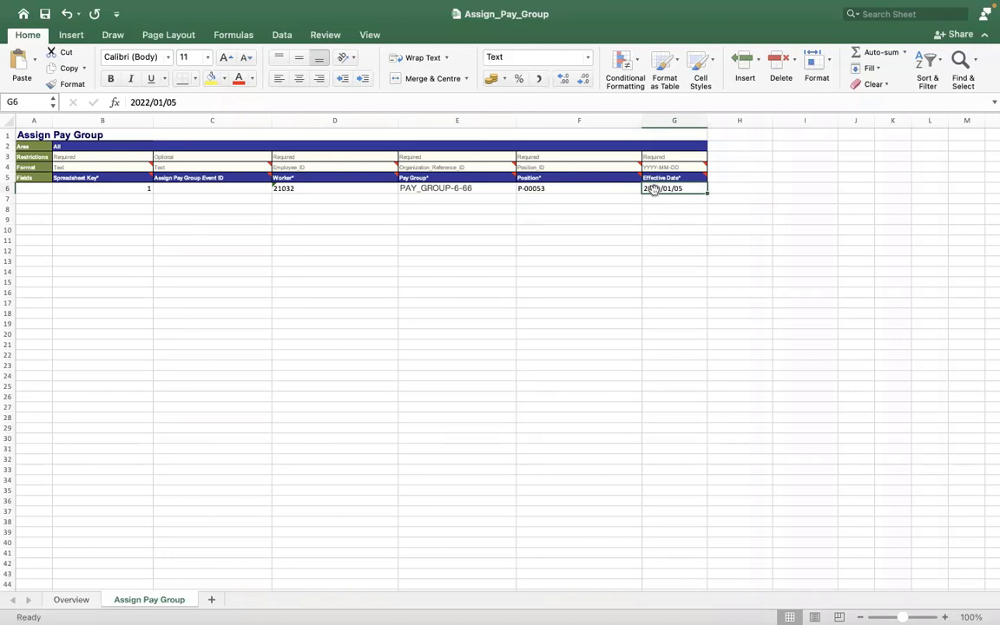
right_click(655, 190)
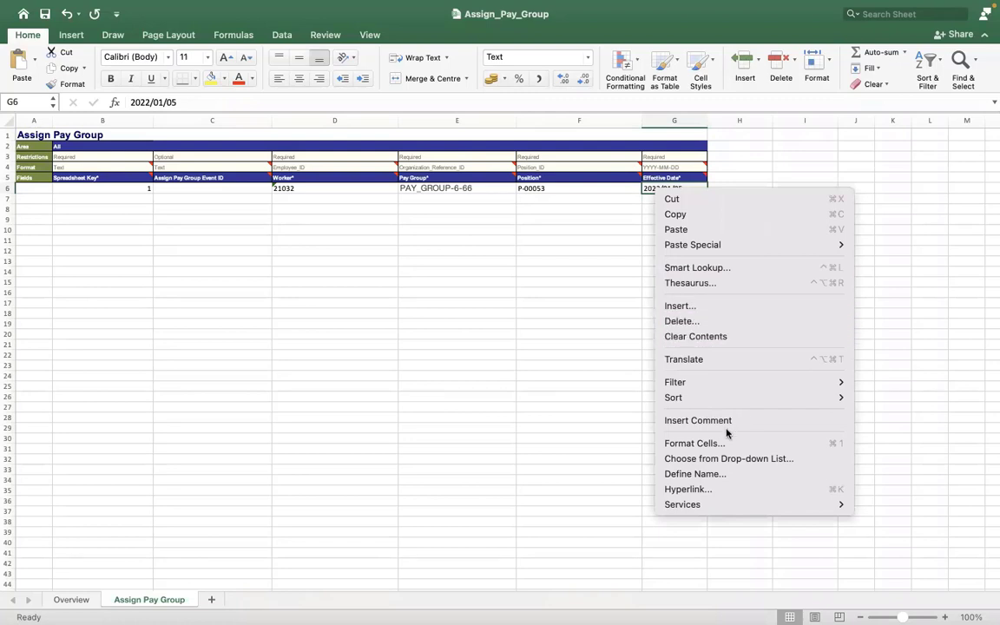
left_click(618, 349)
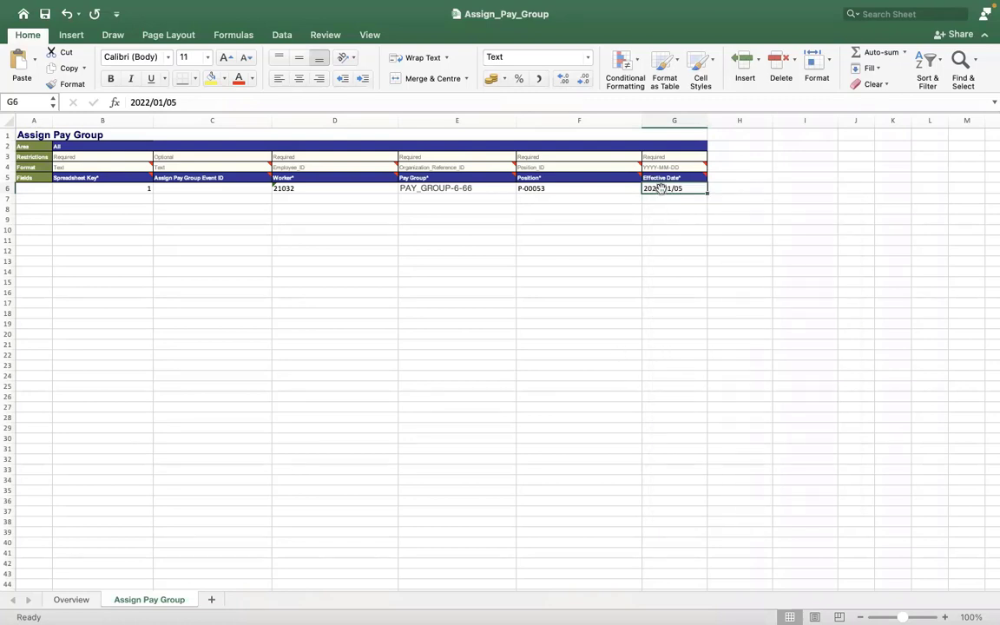
right_click(661, 189)
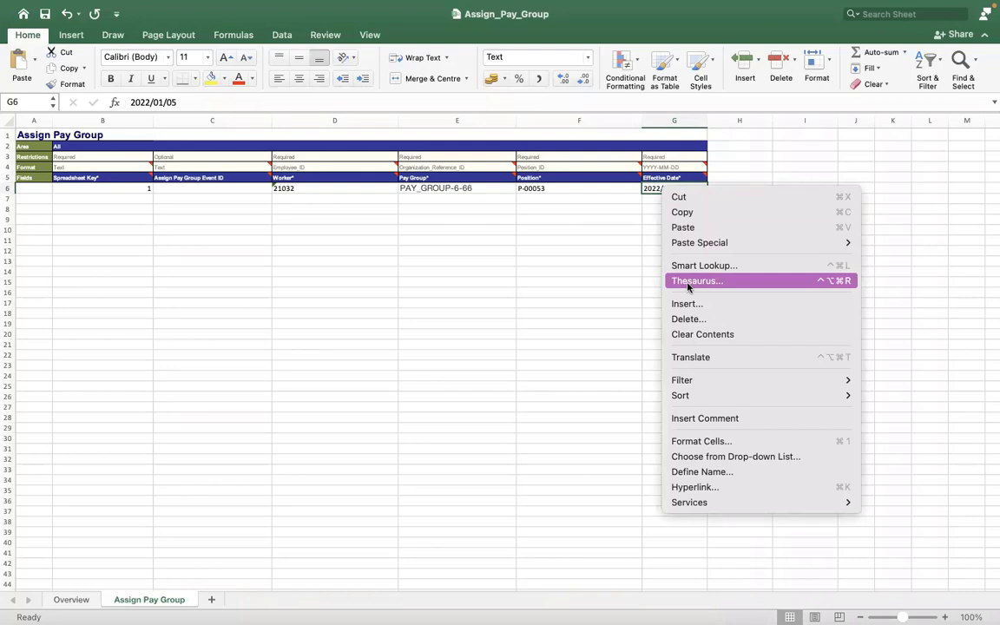
left_click(602, 194)
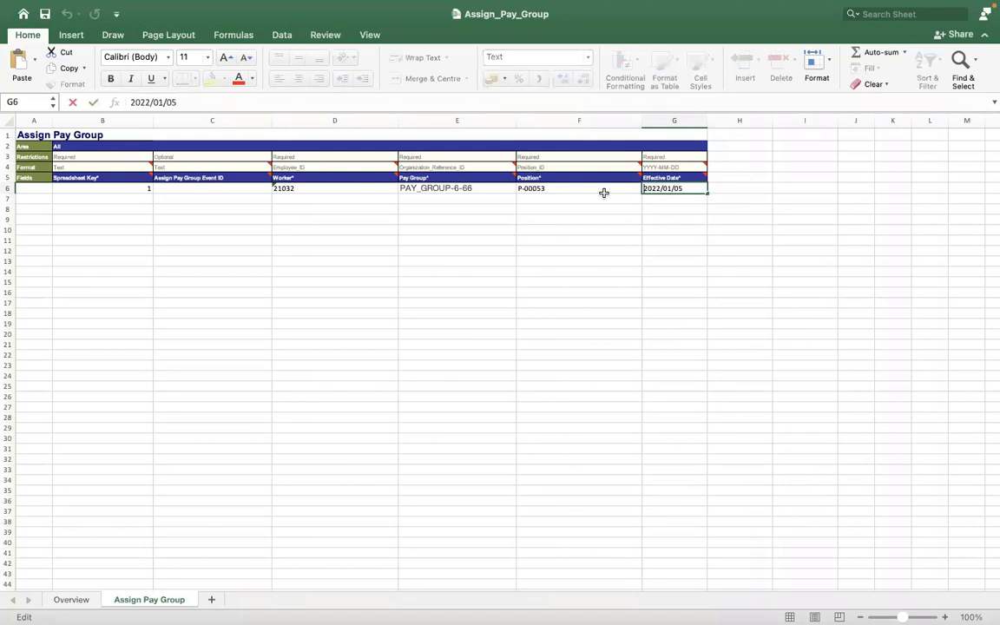
left_click(604, 192)
Step: Format the Effective Date cell G6 as a Date with the type 2012-03-14
left_click(657, 189)
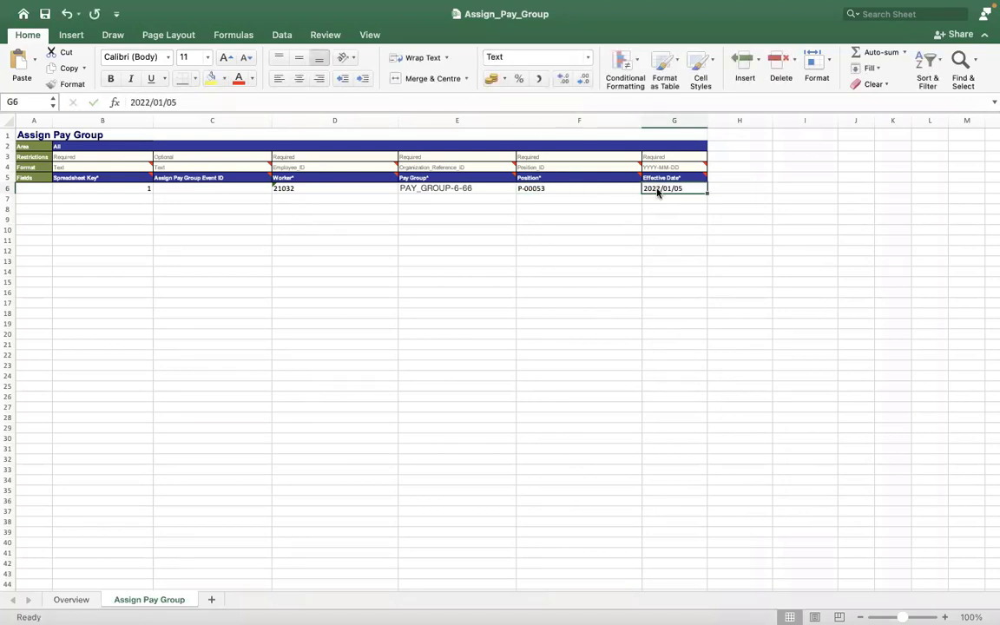
right_click(657, 191)
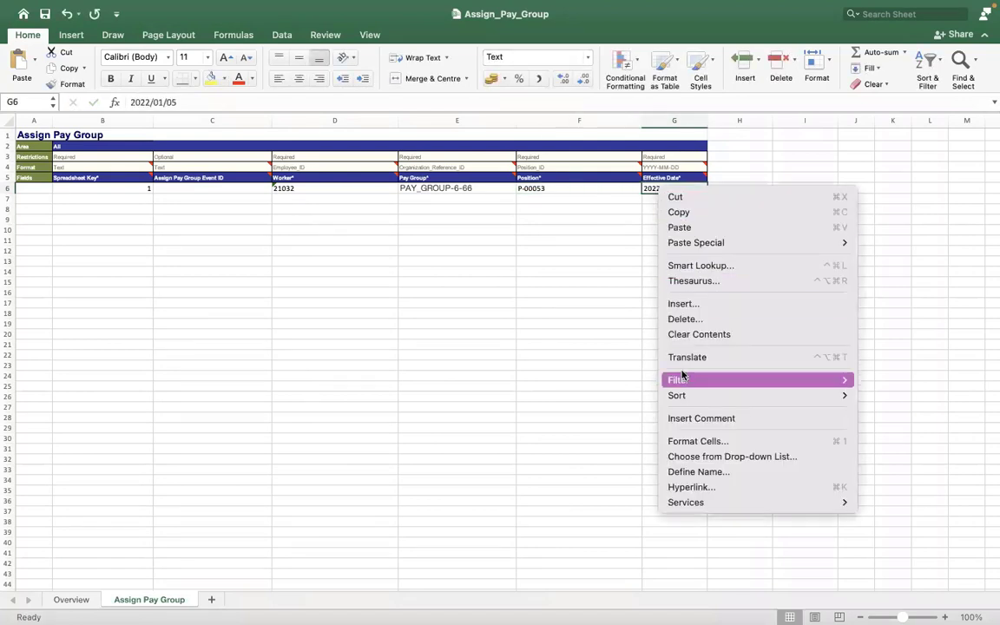
left_click(689, 443)
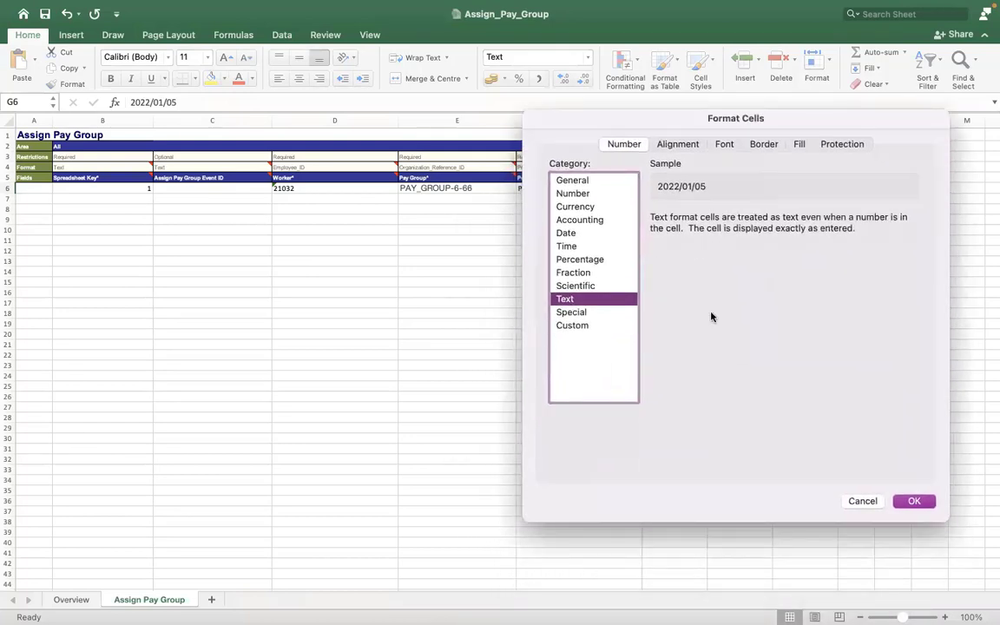
left_click_drag(711, 317, 707, 303)
left_click(563, 220)
left_click(782, 380)
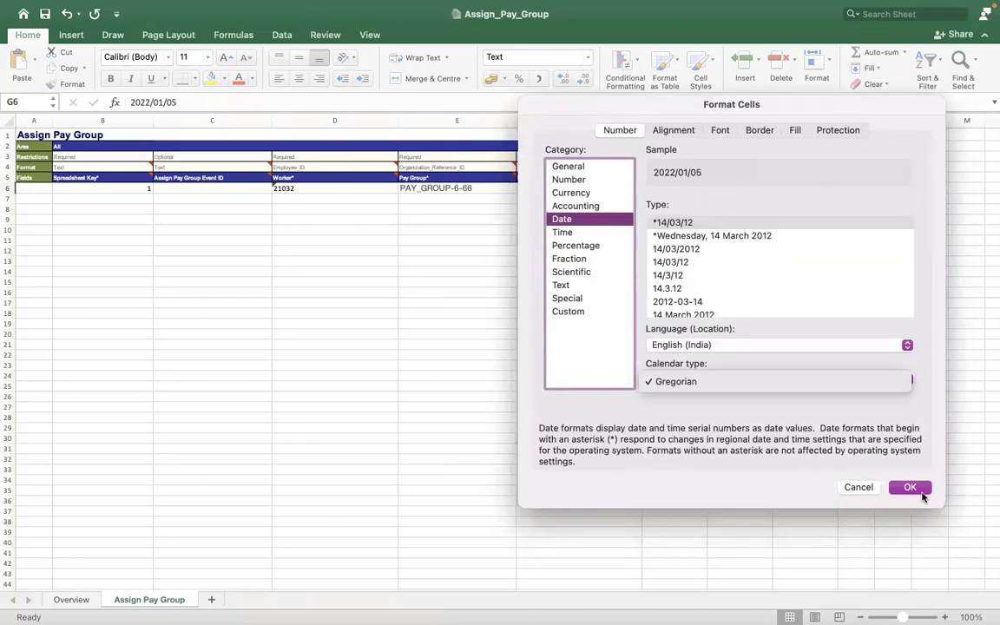
left_click(917, 493)
left_click(678, 302)
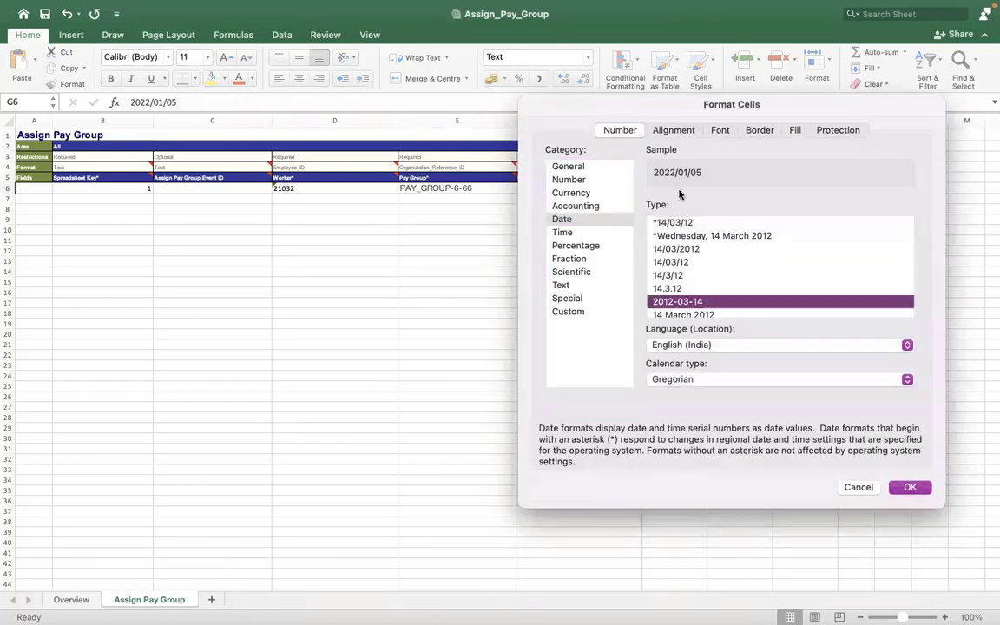
left_click(910, 488)
left_click(607, 209)
key("Up")
key("Up")
key("Right")
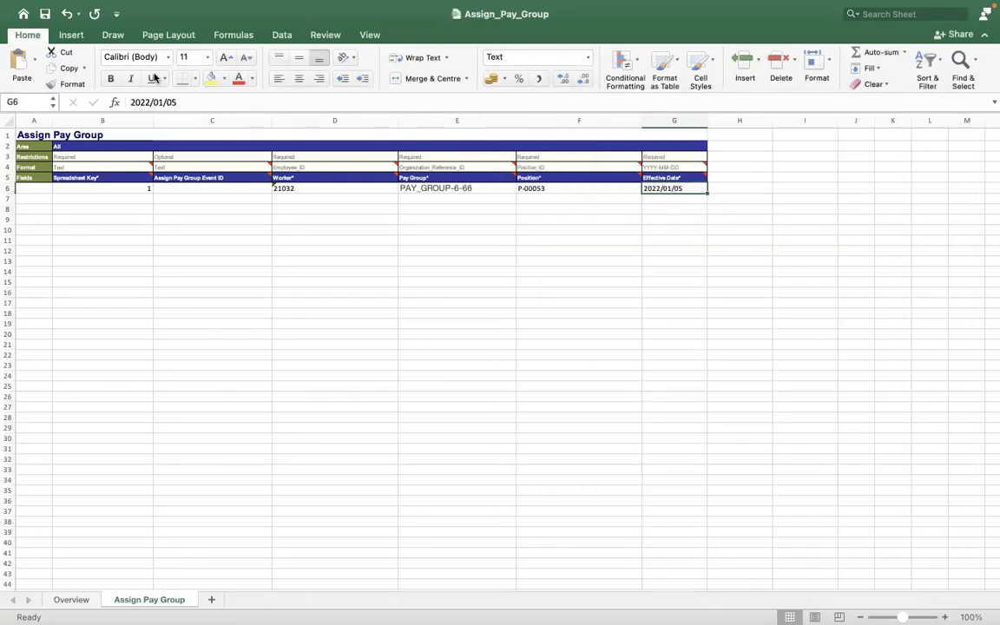
left_click(394, 258)
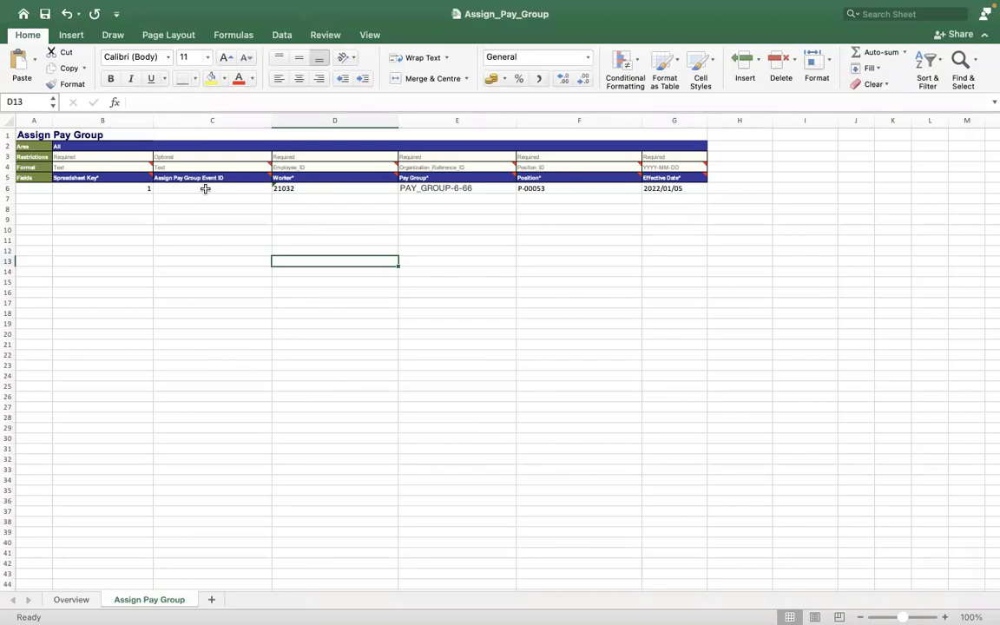
Step: Switch to Workday and open the RMS - Monthly PYG pay group with the View Pay Group task
key("ctrl+Right")
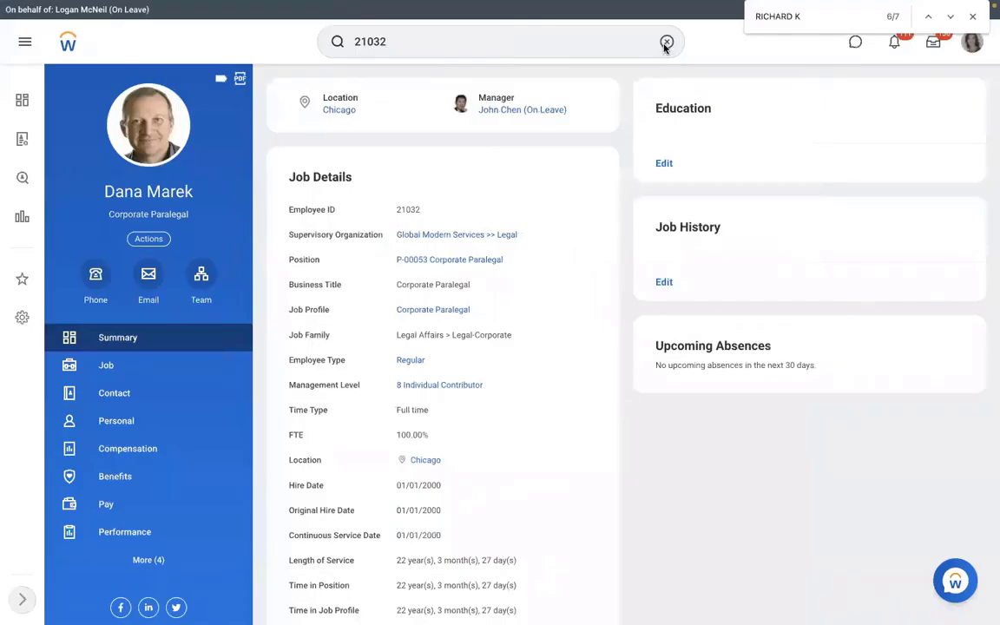
left_click(667, 41)
type("VIEW ")
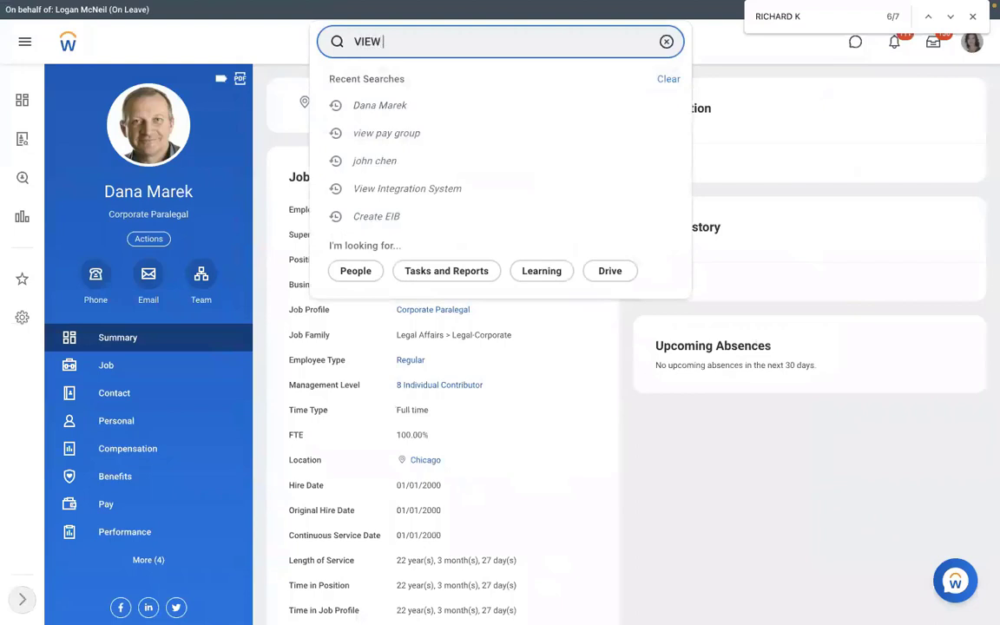
type("PAY GROUP")
left_click(618, 71)
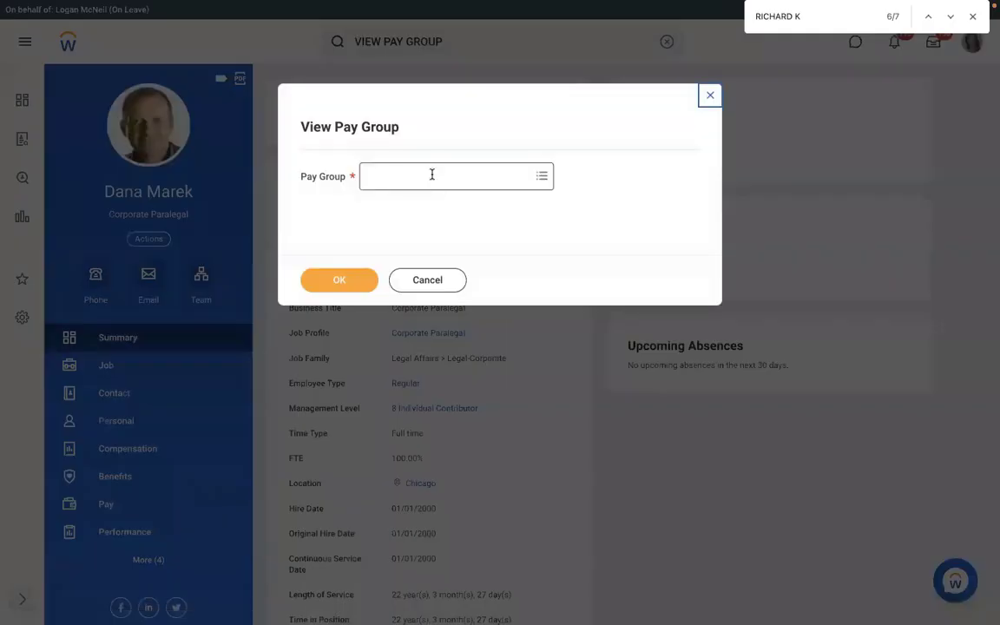
left_click(432, 174)
type("RMS")
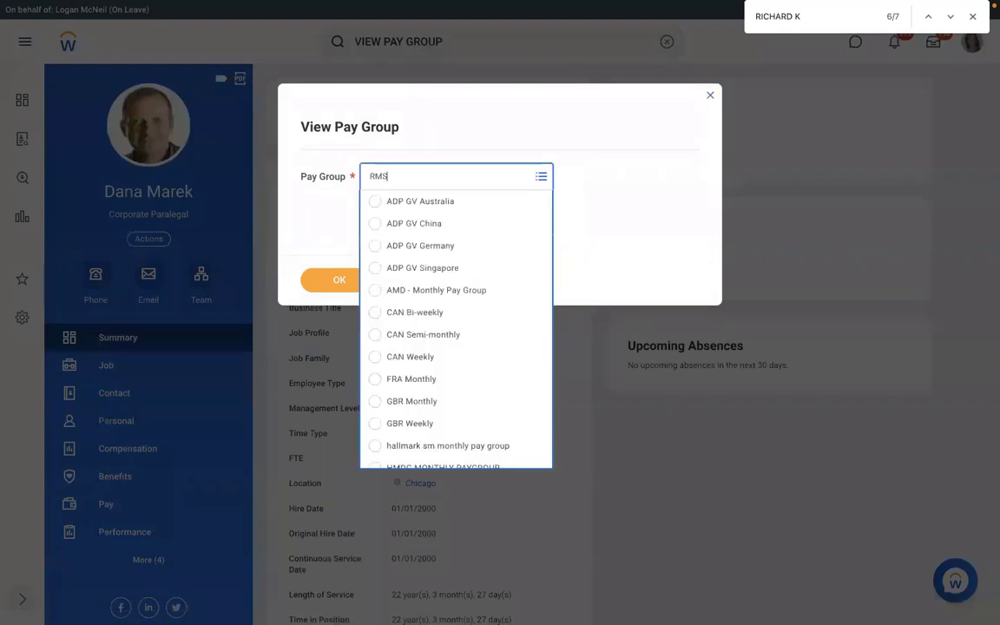
key("Return")
left_click(337, 276)
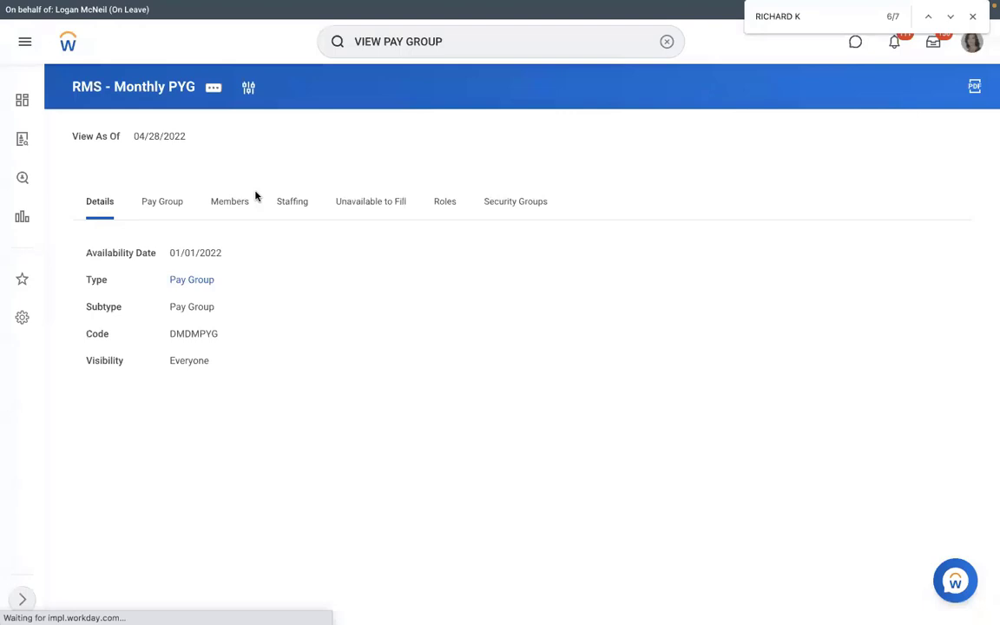
Step: Open the AMD - Manager HR worker's job profile from the pay group's members and display the Worker History
left_click(245, 201)
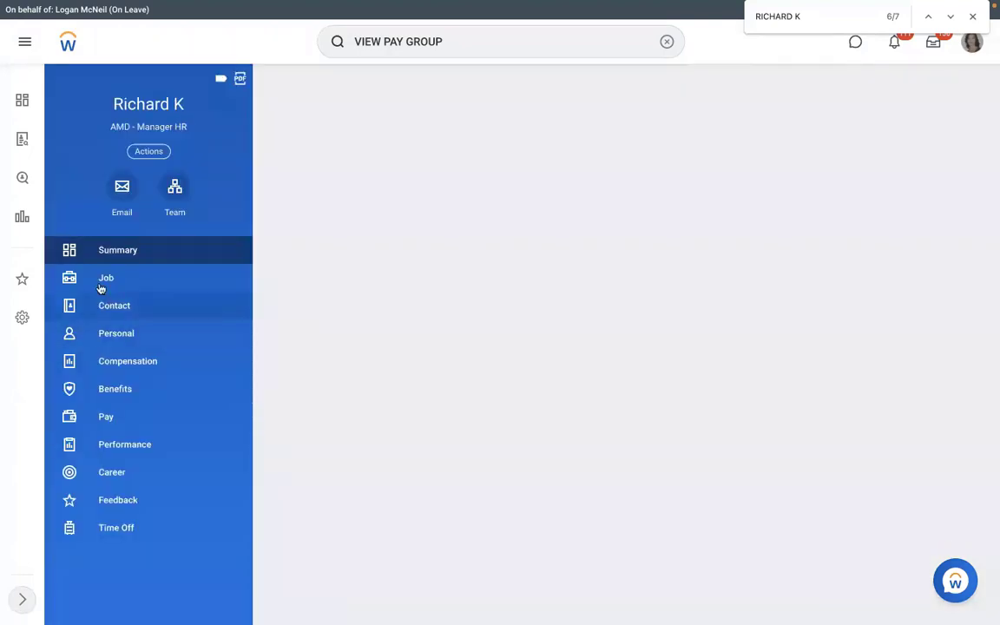
left_click(101, 286)
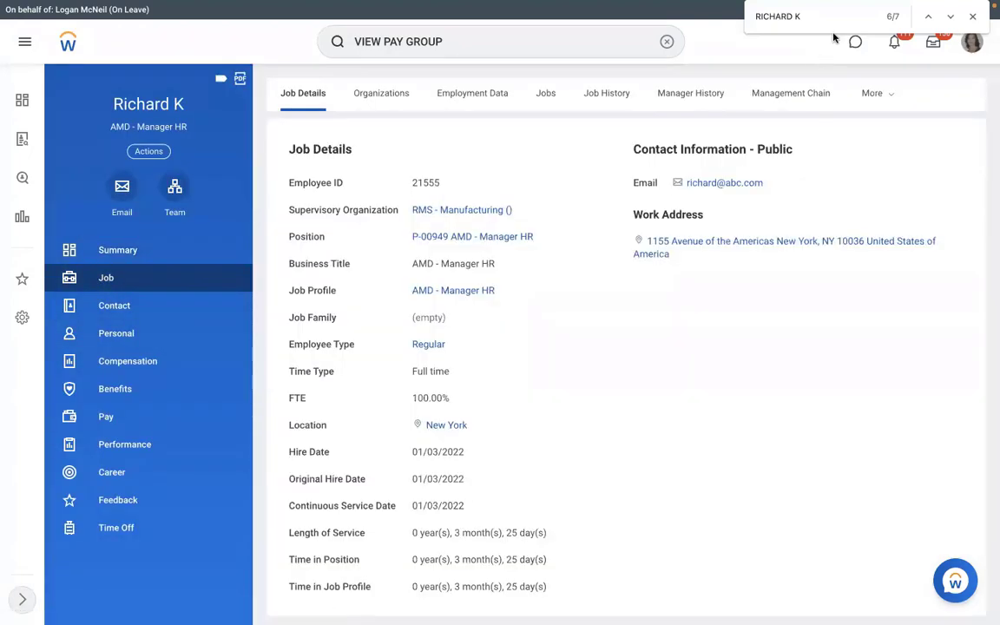
left_click(868, 94)
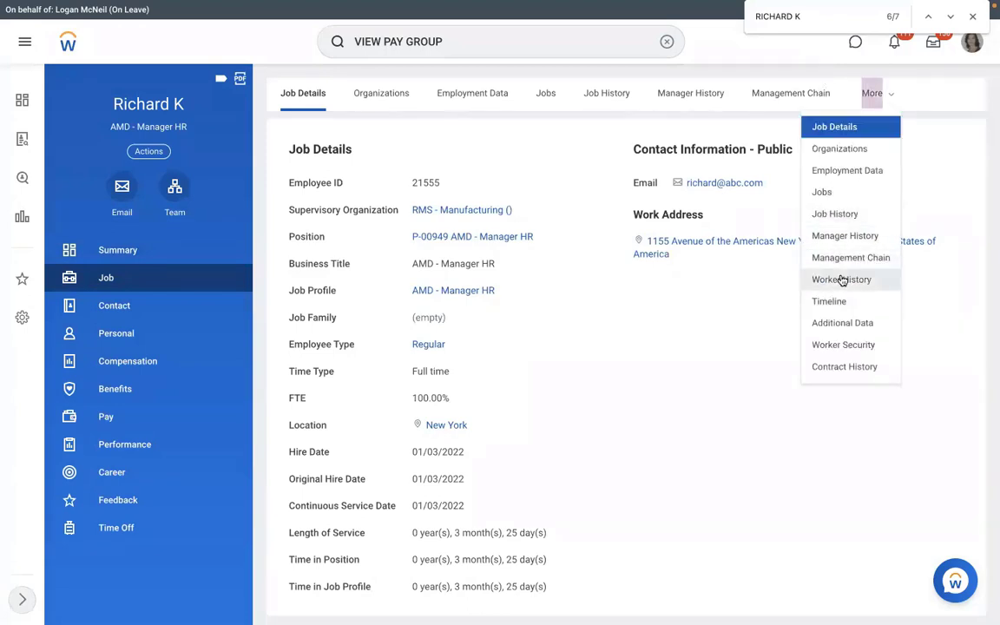
left_click(840, 279)
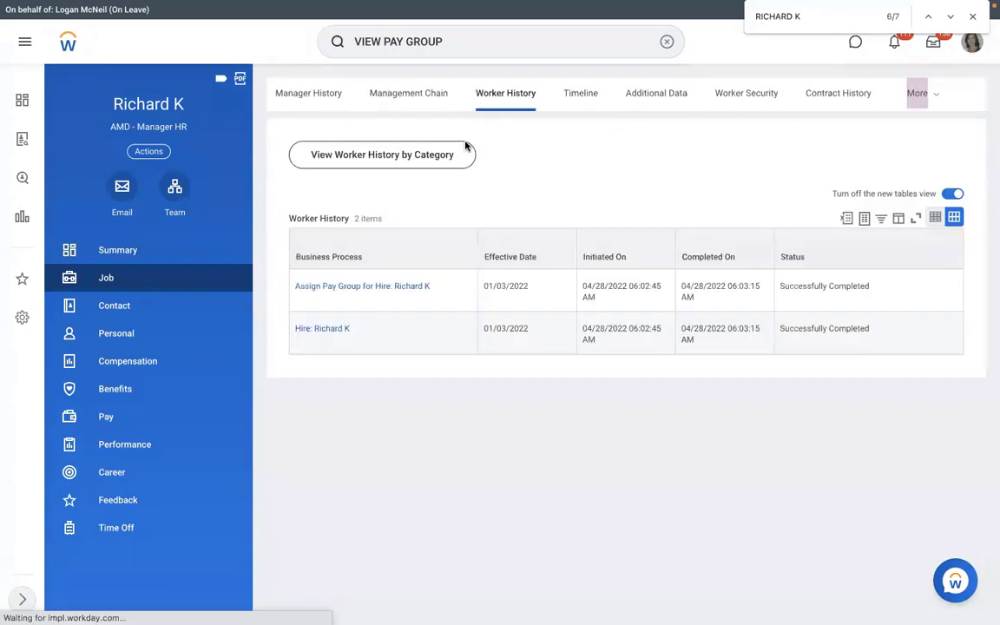
Step: View the integration IDs of the Assign Pay Group for Hire event and compare its Assign_Pay_Group_Event_ID with the Excel template's event ID column
left_click(438, 287)
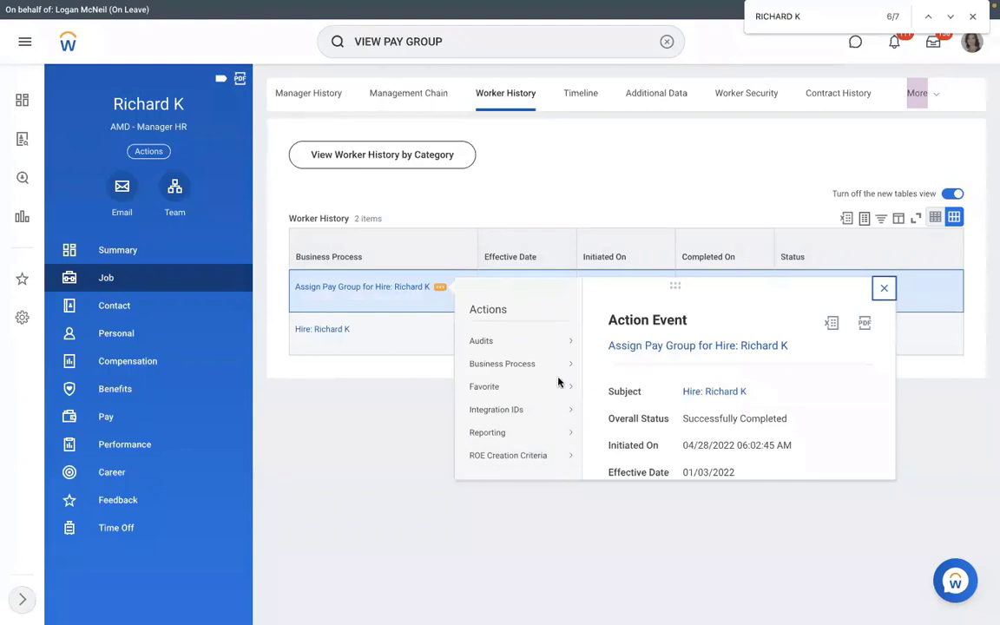
mouse_move(521, 408)
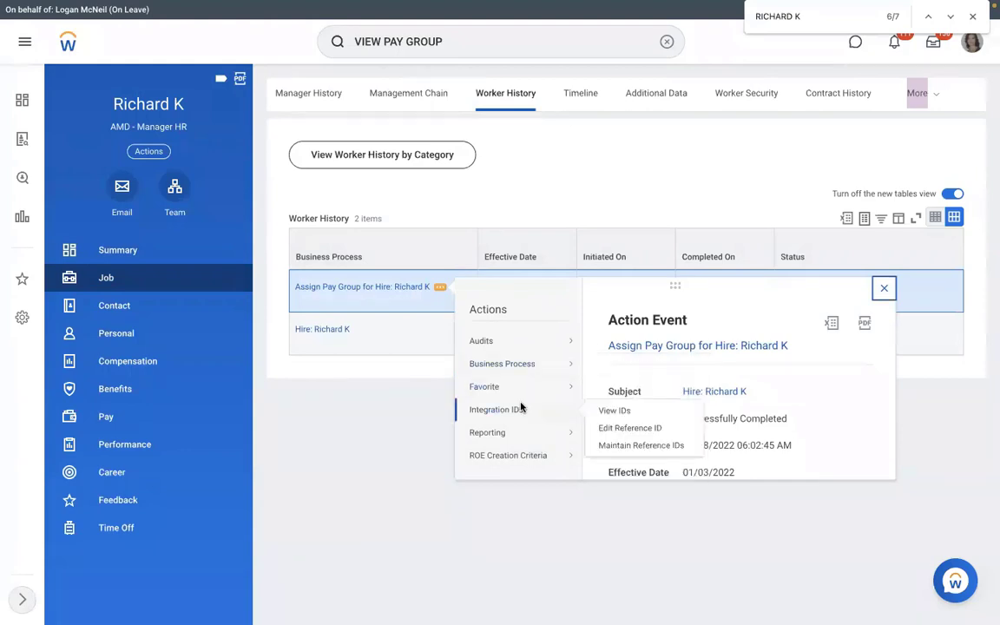
left_click(611, 411)
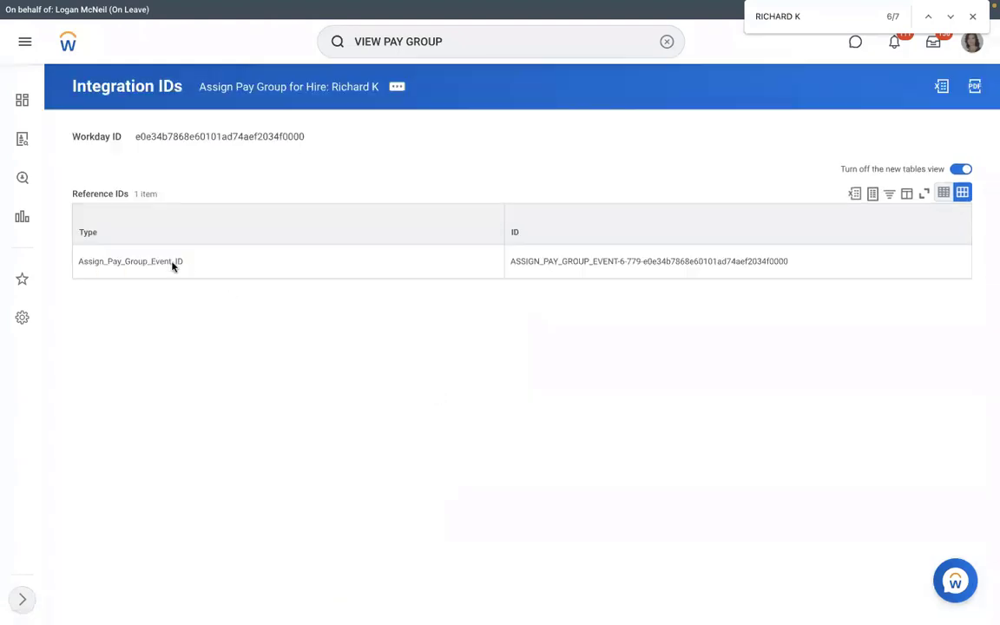
left_click_drag(78, 261, 797, 265)
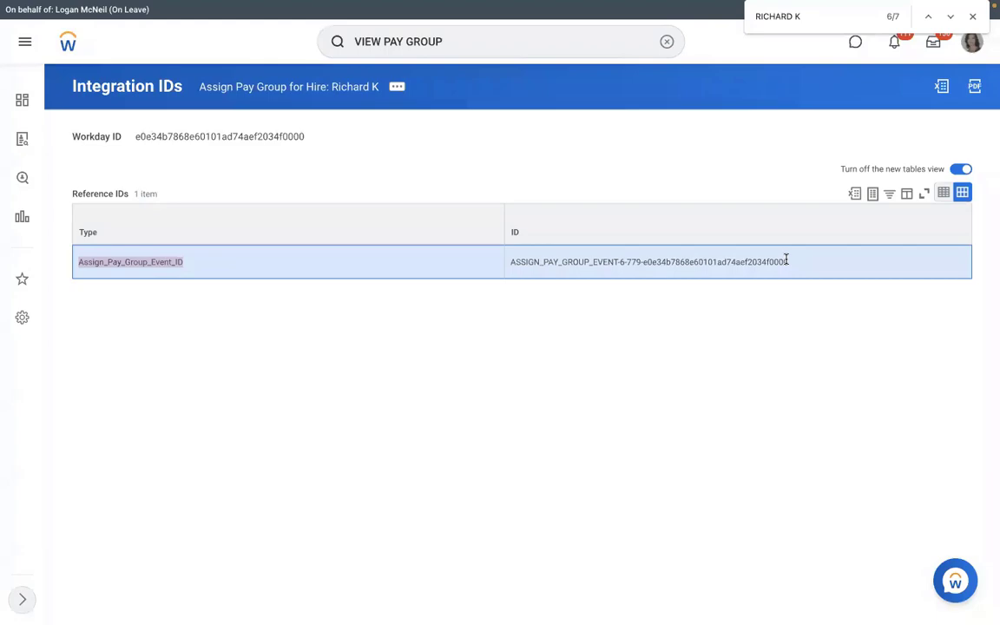
key("ctrl+Left")
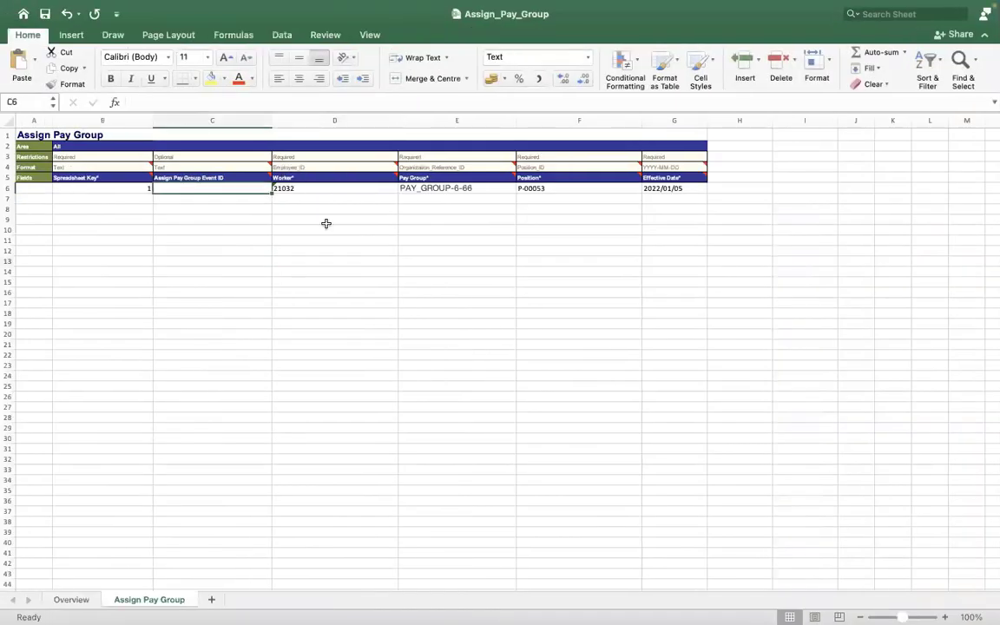
key("ctrl+Right")
left_click_drag(508, 263, 790, 263)
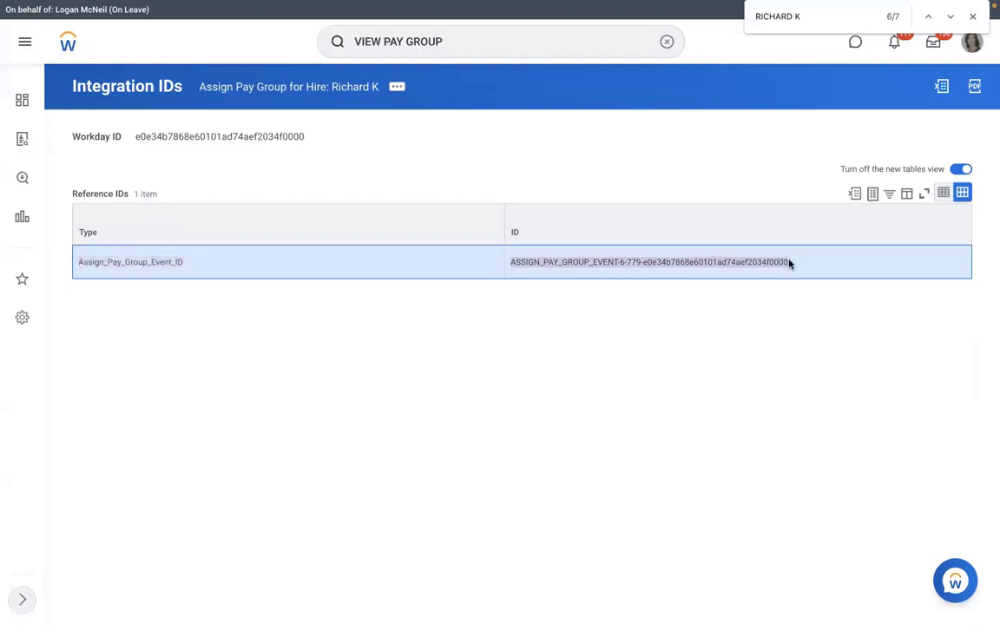
key("ctrl+Left")
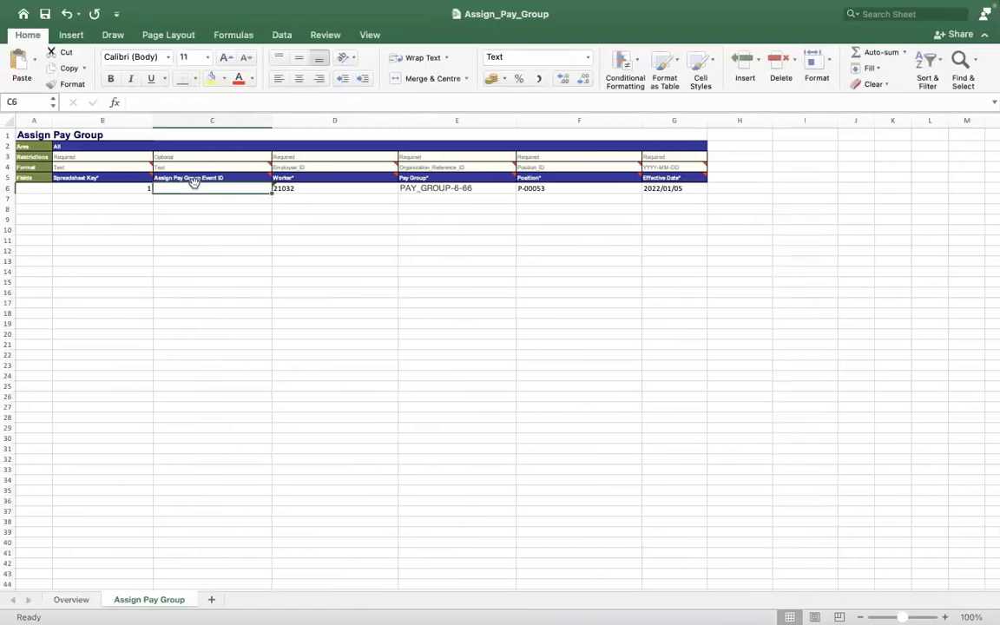
Step: Try 464884 in the Assign Pay Group Event ID cell C6 and clear the entry again
double_click(189, 187)
type("464884")
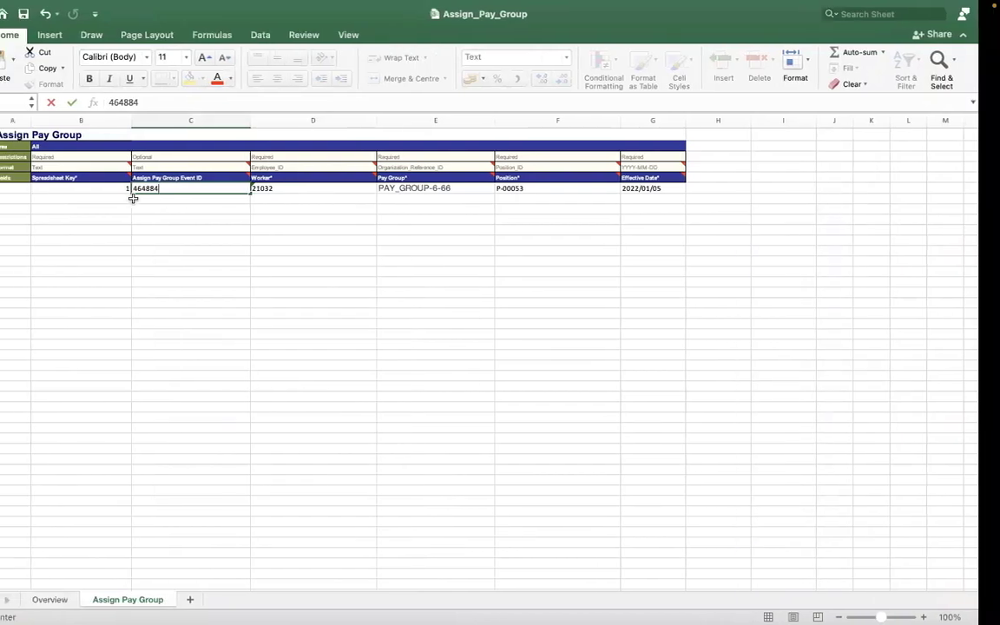
key("ctrl+Right")
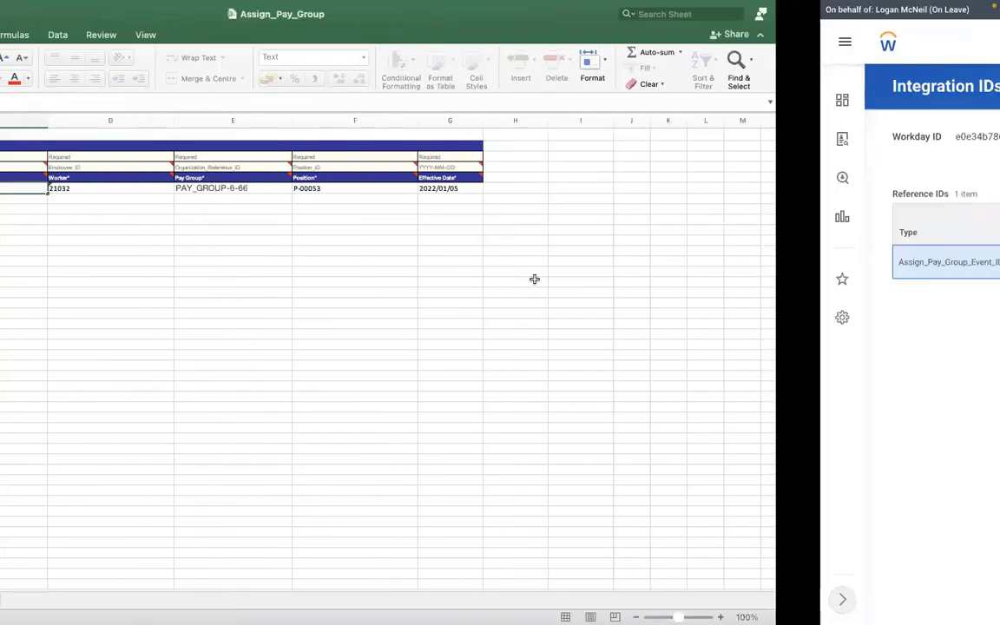
key("ctrl+Left")
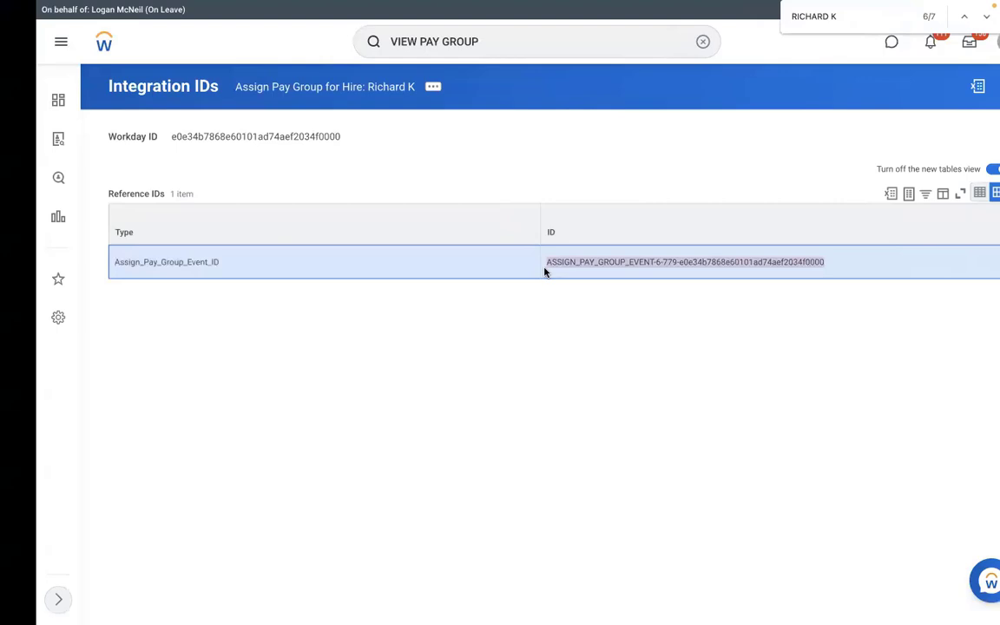
key("ctrl+Left")
key("BackSpace")
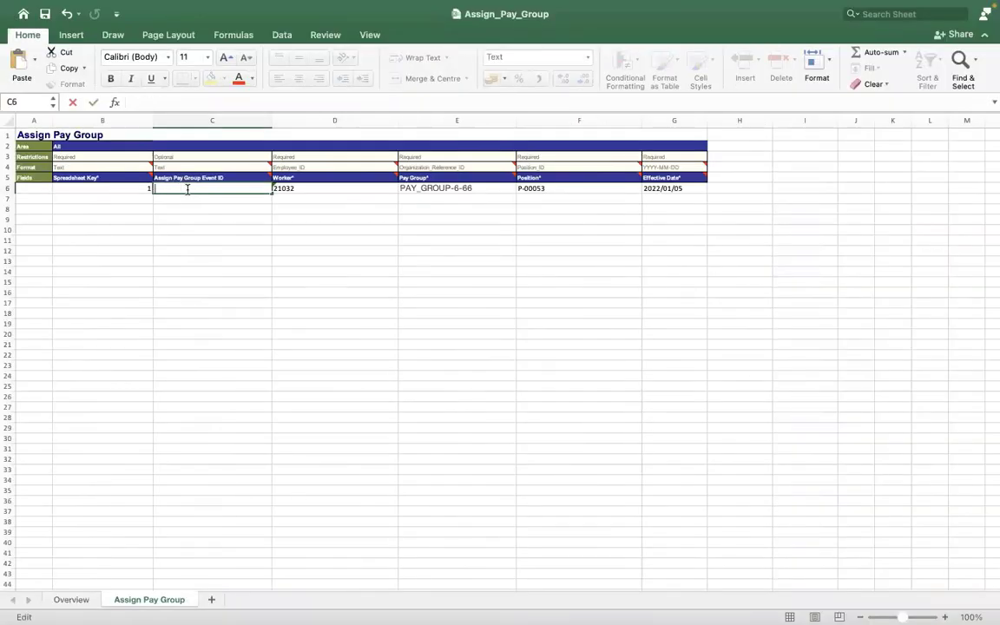
left_click(304, 296)
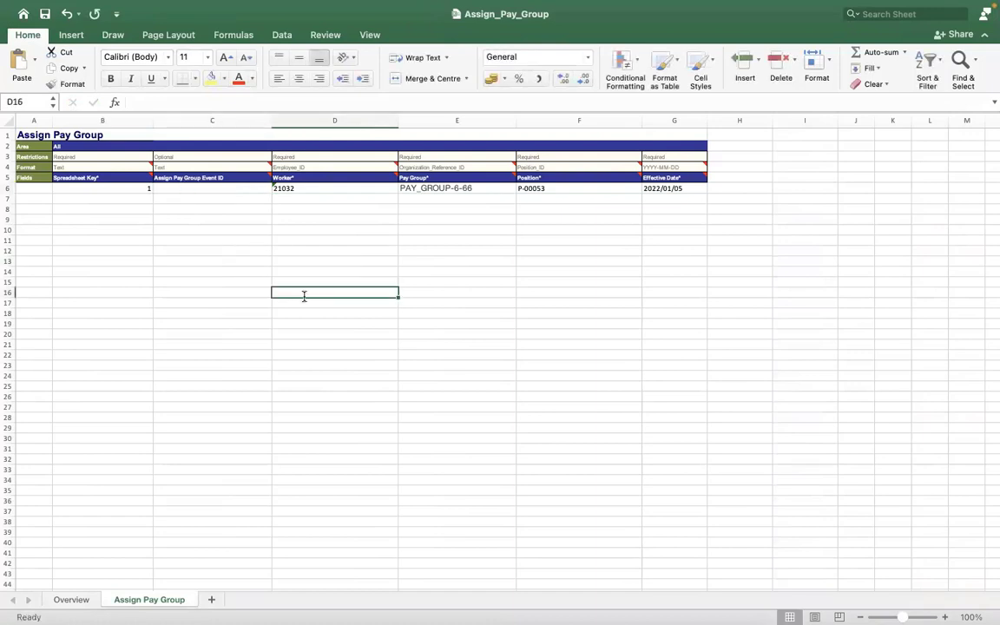
Step: Review the row 6 entries and set the Processing Instruction on the Overview sheet to Automatic Processing
left_click(335, 189)
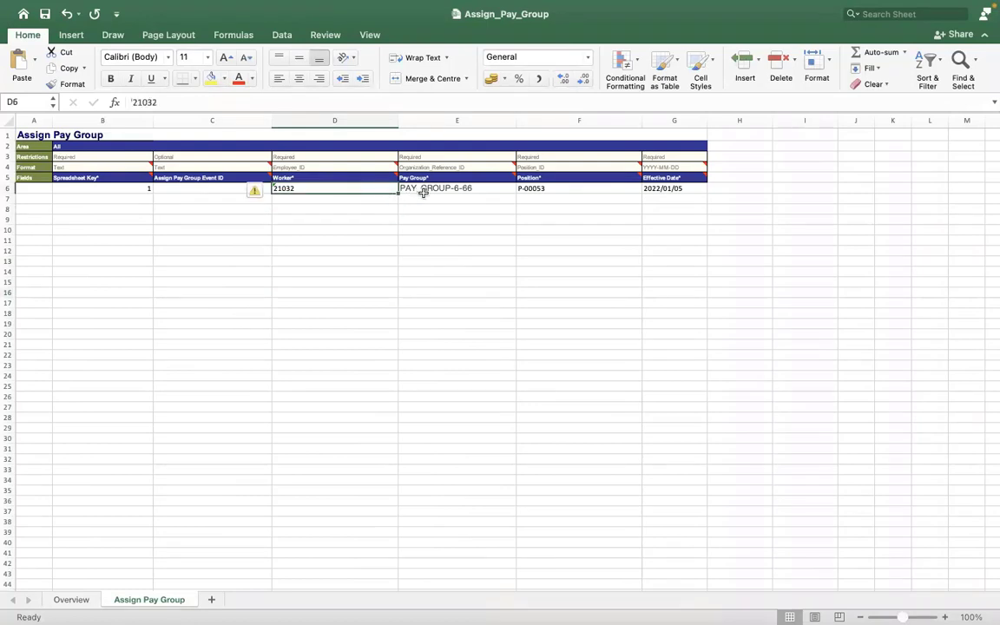
left_click(423, 191)
left_click(549, 187)
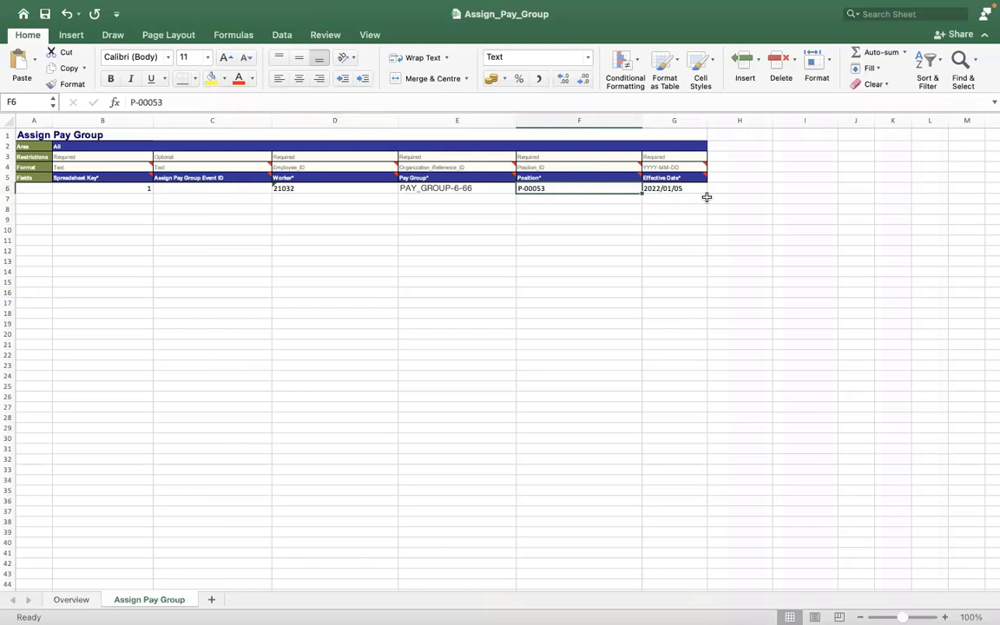
left_click(70, 599)
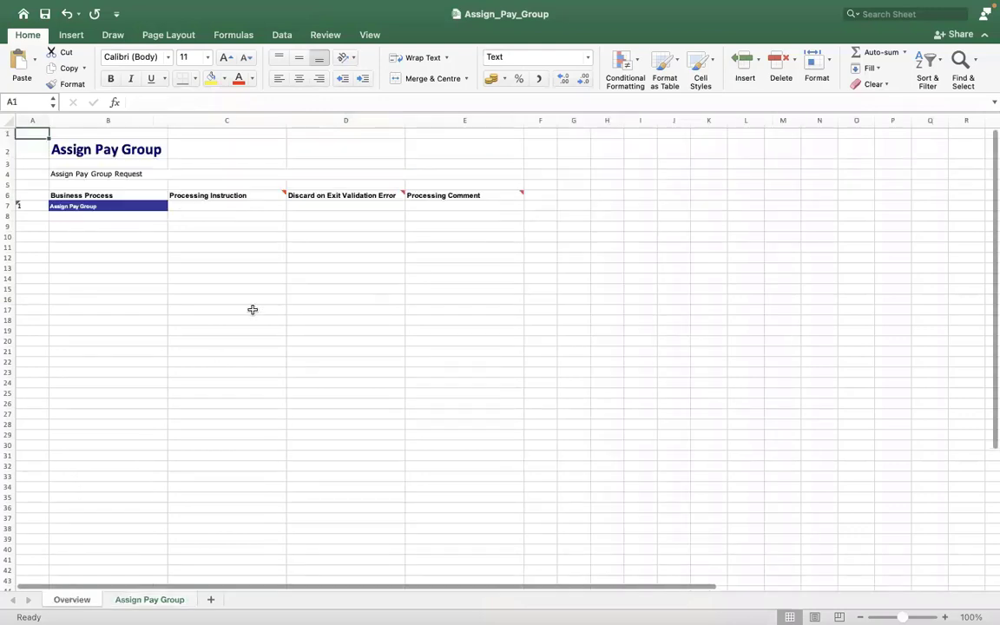
left_click(202, 207)
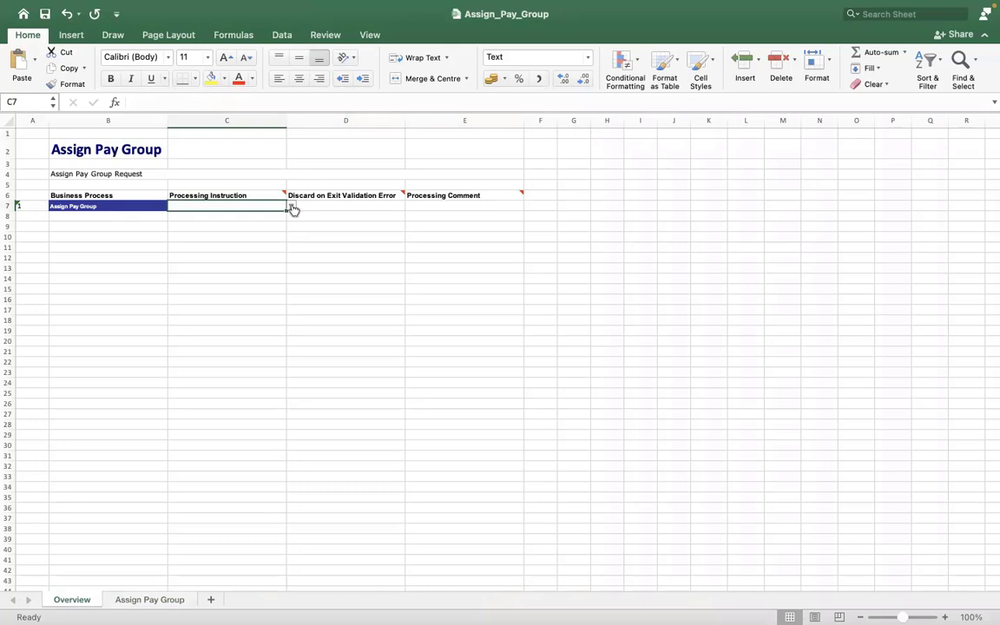
left_click(292, 207)
key("Down")
key("Down")
key("Down")
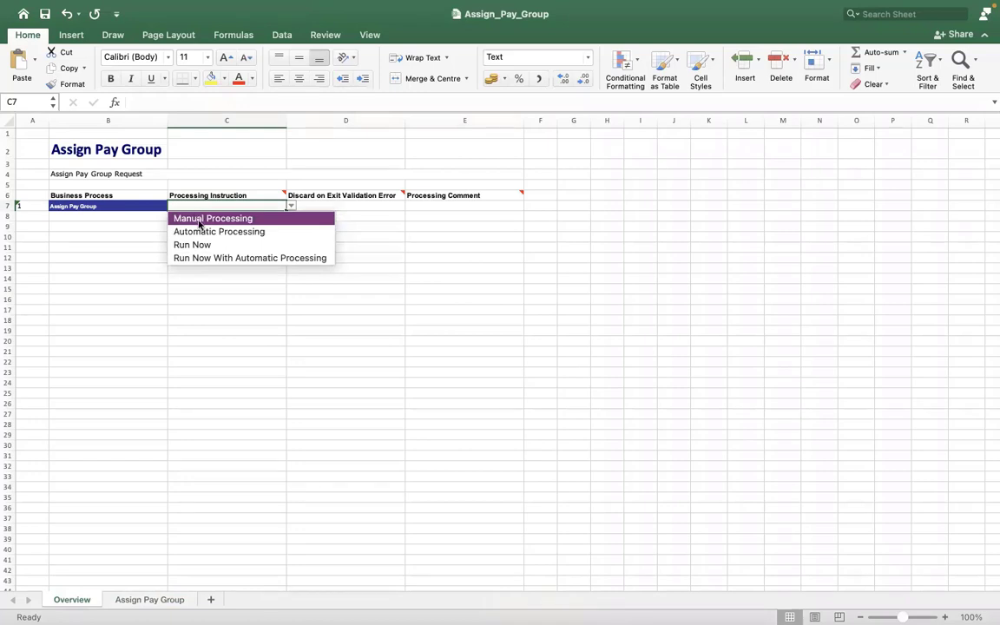
left_click(198, 231)
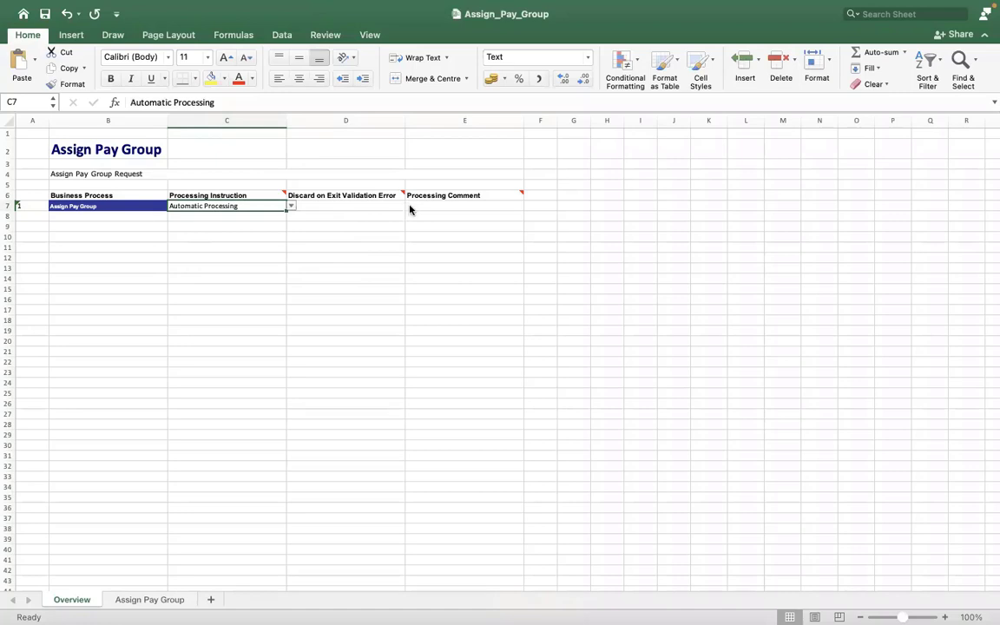
Step: Set Discard on Exit Validation Error to Y for the Assign Pay Group business process
key("Tab")
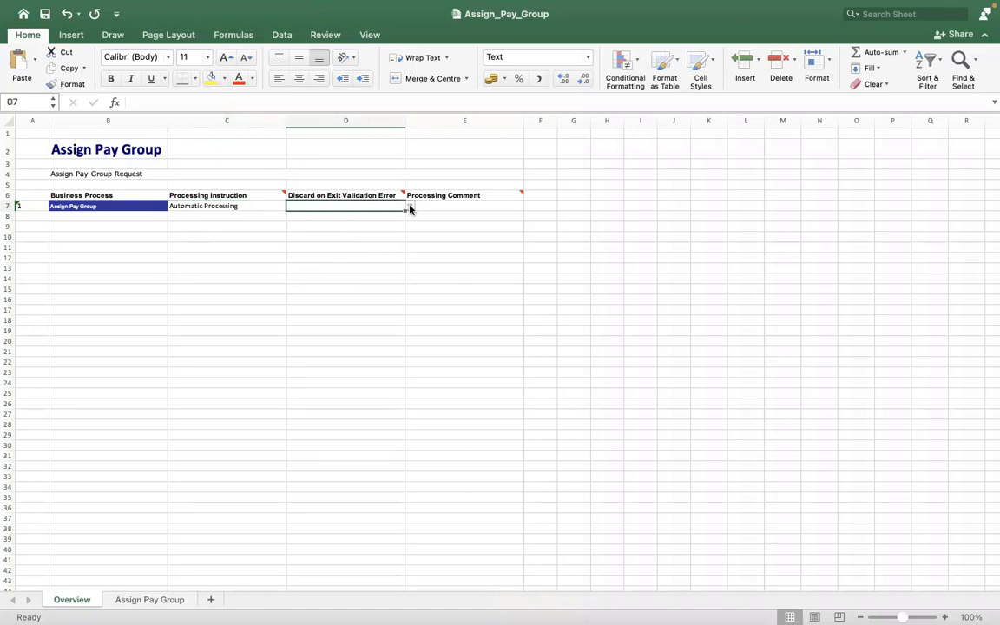
left_click(410, 208)
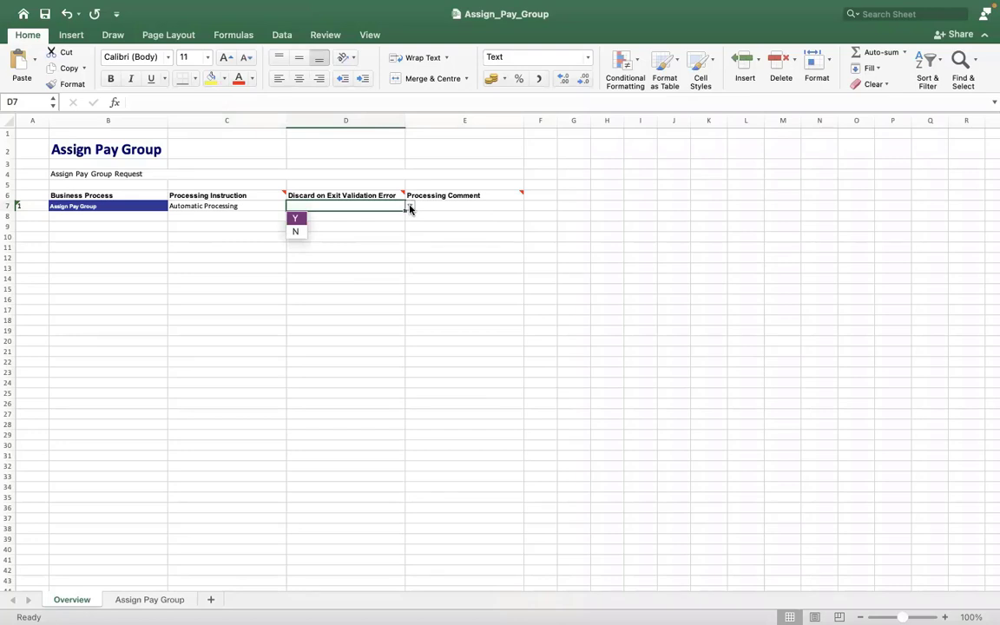
left_click(296, 219)
Step: Enter INCIDENT0000234 as the Processing Comment in E7 and return to the Assign Pay Group sheet
left_click(444, 204)
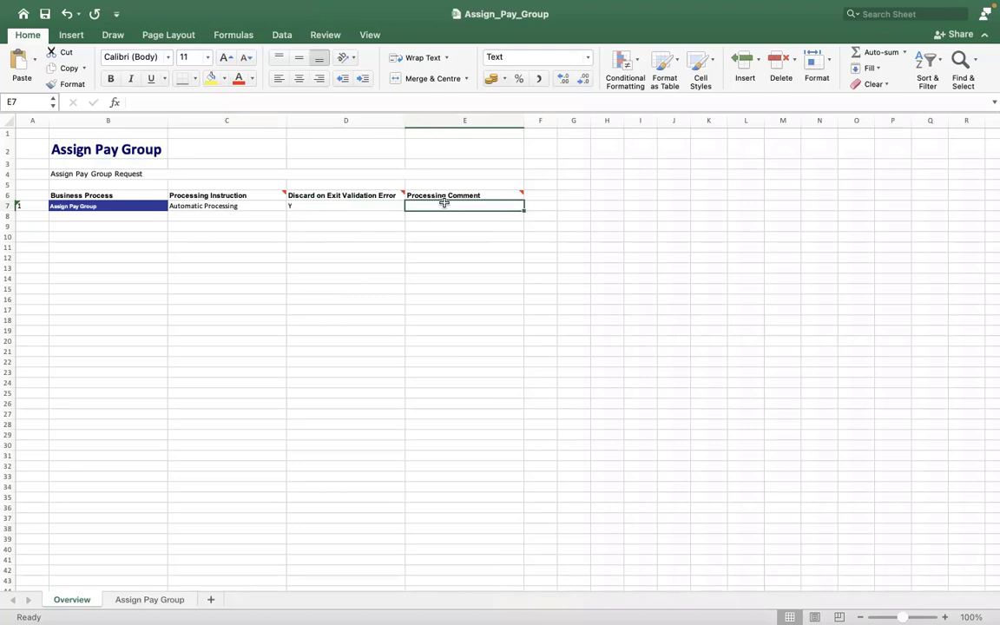
type("INCIDENT")
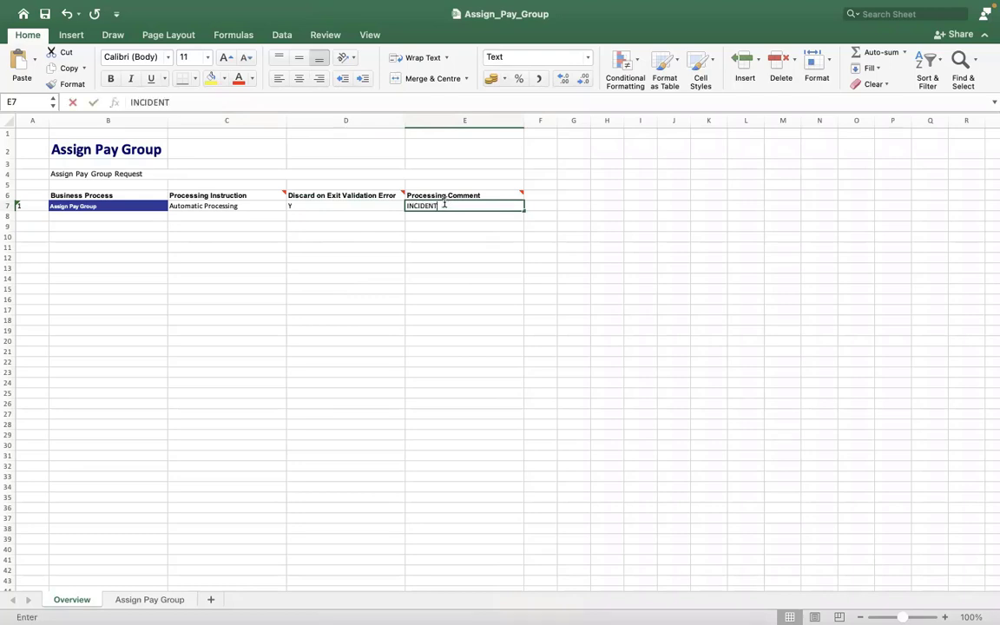
type("0000")
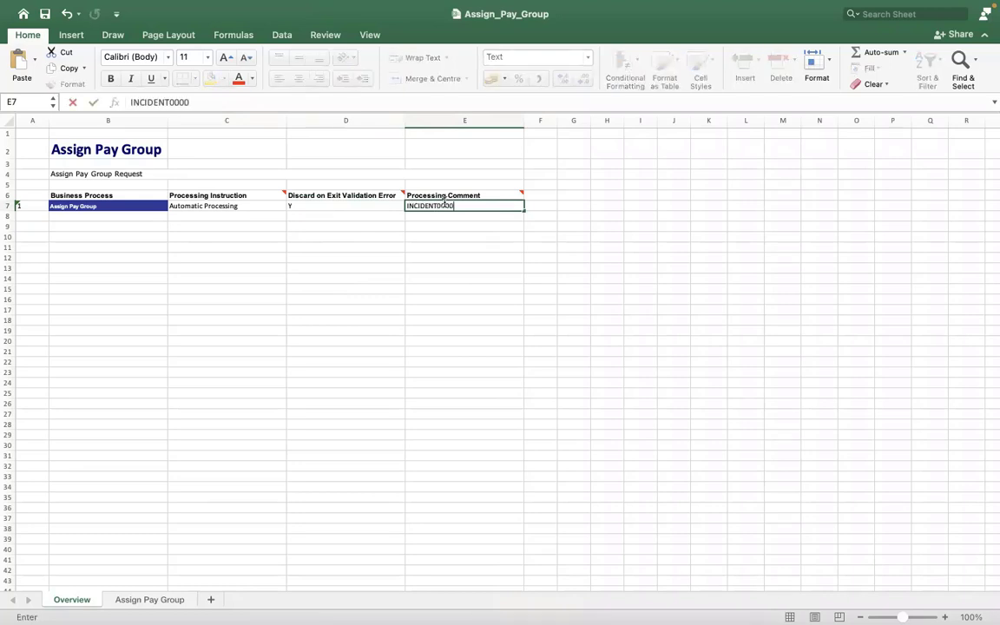
type("234")
left_click(367, 286)
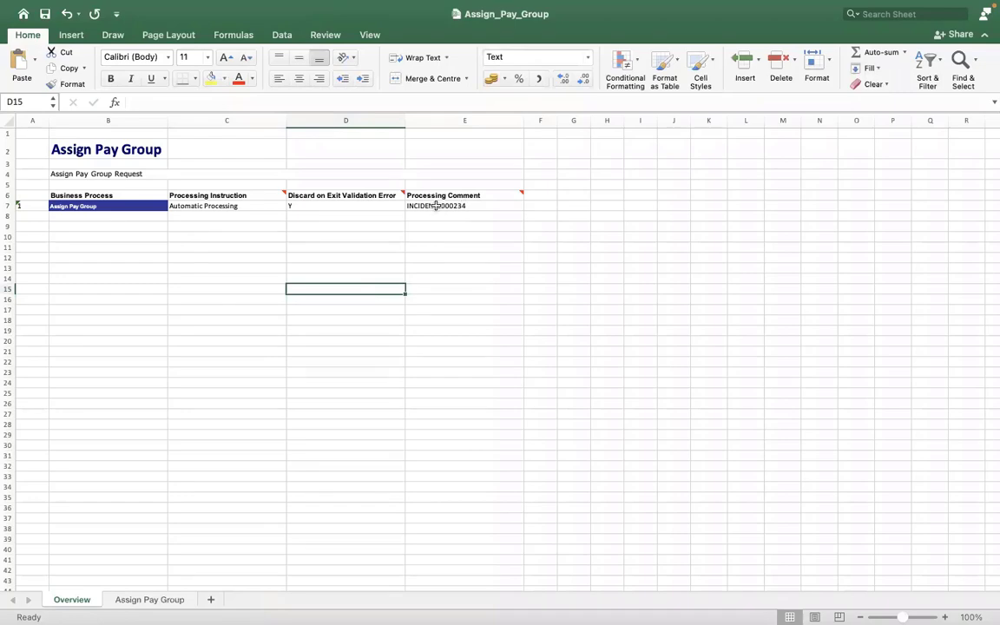
left_click(348, 226)
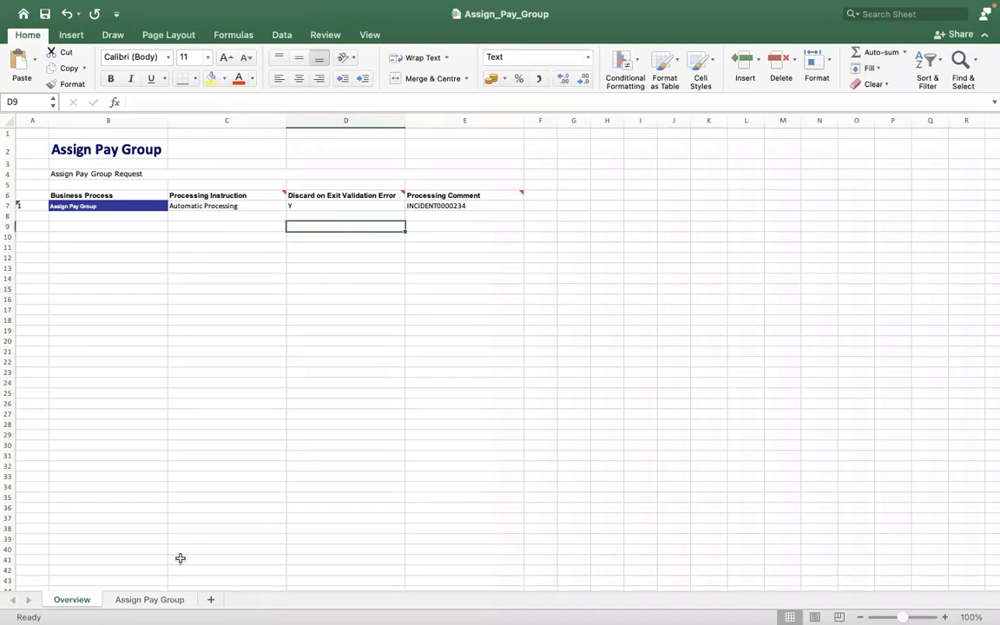
left_click(159, 596)
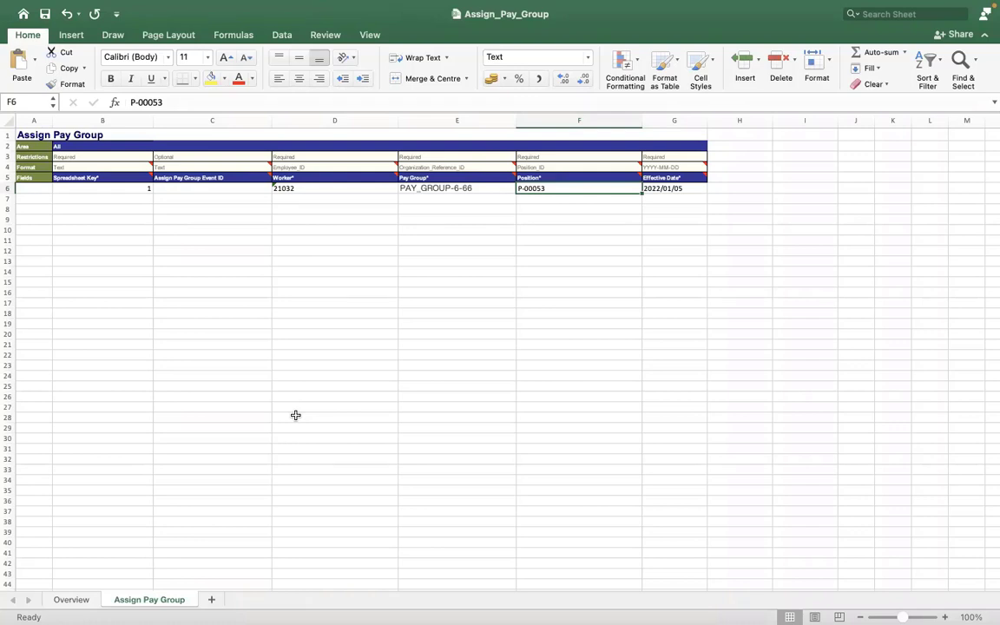
Step: Review the Assign Pay Group sheet's event ID and Position columns and the position entry in row 6
left_click(205, 134)
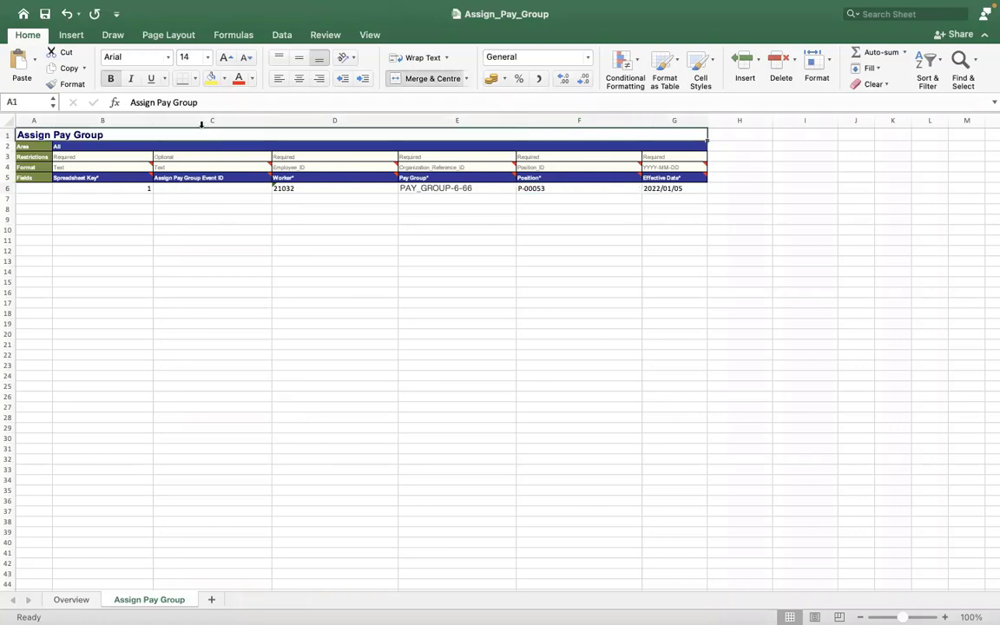
left_click(202, 124)
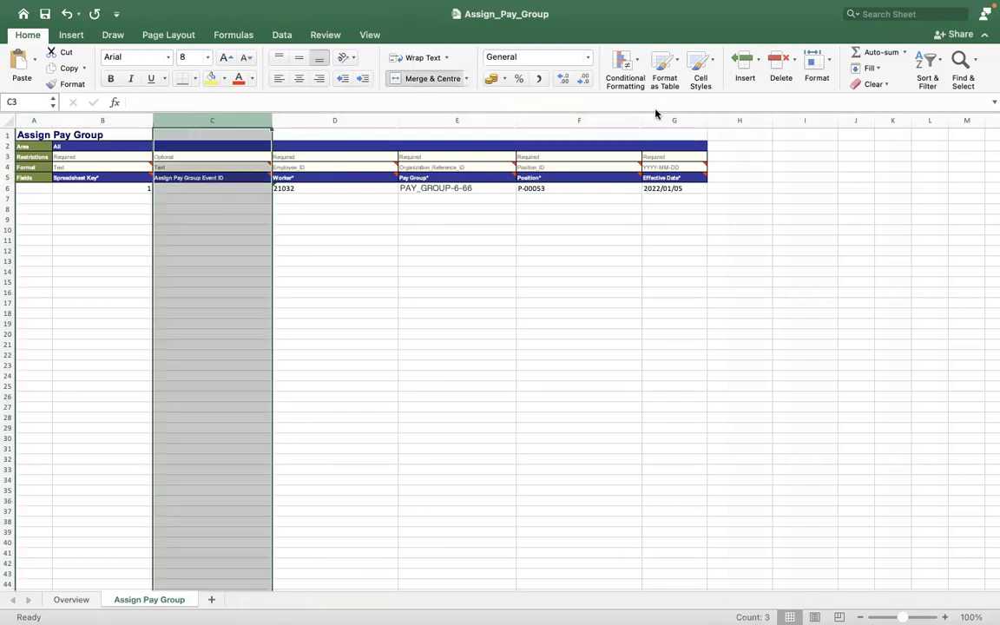
left_click(597, 123)
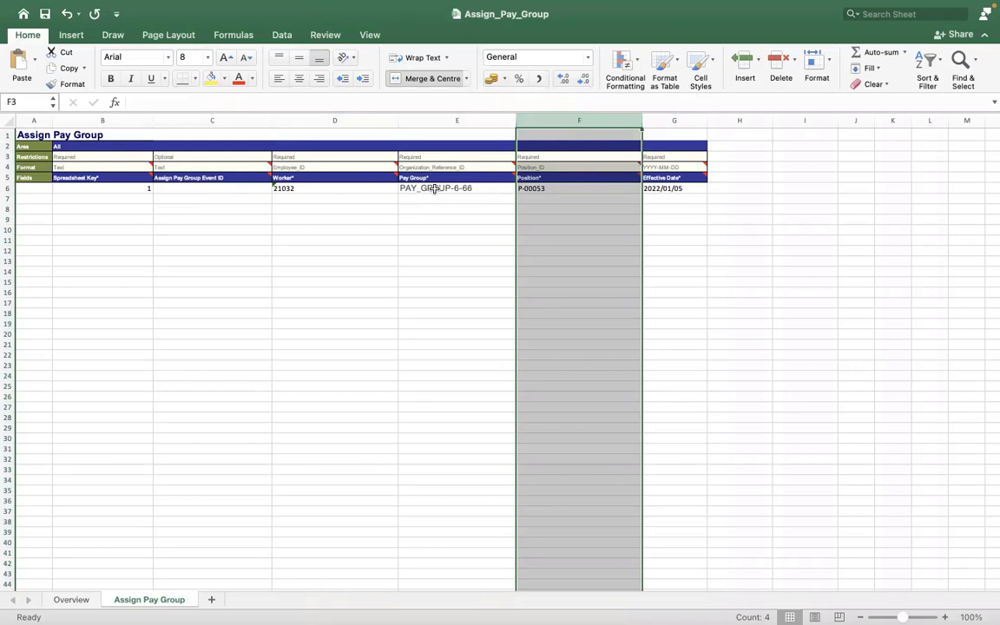
left_click(534, 188)
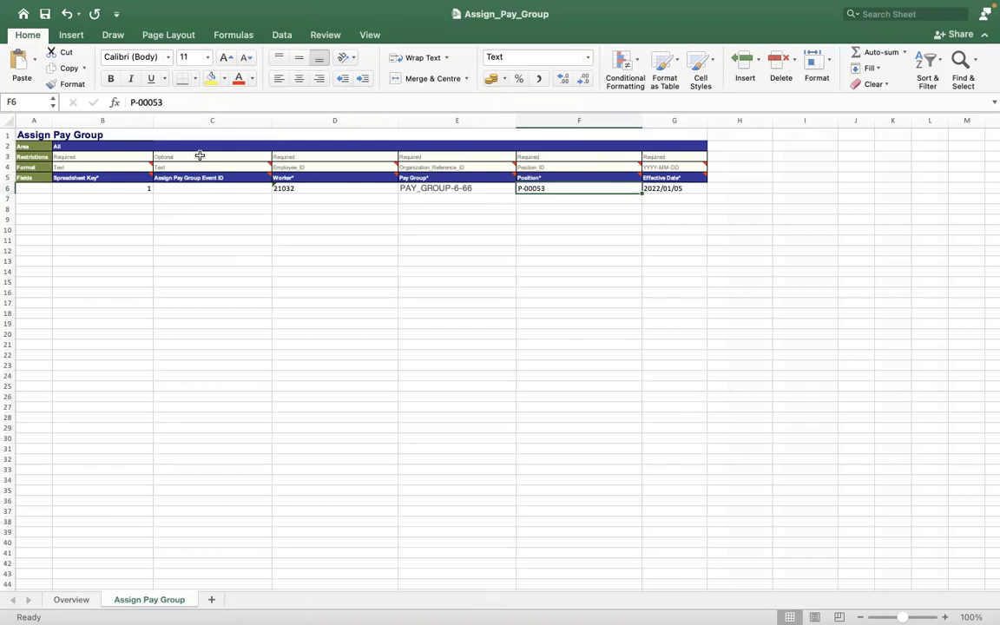
left_click(209, 146)
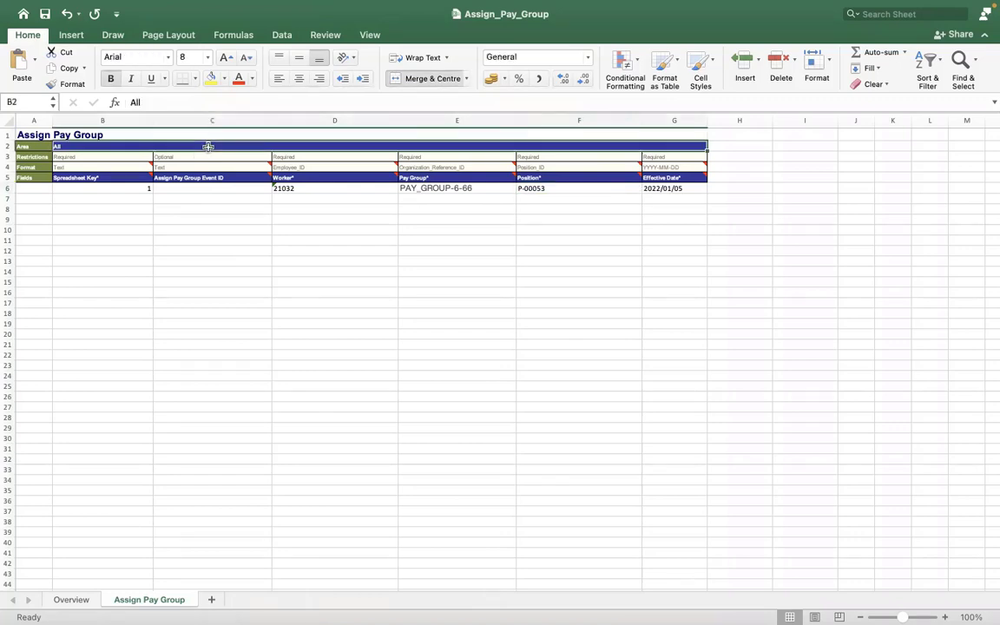
left_click(227, 353)
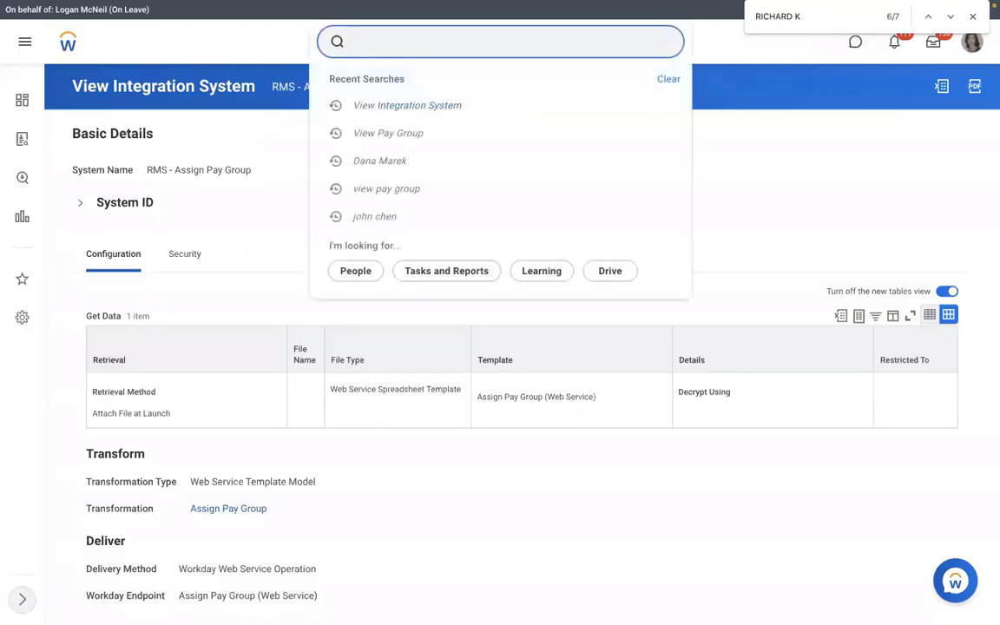
Step: Switch to Workday, search for the View Integration System task and open the RMS - Assign Pay Group integration system
type("VIEW INT SYS")
left_click(333, 174)
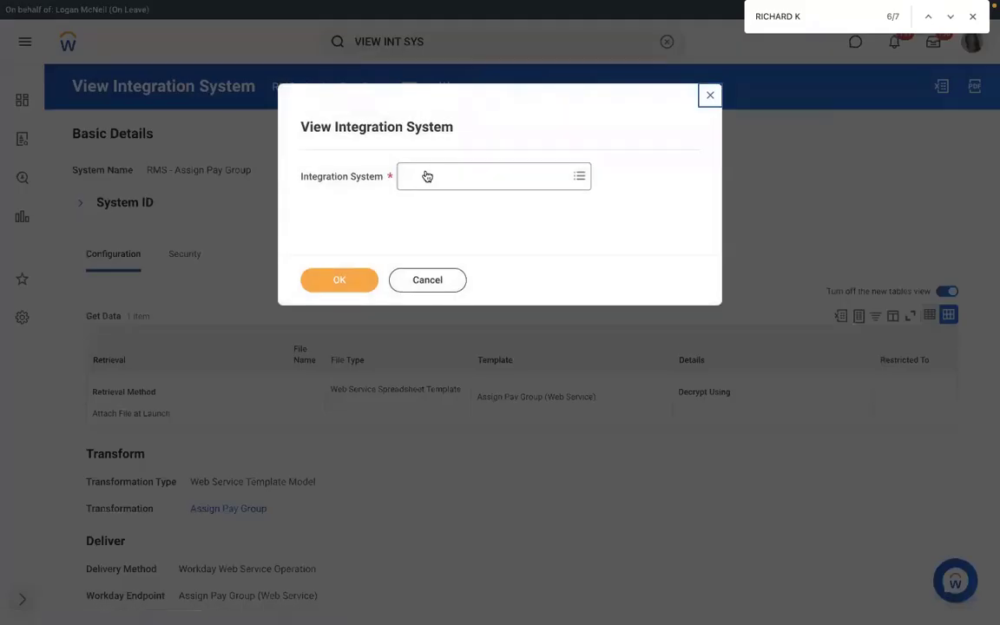
left_click(426, 174)
type("RMS")
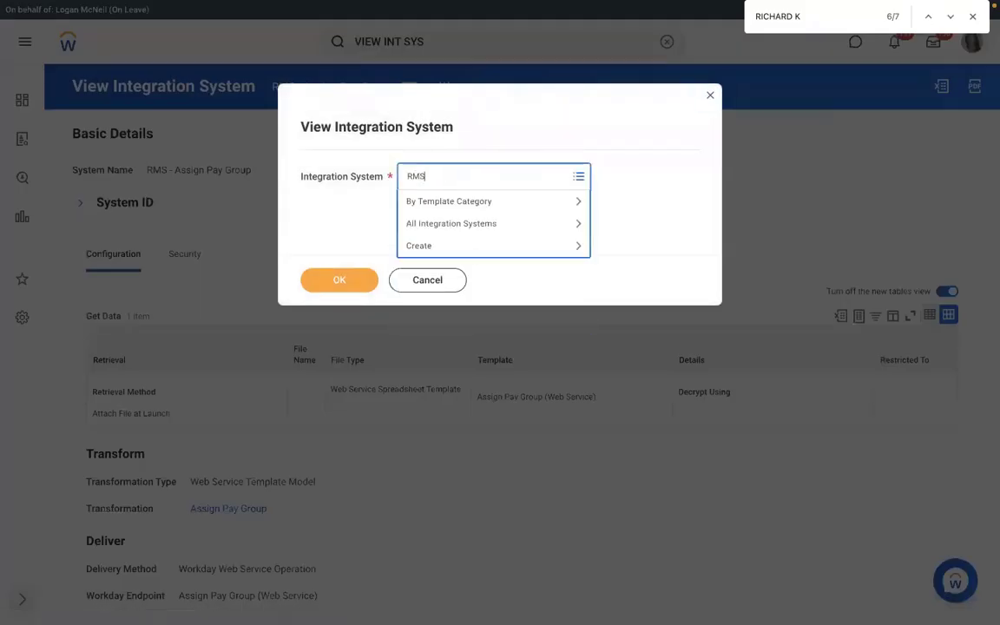
key("Return")
left_click(338, 288)
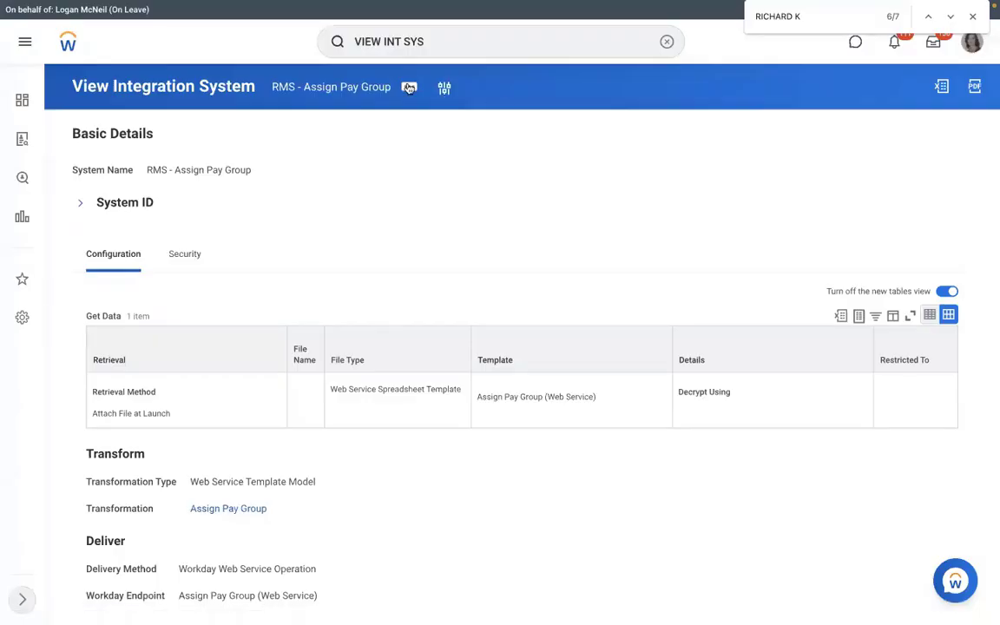
Step: Start the Launch / Schedule Integration action for RMS - Assign Pay Group with the Run Now frequency
left_click(409, 87)
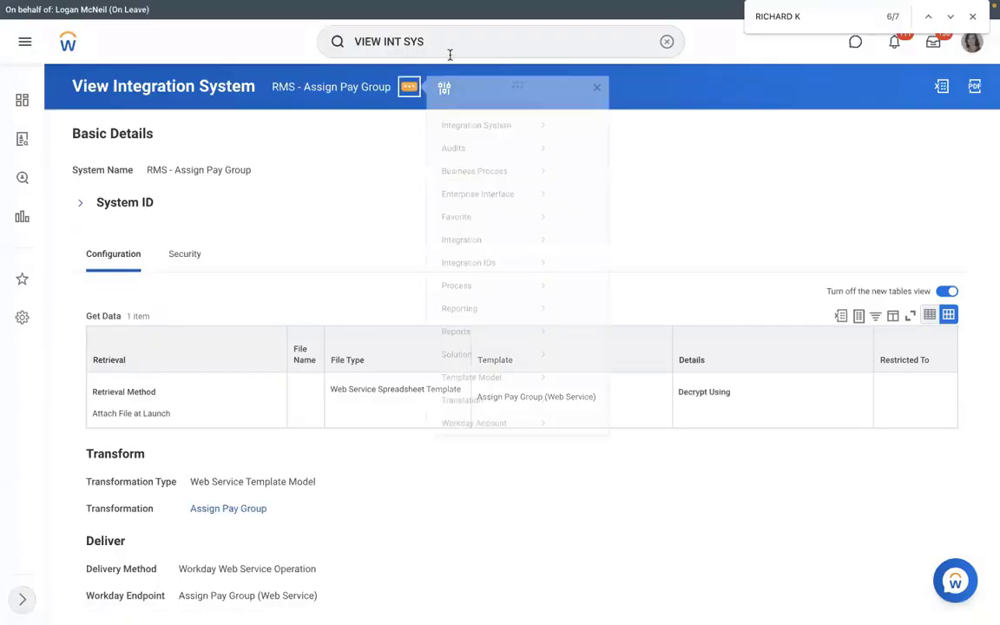
mouse_move(464, 254)
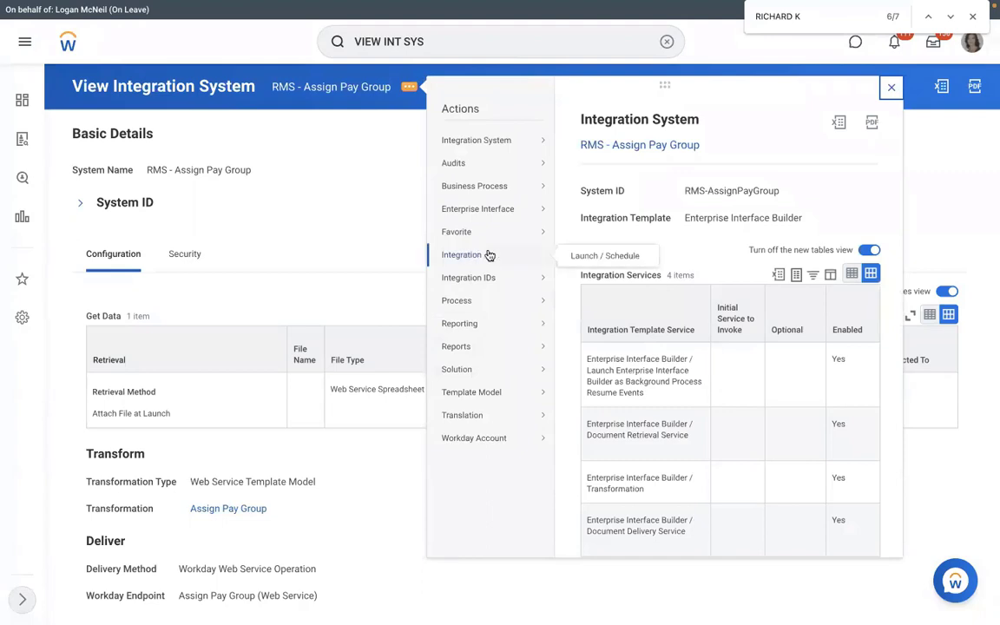
left_click(585, 261)
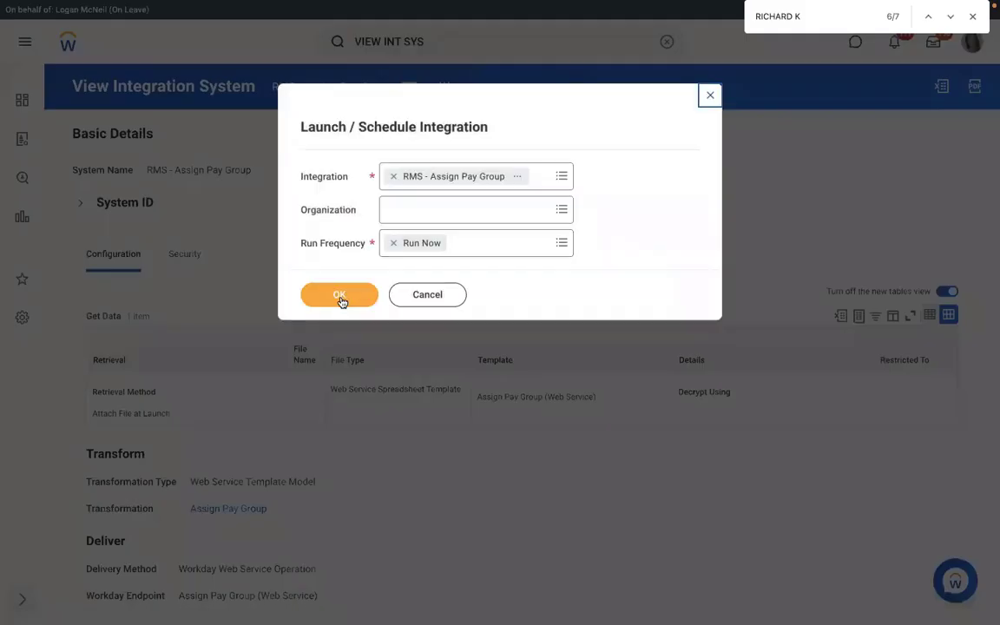
left_click(340, 299)
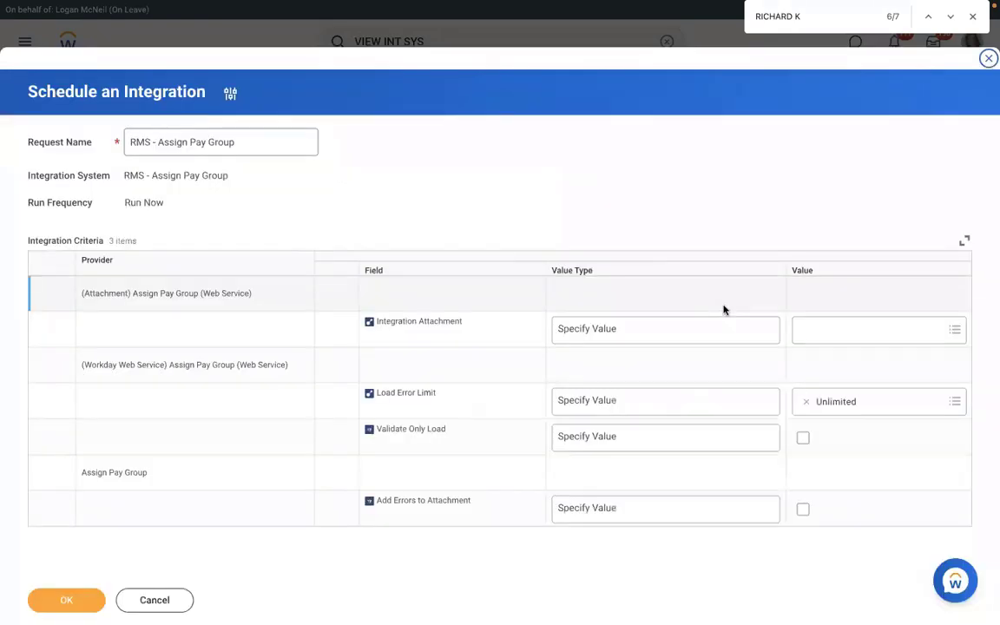
Step: Create an integration attachment from Assign_Pay_Group.xlsx for the Integration Attachment value
left_click(841, 328)
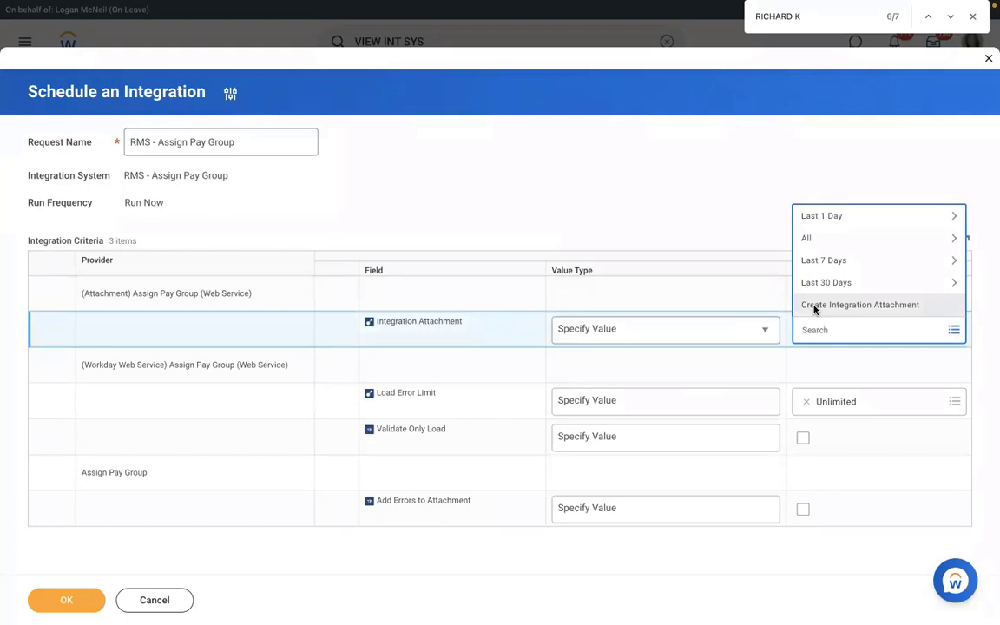
left_click(812, 305)
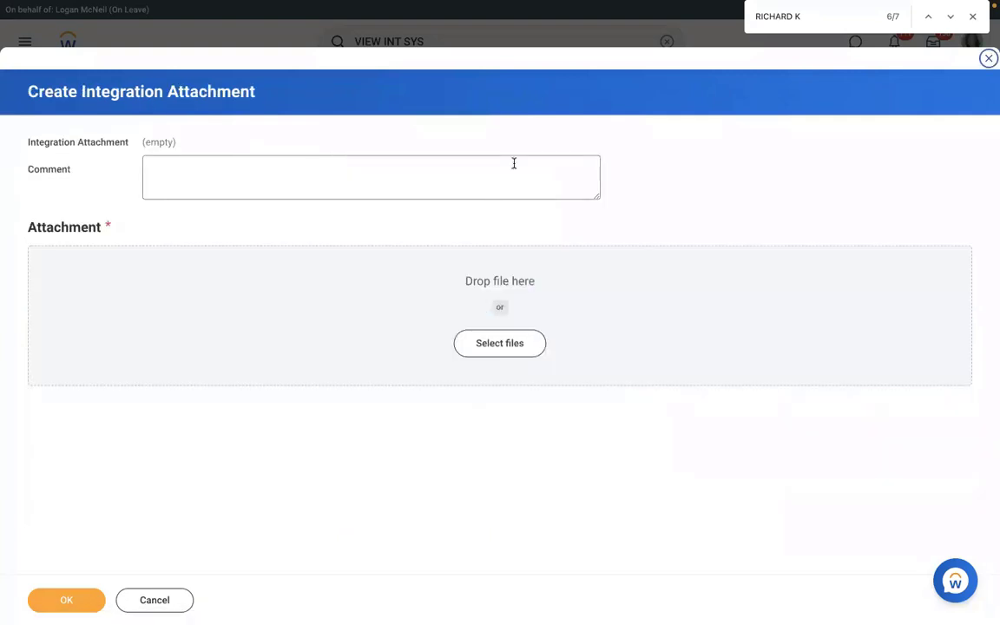
left_click(482, 344)
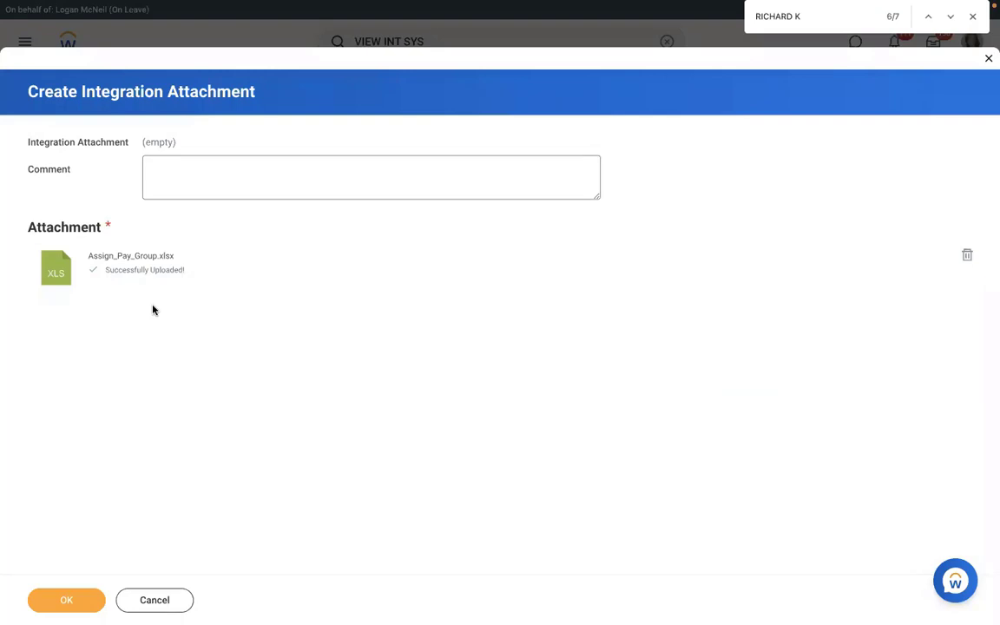
left_click(62, 598)
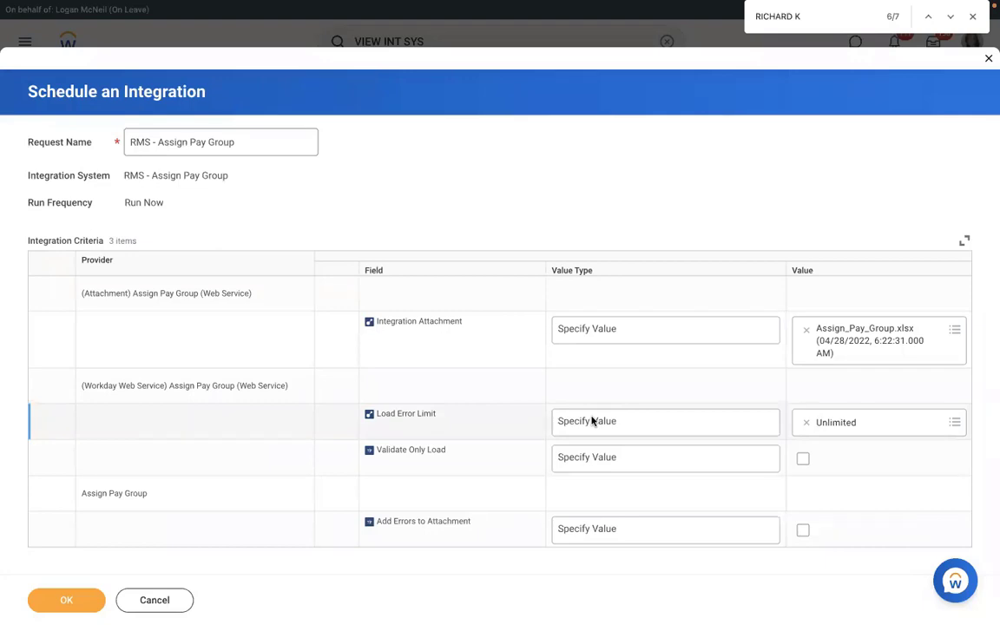
Step: Try Load Error Limit values of 10 and 1 with the Specify Value type, and restore the limit to Unlimited
left_click(618, 424)
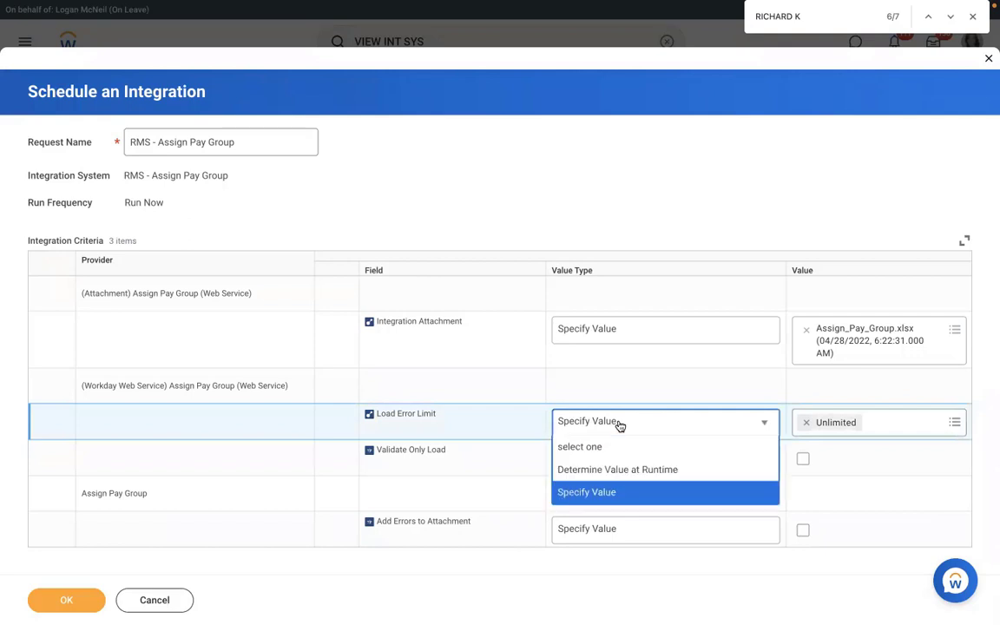
left_click(583, 499)
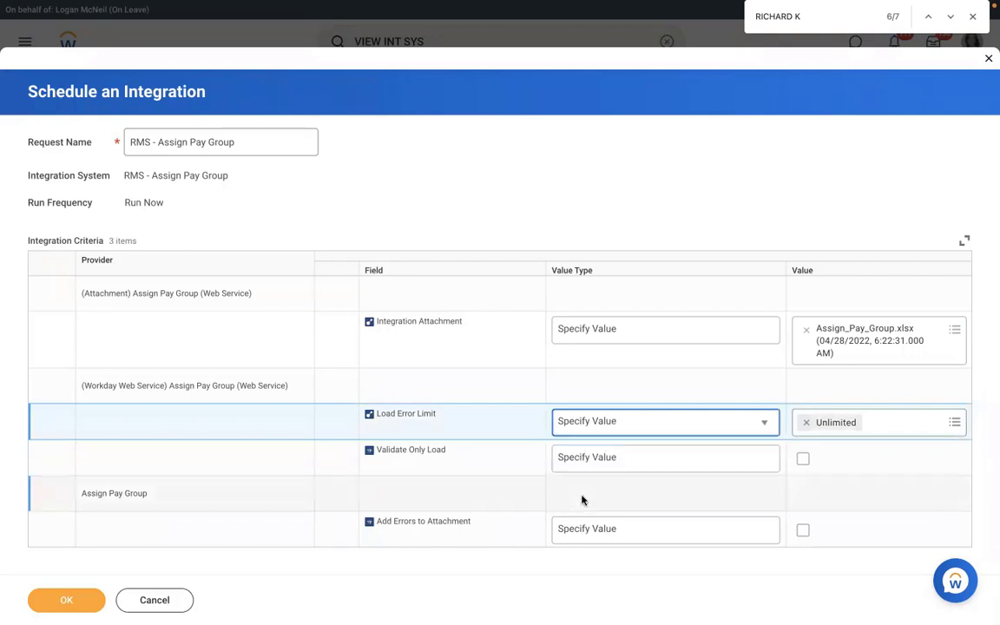
left_click(804, 422)
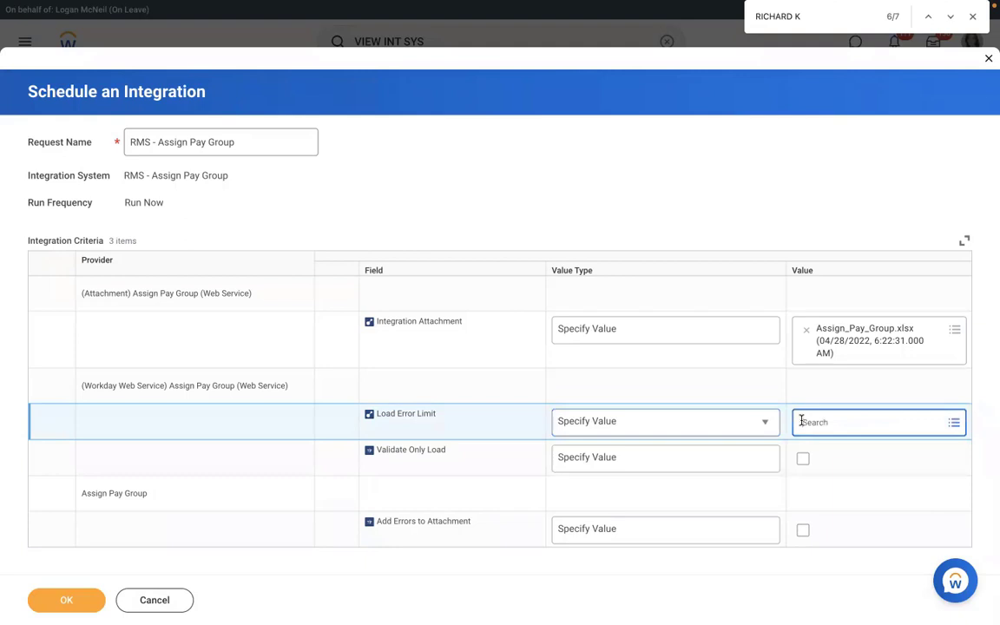
left_click(832, 421)
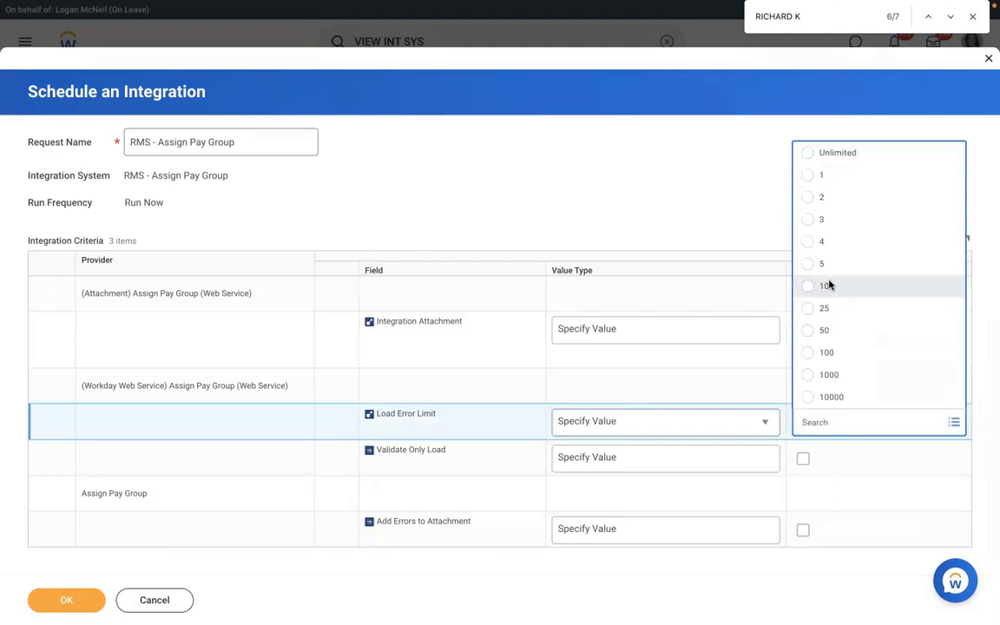
left_click(829, 285)
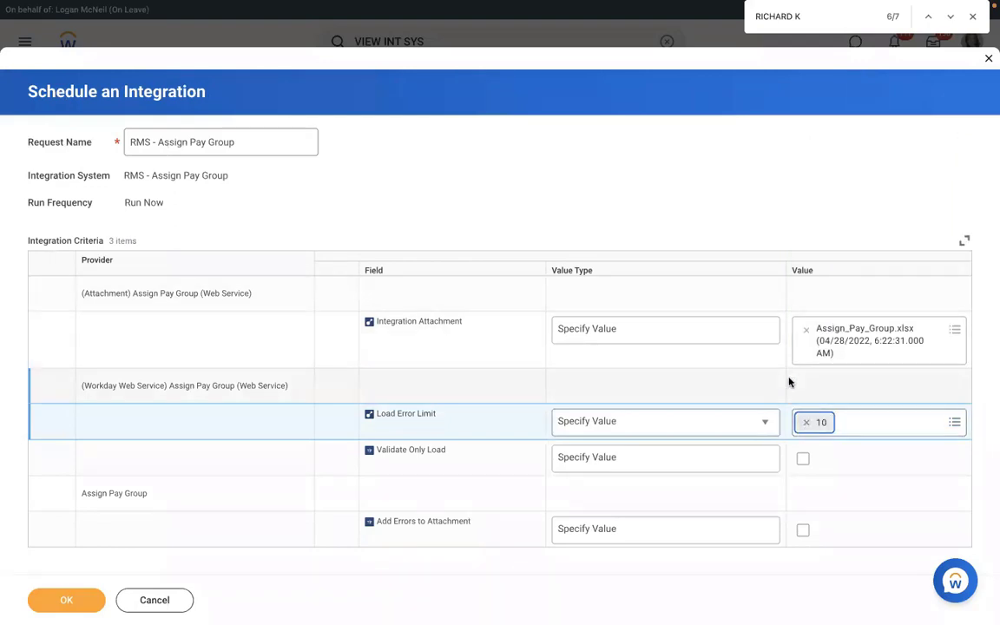
left_click(803, 422)
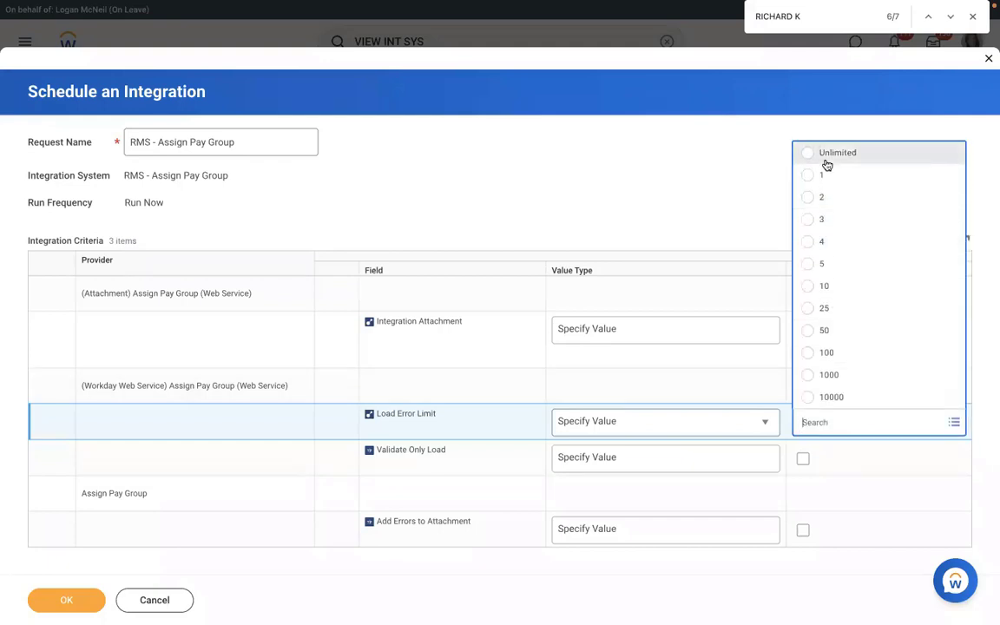
left_click(832, 178)
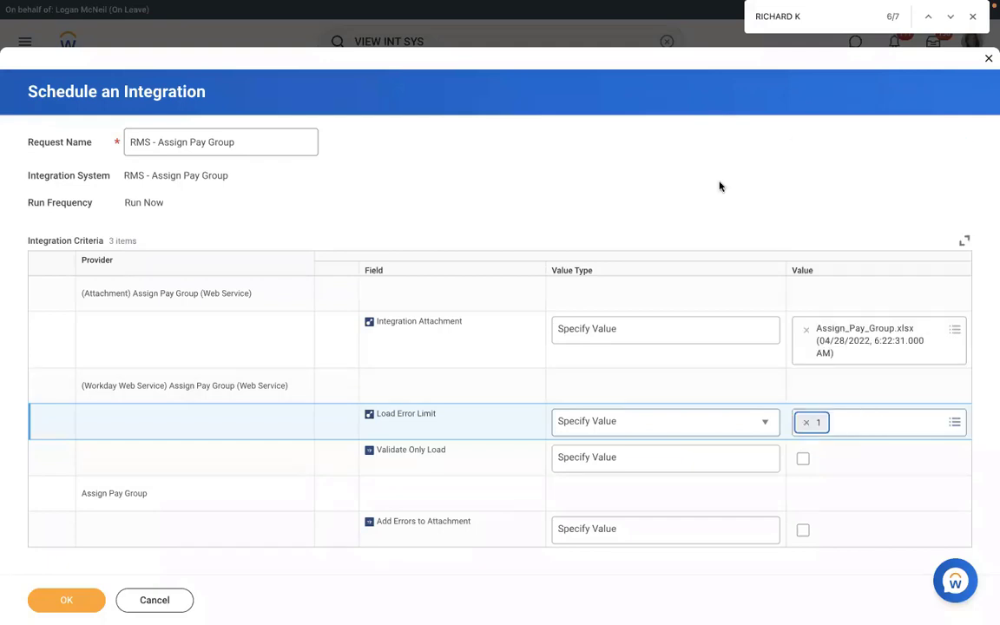
left_click(806, 422)
left_click(807, 423)
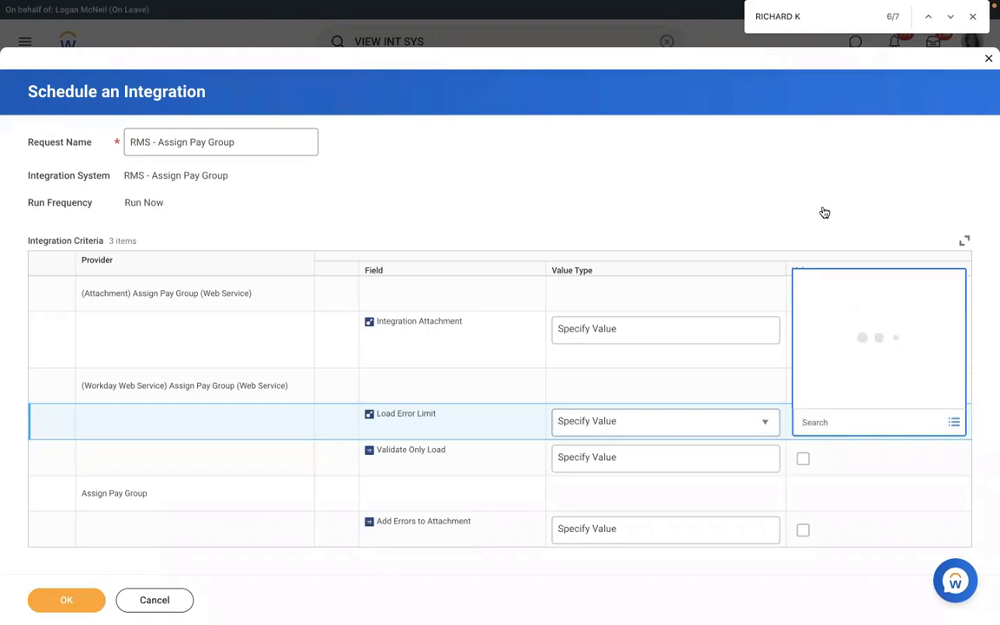
left_click(798, 154)
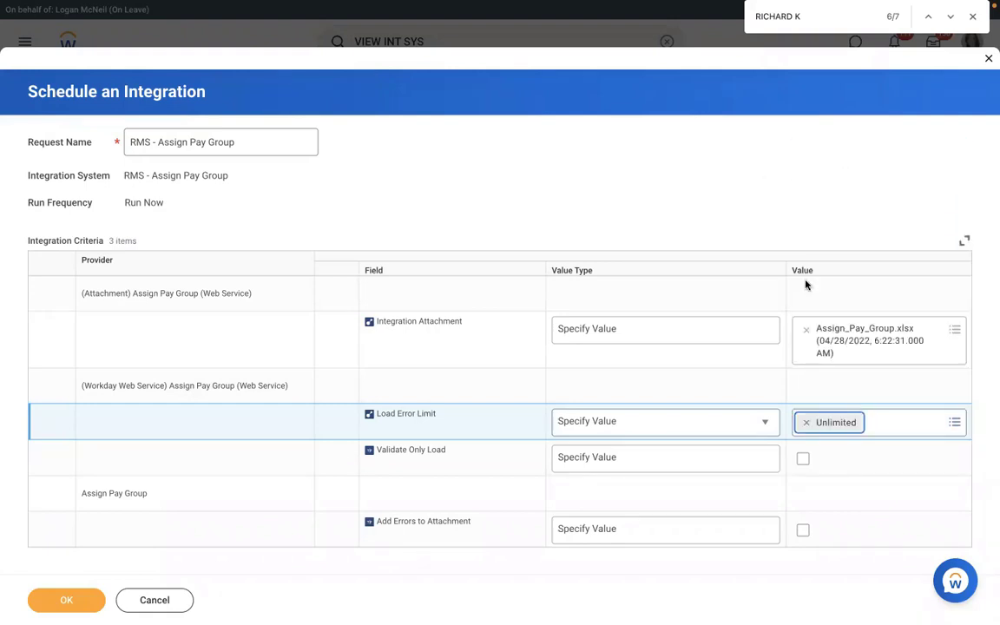
Step: Enable Validate Only Load for the integration run, keeping its value type as Specify Value
left_click(658, 459)
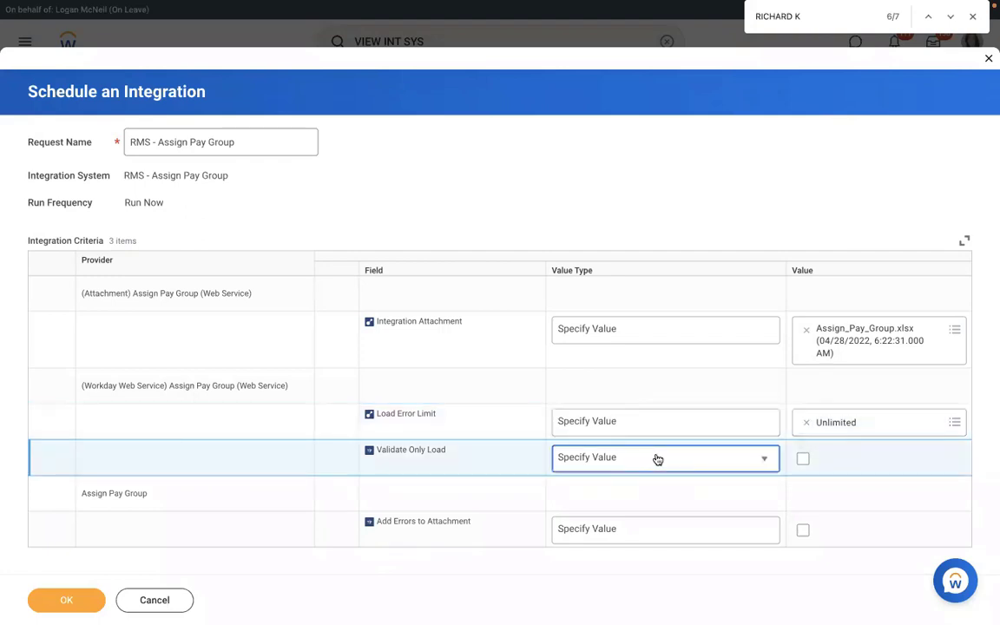
left_click(658, 460)
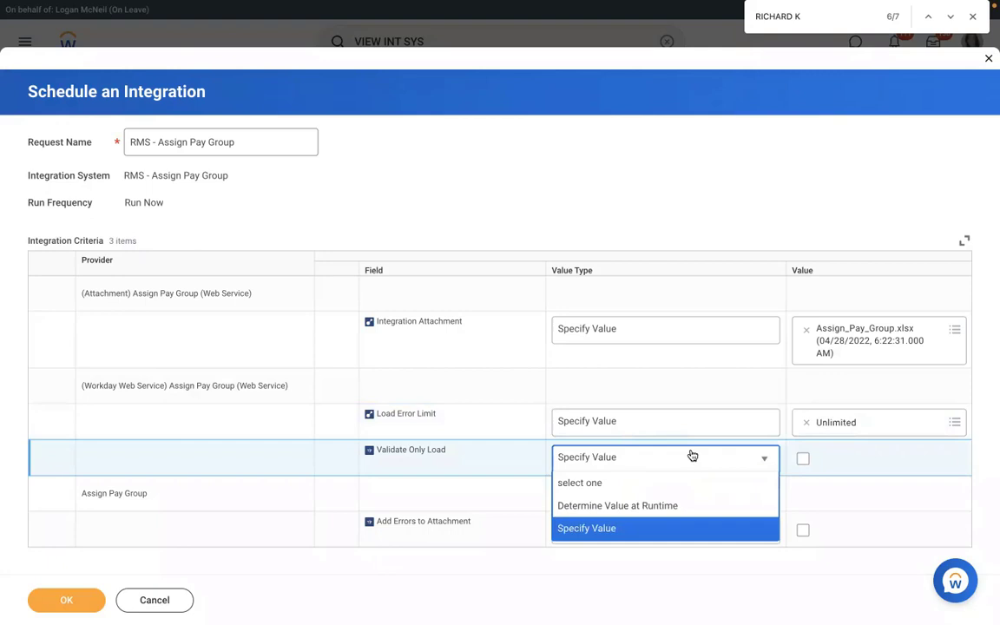
left_click(808, 462)
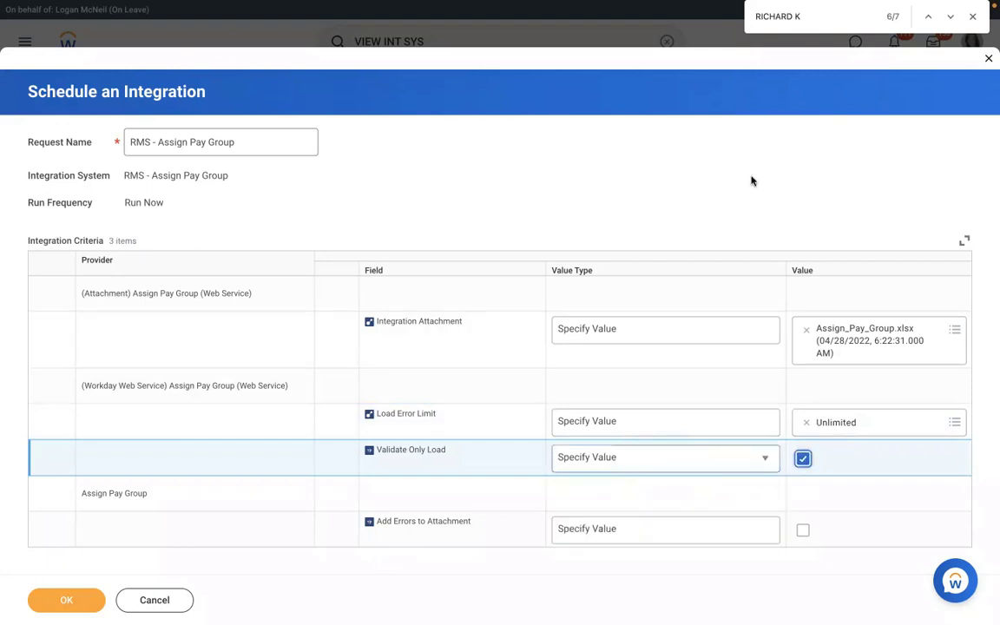
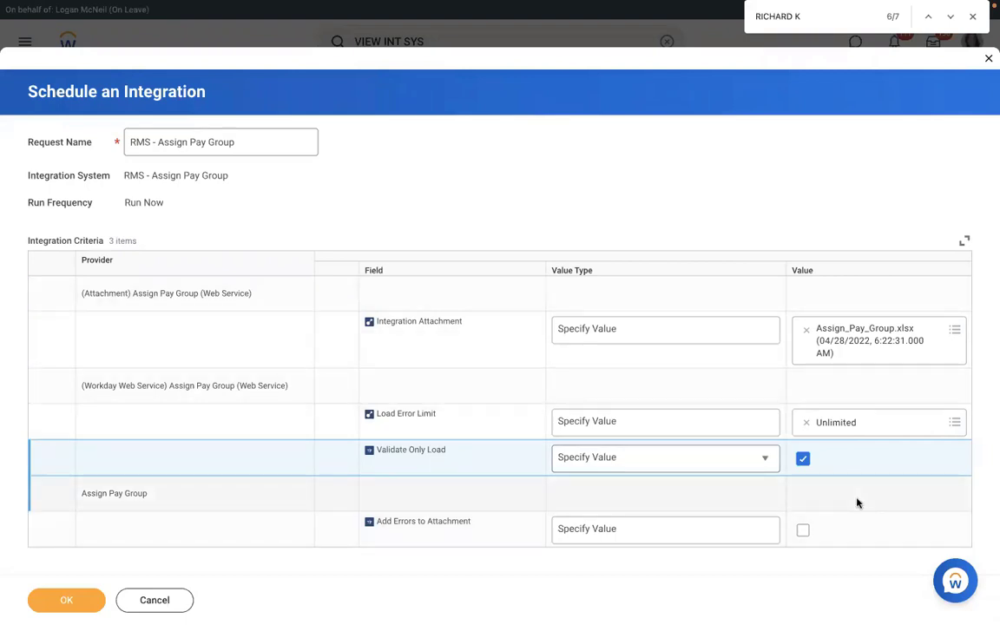
Step: Enable Add Errors to Attachment, launch the RMS - Assign Pay Group integration, and refresh the background process until processing ends
left_click(805, 535)
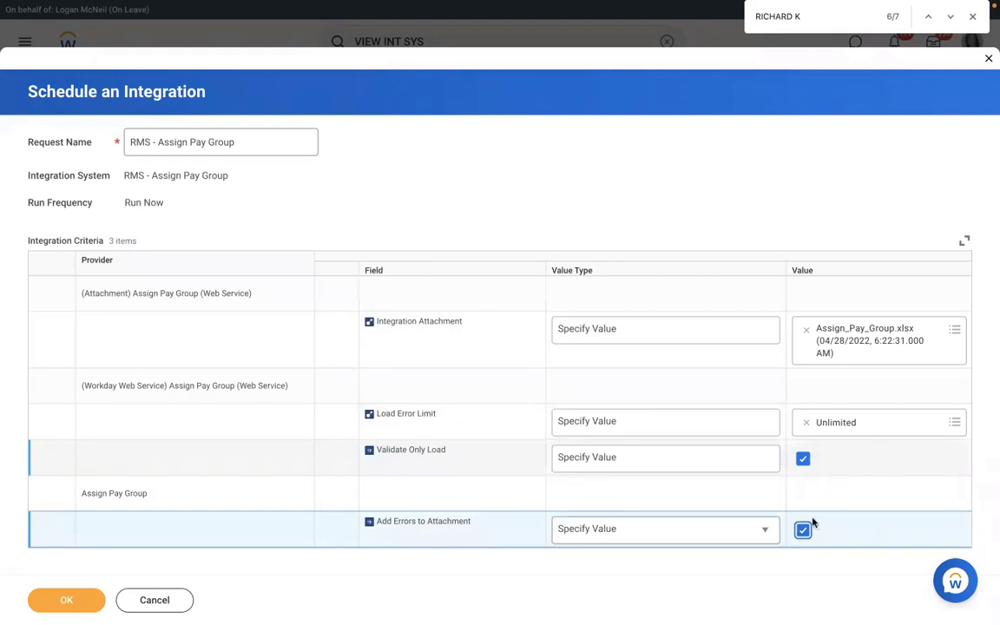
left_click(68, 604)
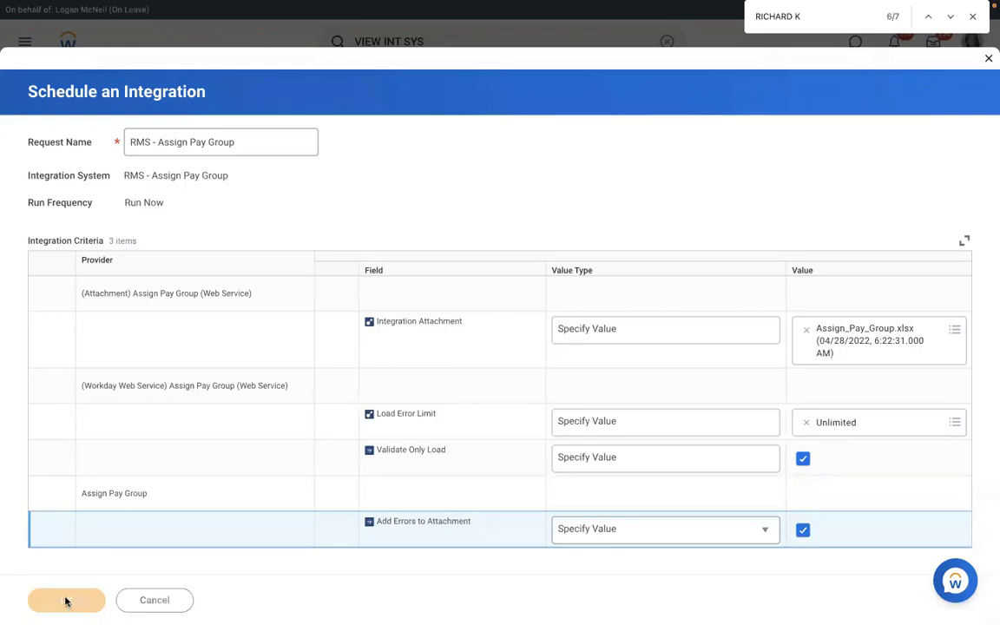
left_click(118, 290)
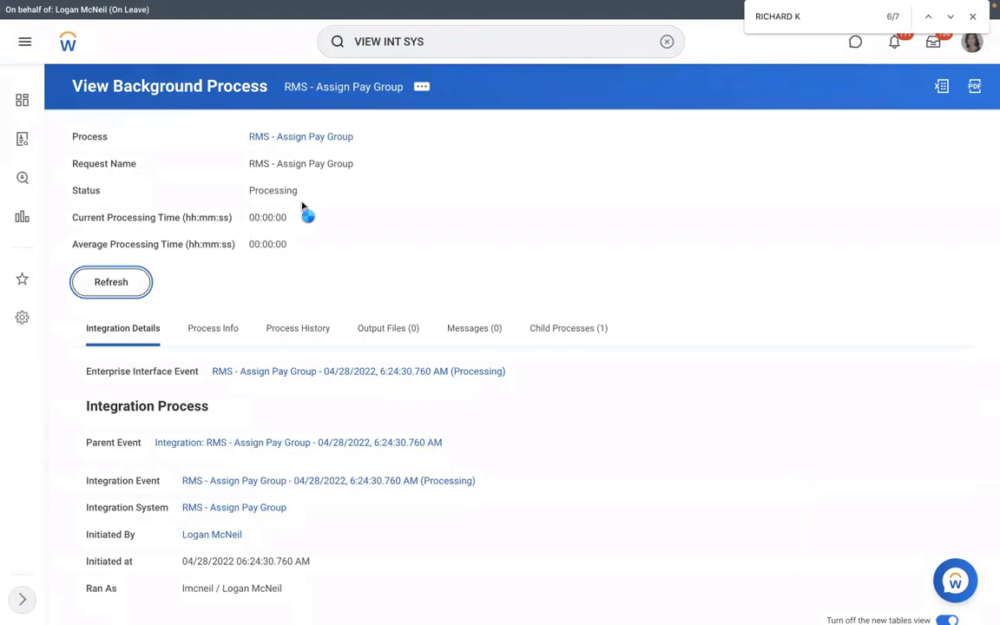
left_click(106, 282)
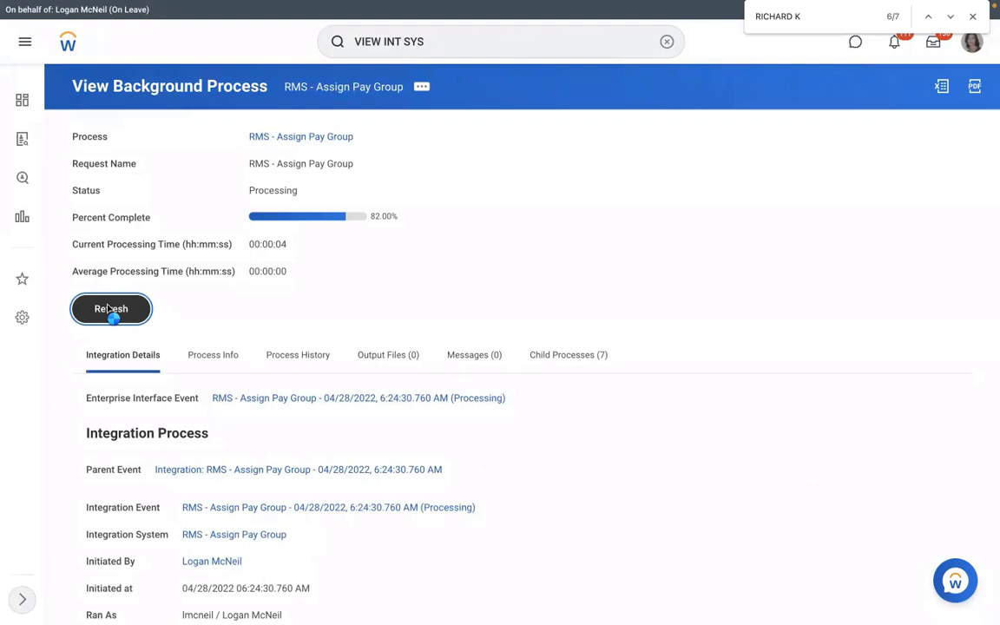
left_click(111, 311)
left_click(113, 312)
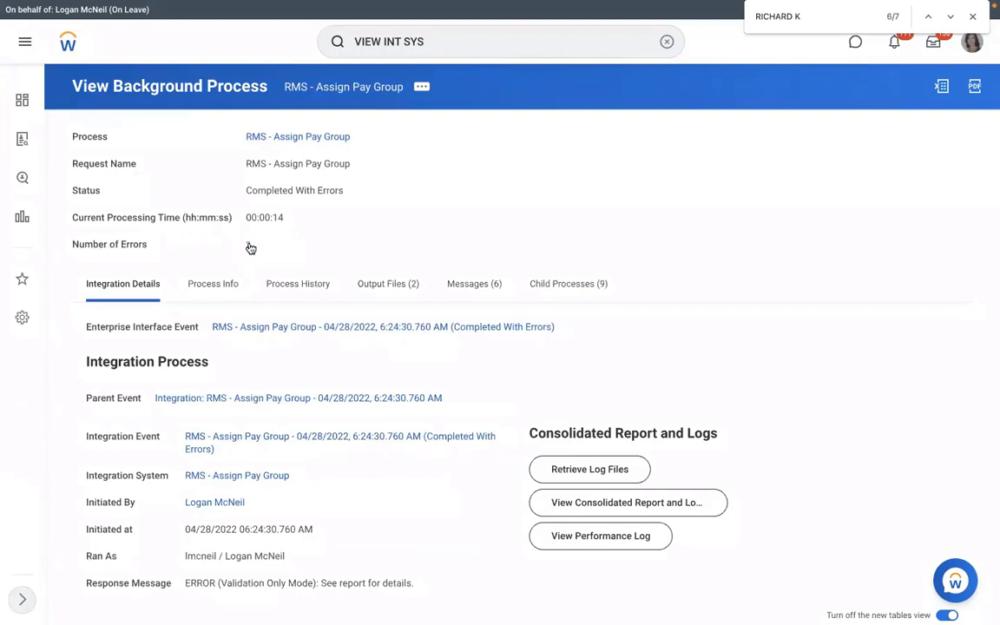
Step: Review the run's error list and the error message in the FailureReport.html output file, and close the error list
left_click(250, 247)
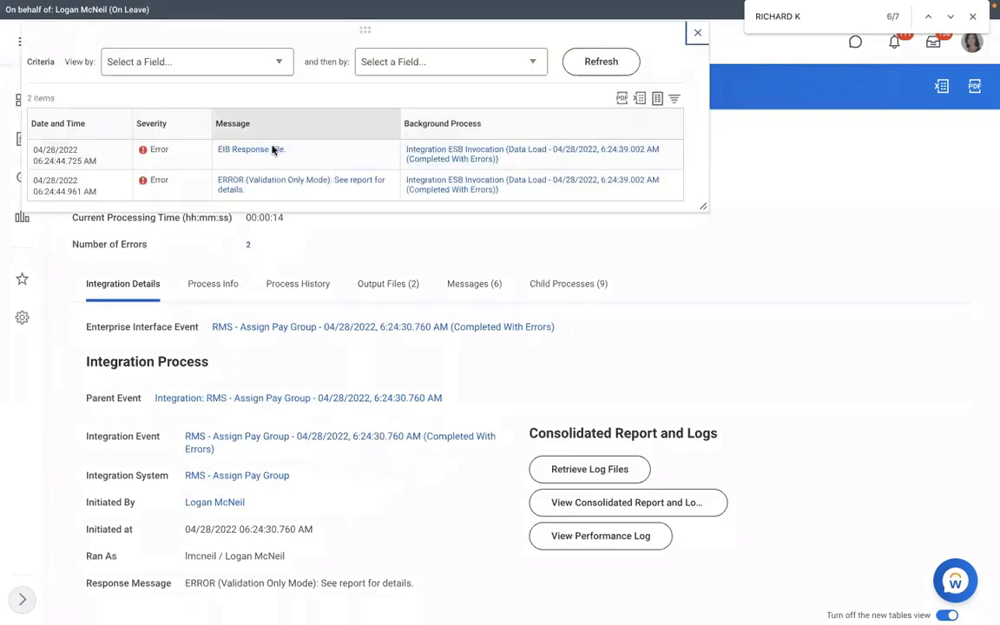
left_click(390, 285)
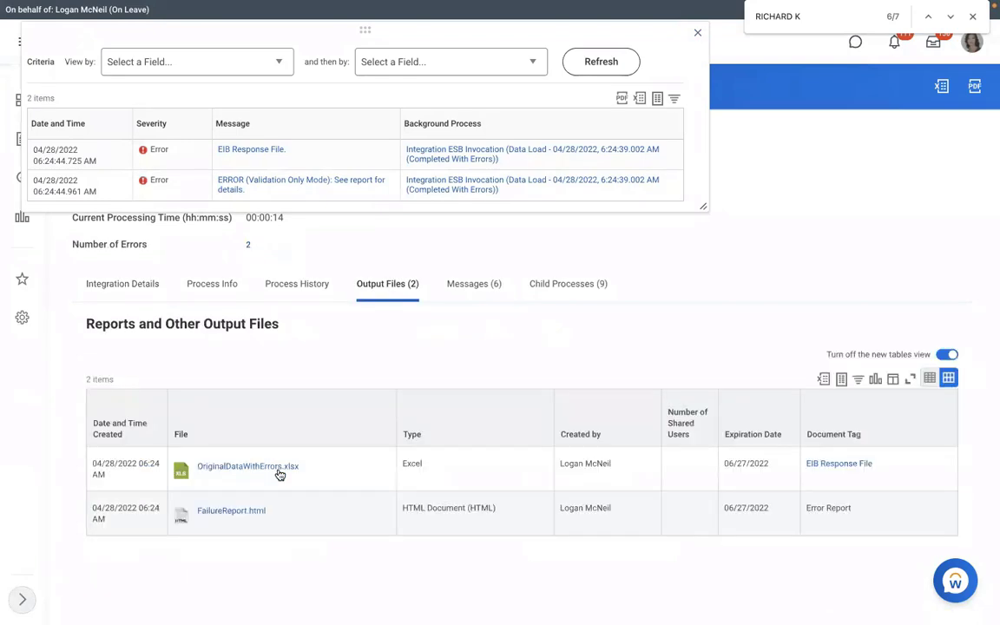
left_click(230, 511)
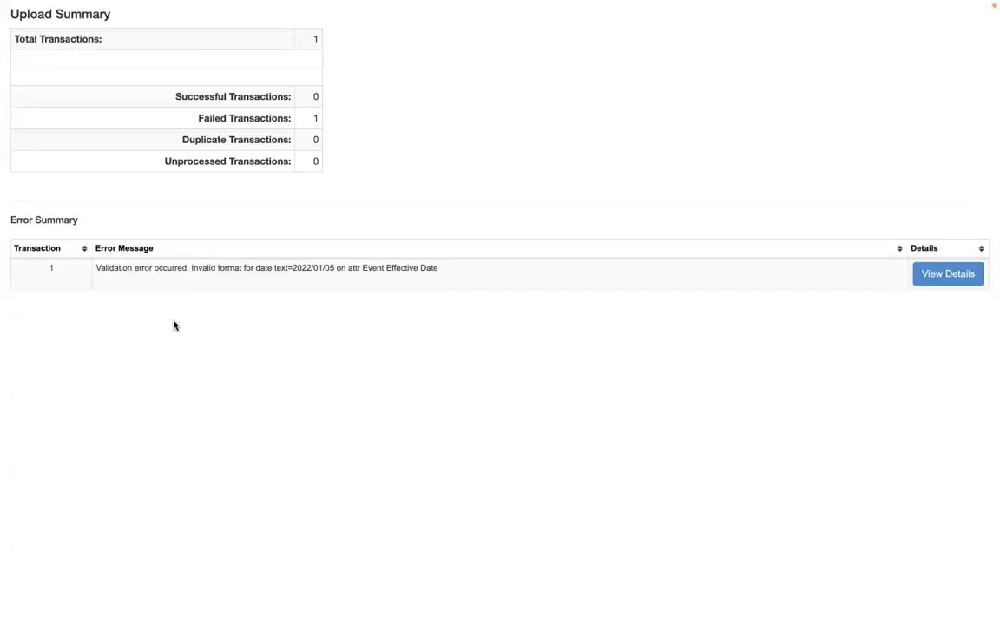
double_click(331, 271)
left_click_drag(346, 273, 345, 274)
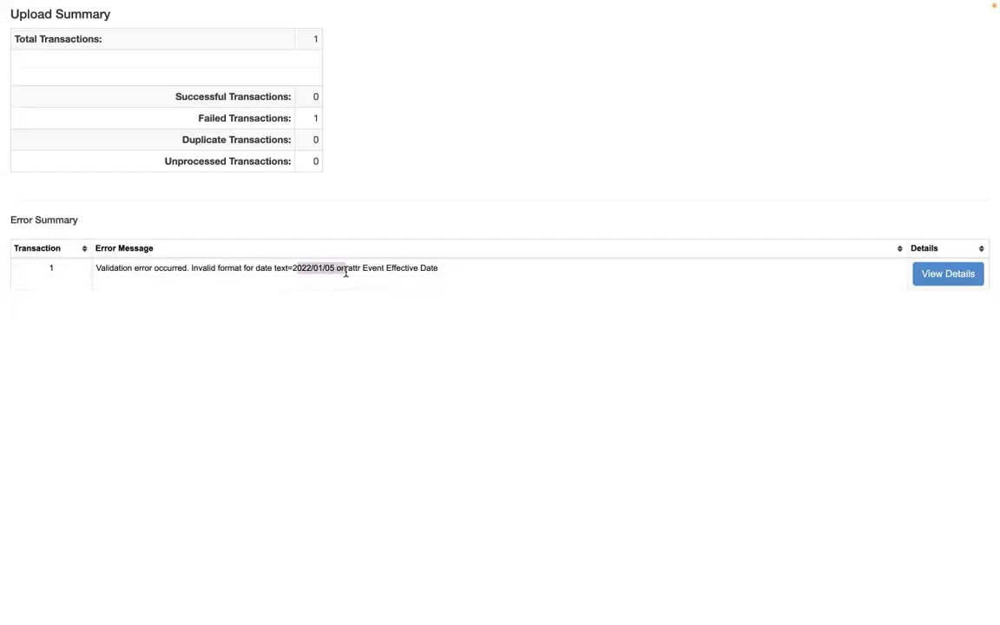
left_click_drag(212, 272, 343, 277)
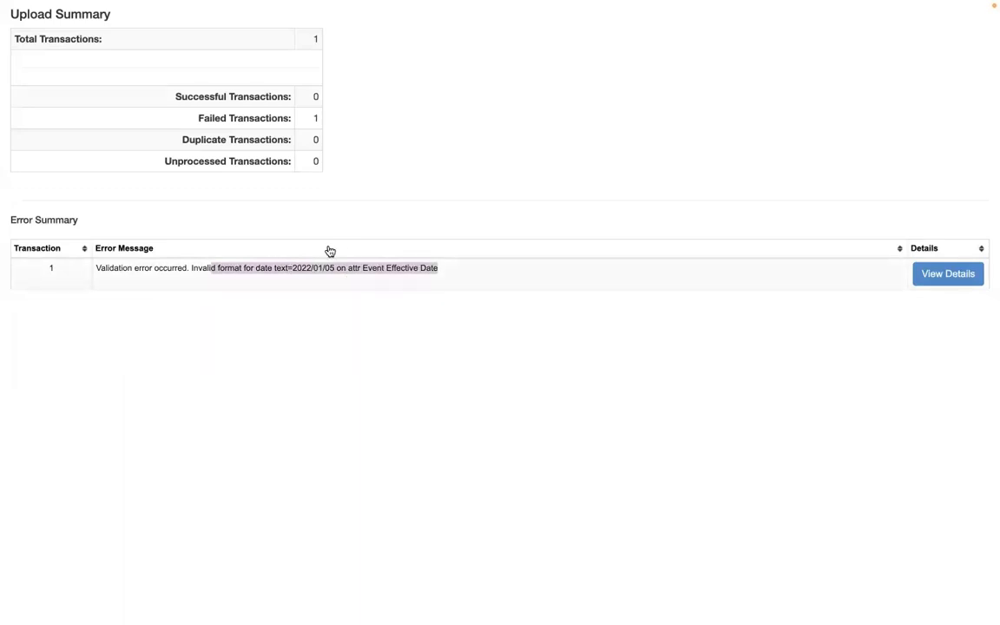
scroll(330, 251, "left", 3)
left_click(311, 44)
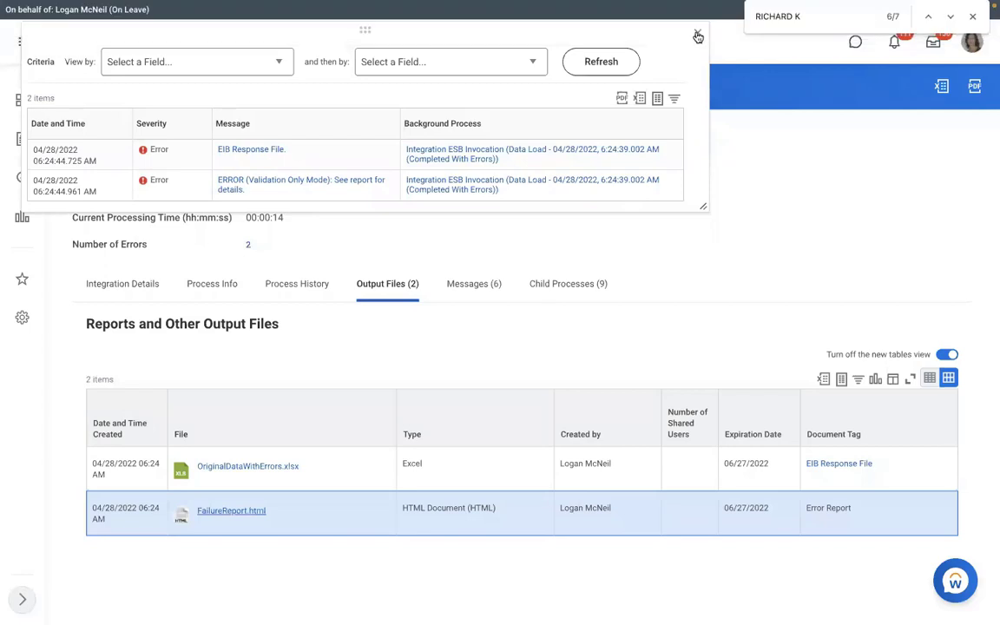
left_click(699, 36)
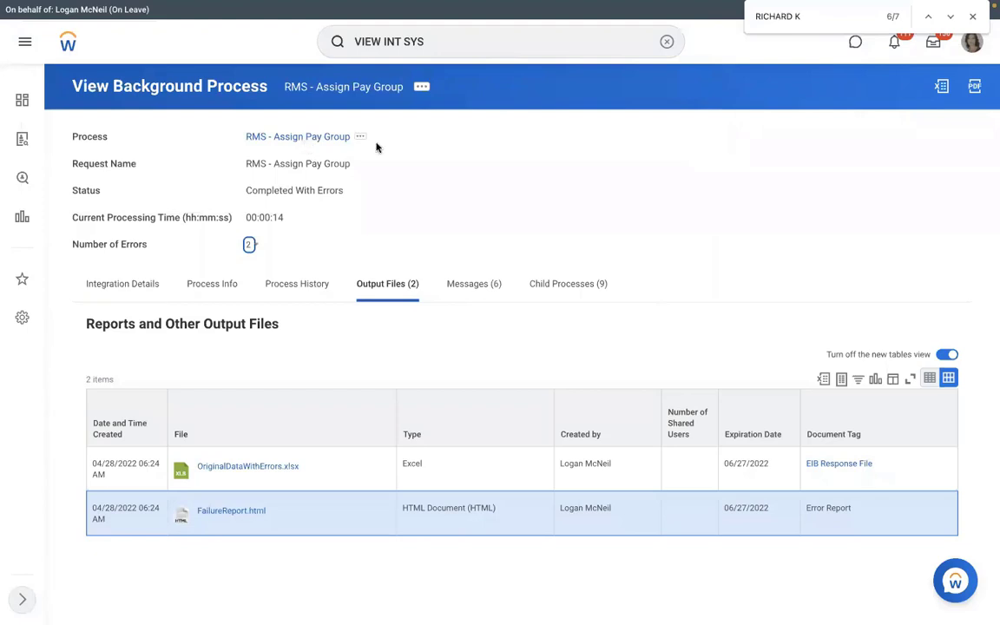
Step: Relaunch RMS - Assign Pay Group with the Run Now frequency and create an integration attachment from Assign_Pay_Group.xlsx
left_click(123, 279)
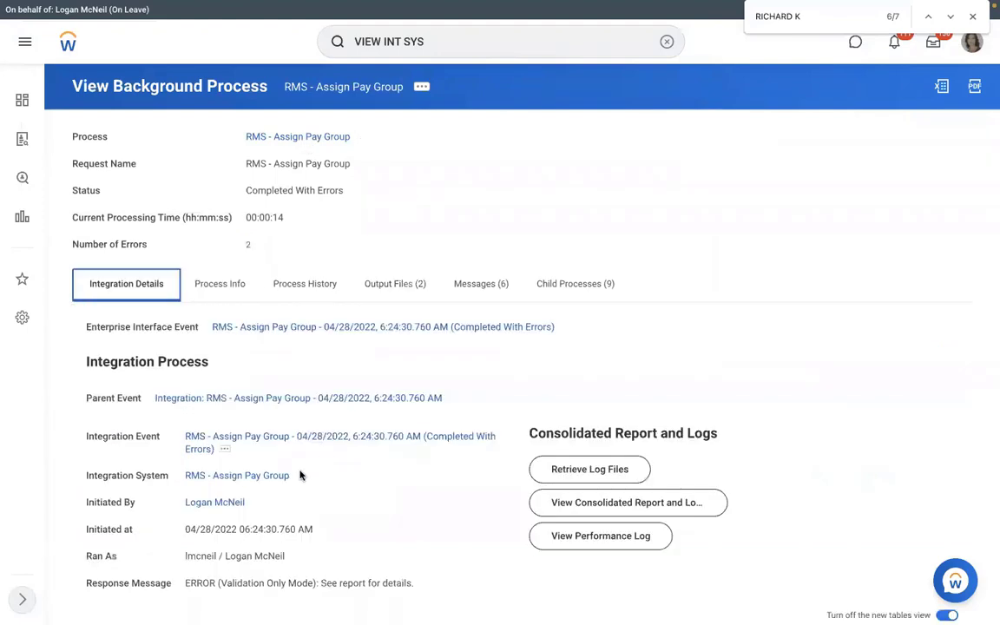
left_click(299, 476)
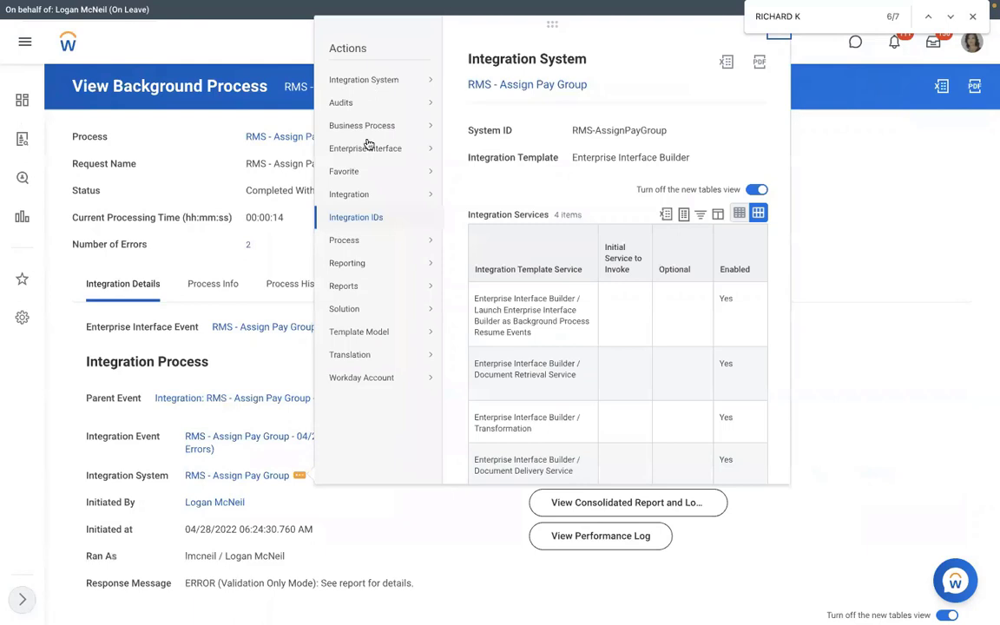
mouse_move(354, 196)
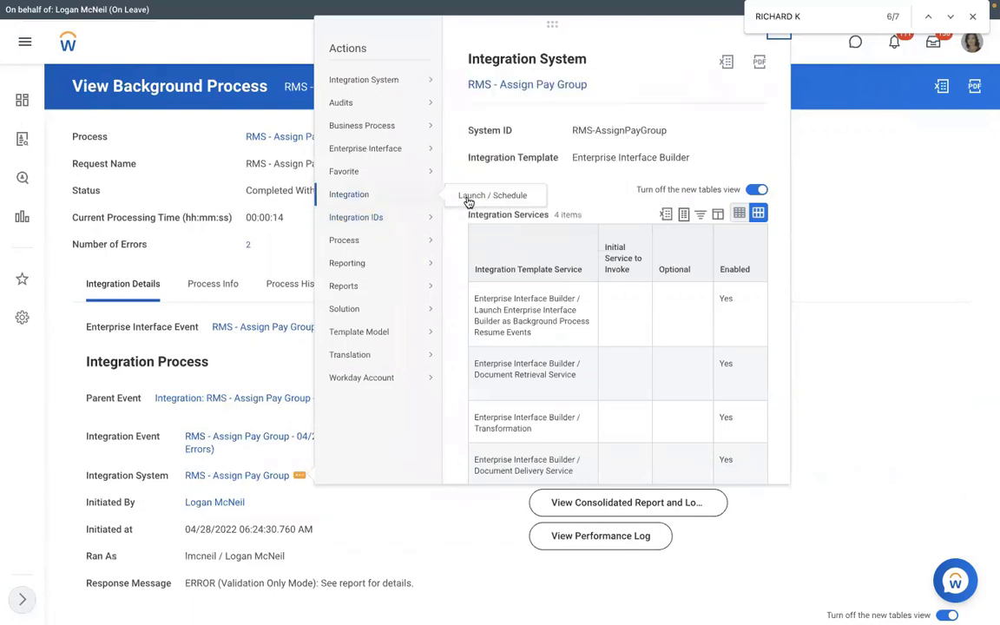
left_click(469, 198)
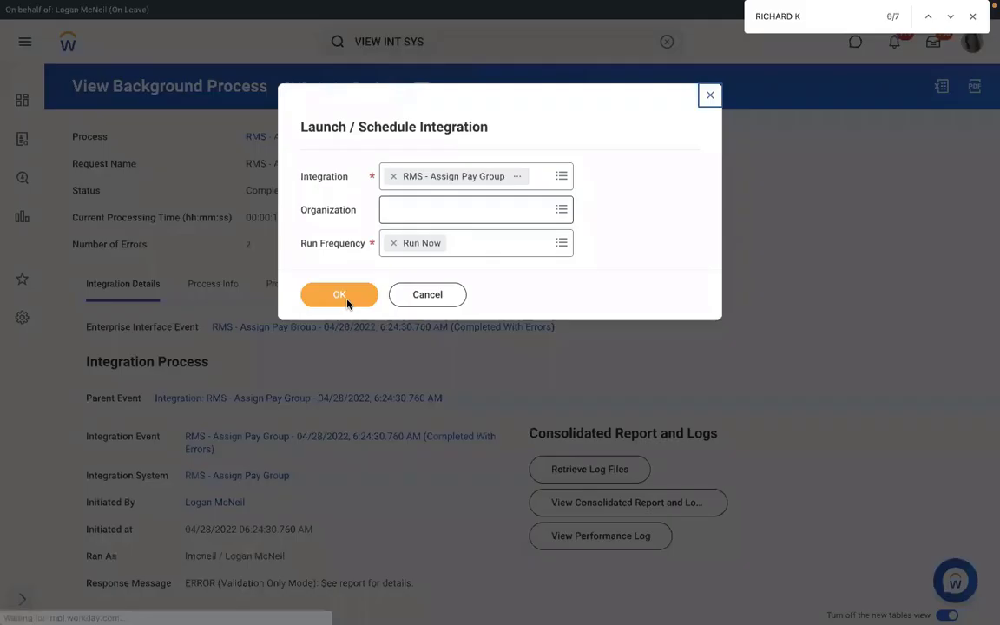
left_click(341, 296)
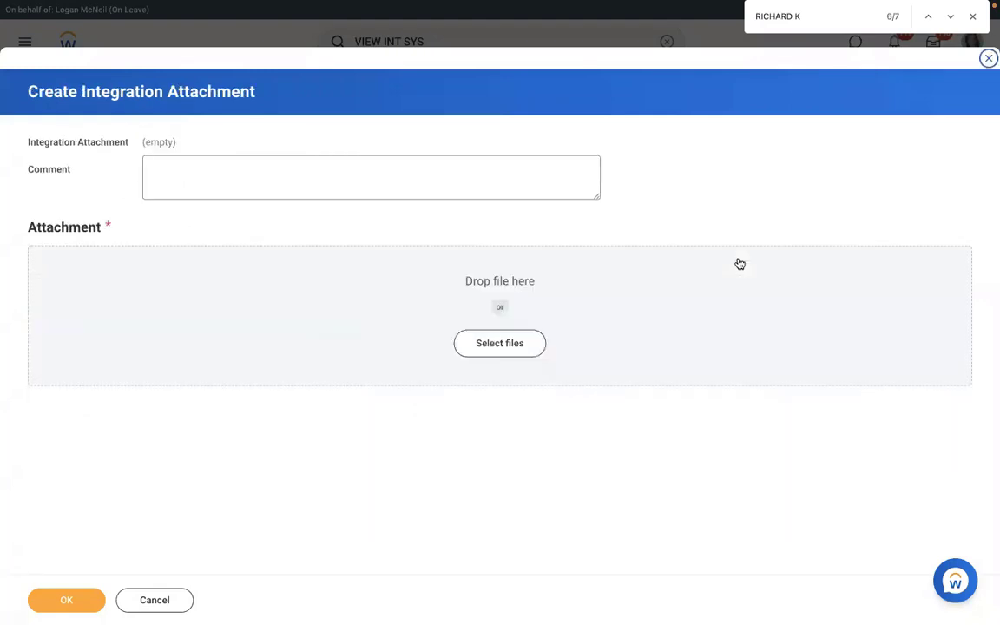
left_click_drag(740, 264, 740, 264)
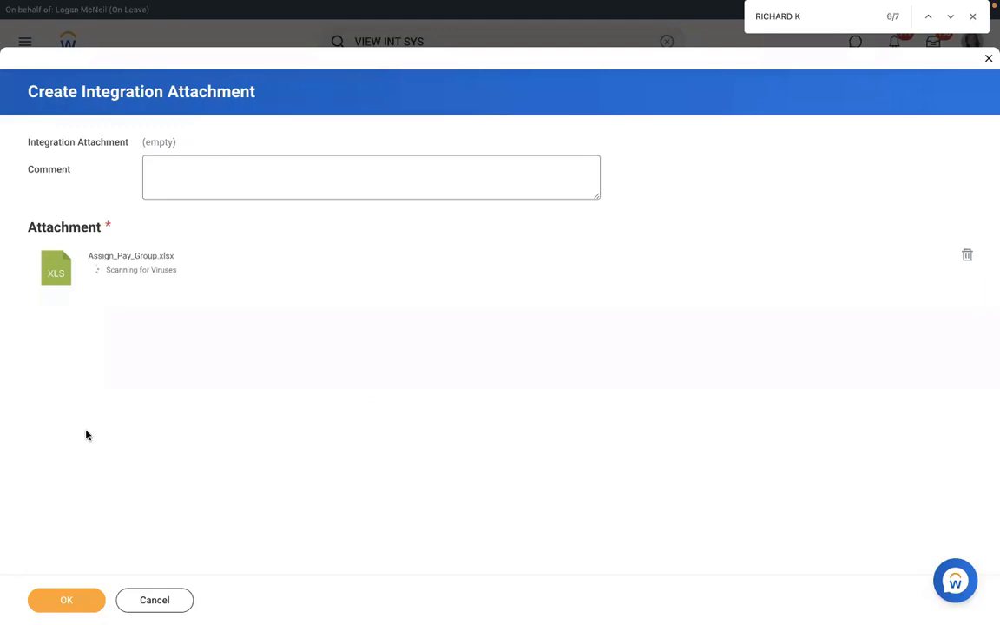
left_click(58, 599)
Step: Enable Validate Only Load, submit the integration run, and refresh the background process until processing ends
left_click(803, 458)
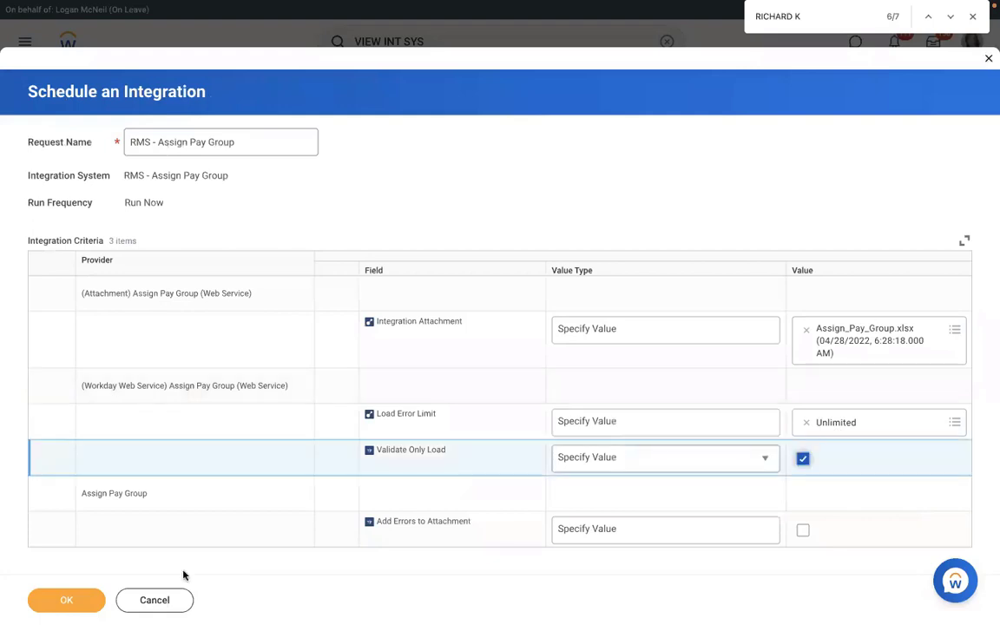
left_click(68, 601)
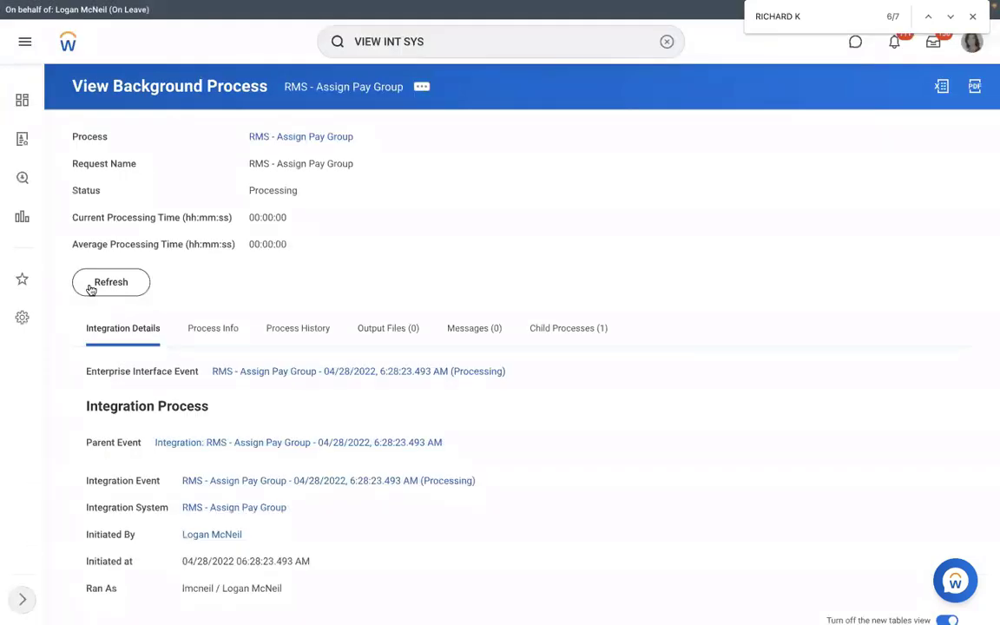
left_click(91, 287)
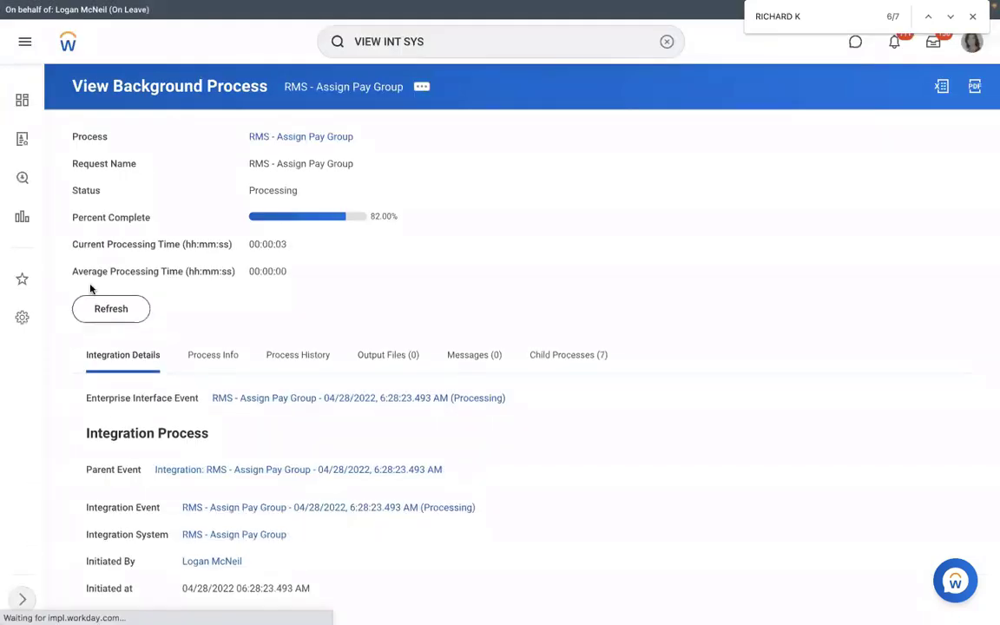
left_click(113, 316)
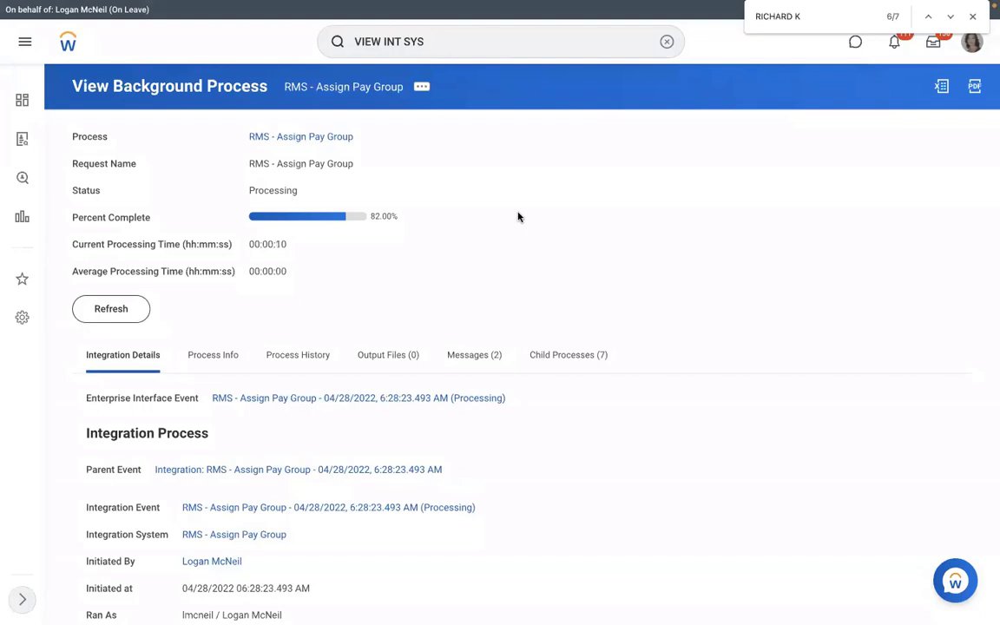
left_click(122, 307)
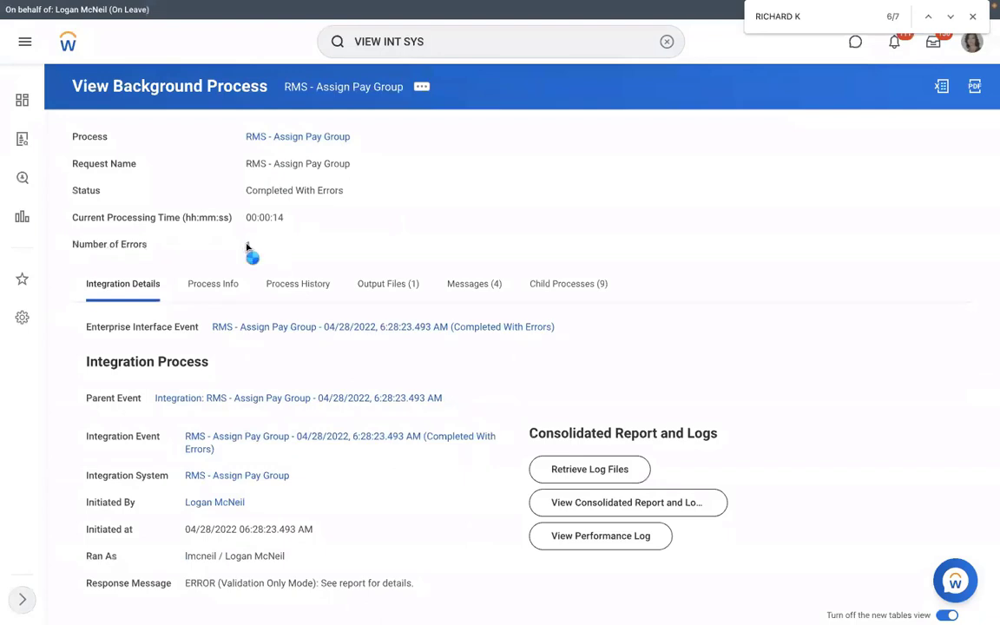
Step: Check the new run's error list and read the Error Summary message in its FailureReport.html output file
left_click(247, 247)
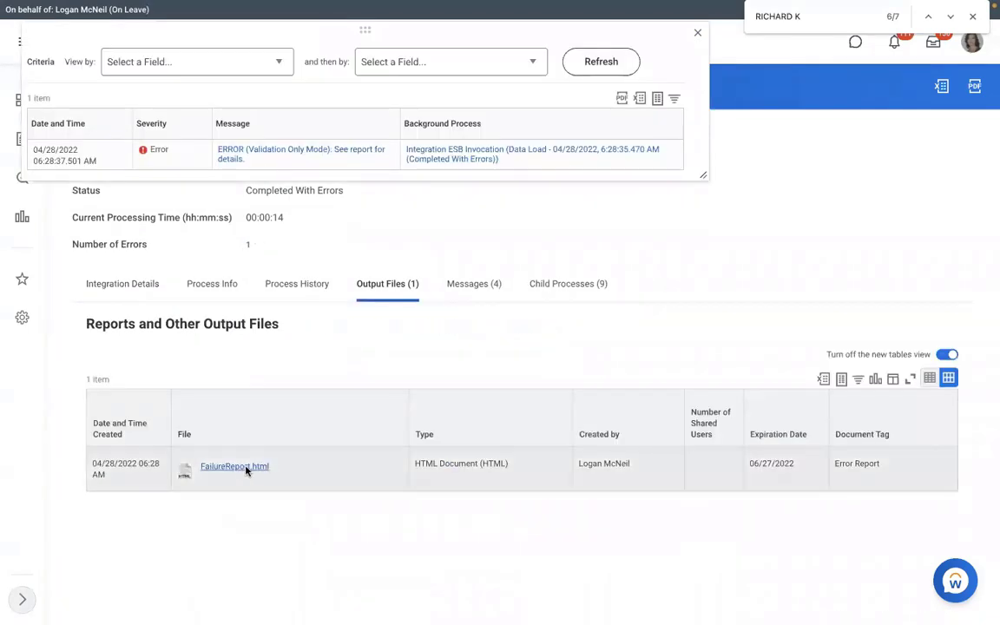
left_click(248, 467)
left_click(122, 606)
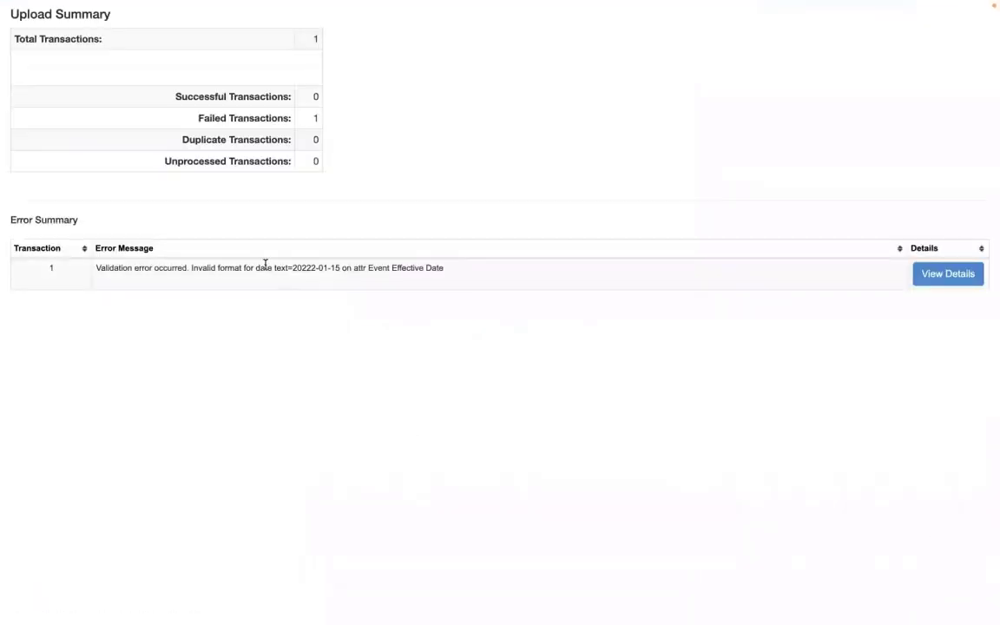
left_click_drag(267, 268, 452, 268)
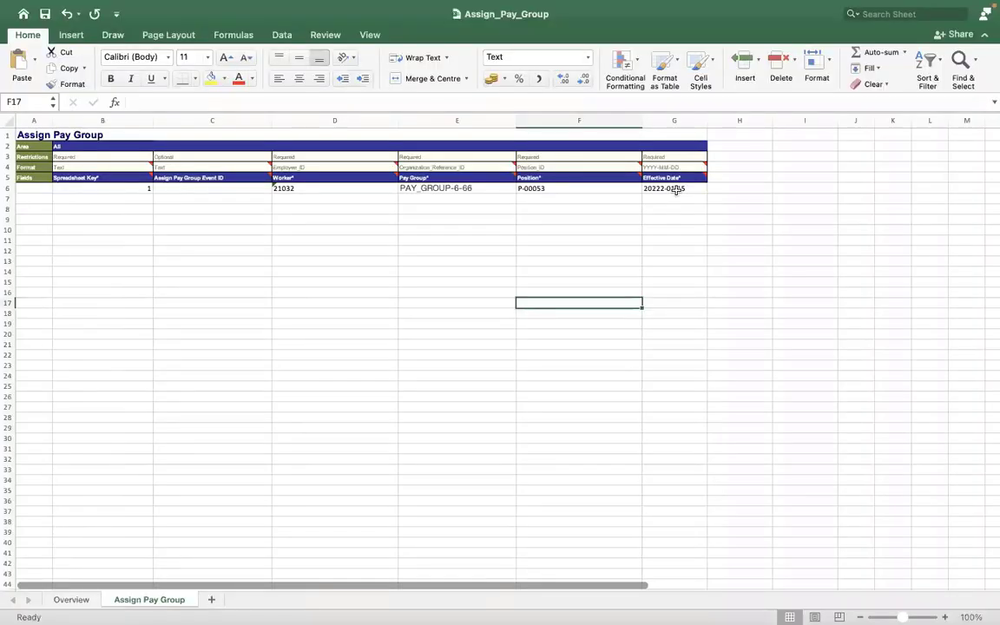
Step: In the Assign_Pay_Group workbook in Excel, prefix the Effective Date in cell G6 with an apostrophe
left_click(676, 189)
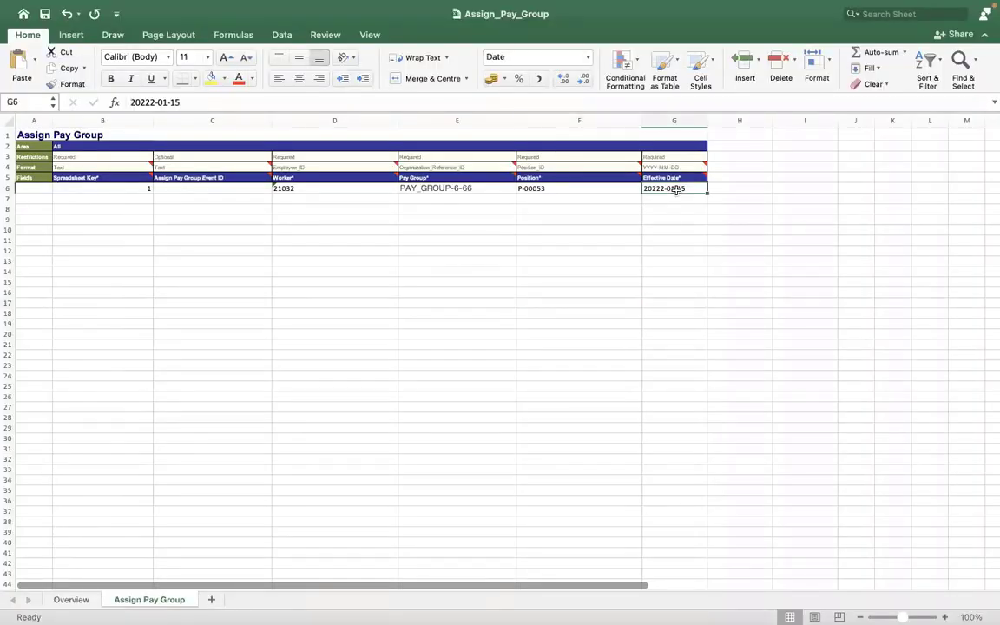
left_click(128, 102)
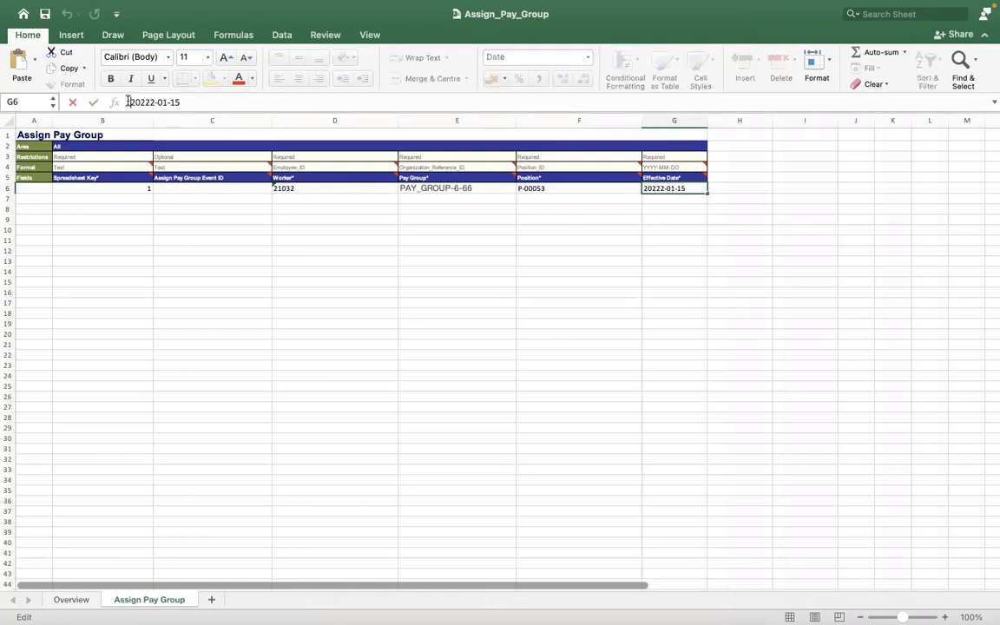
left_click(200, 212)
left_click(455, 208)
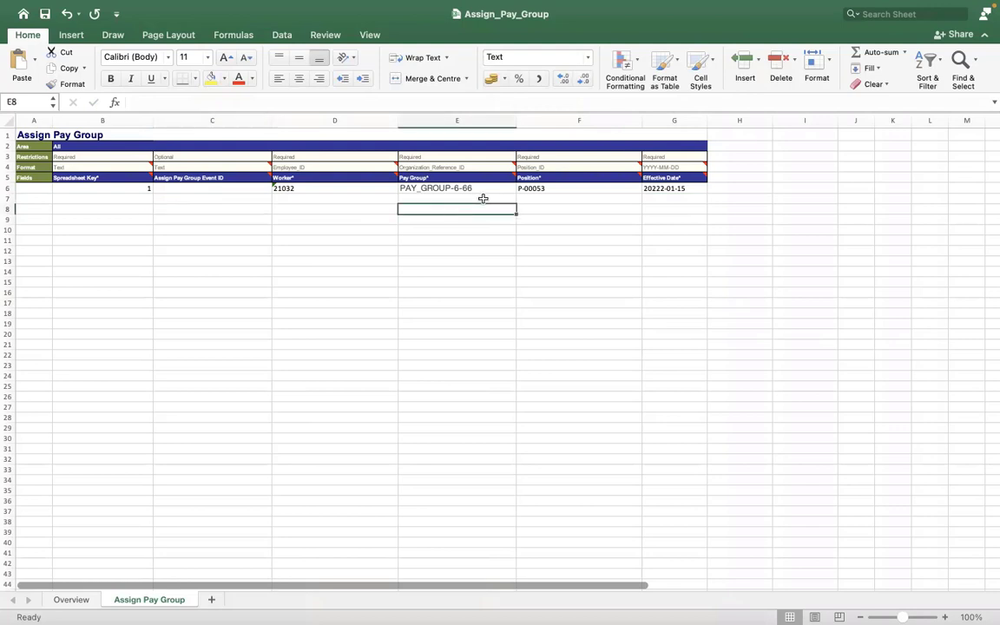
Step: Check the number format of the Effective Date cell G6, keep the Date type 2012-03-14, and reselect the cell
left_click(649, 190)
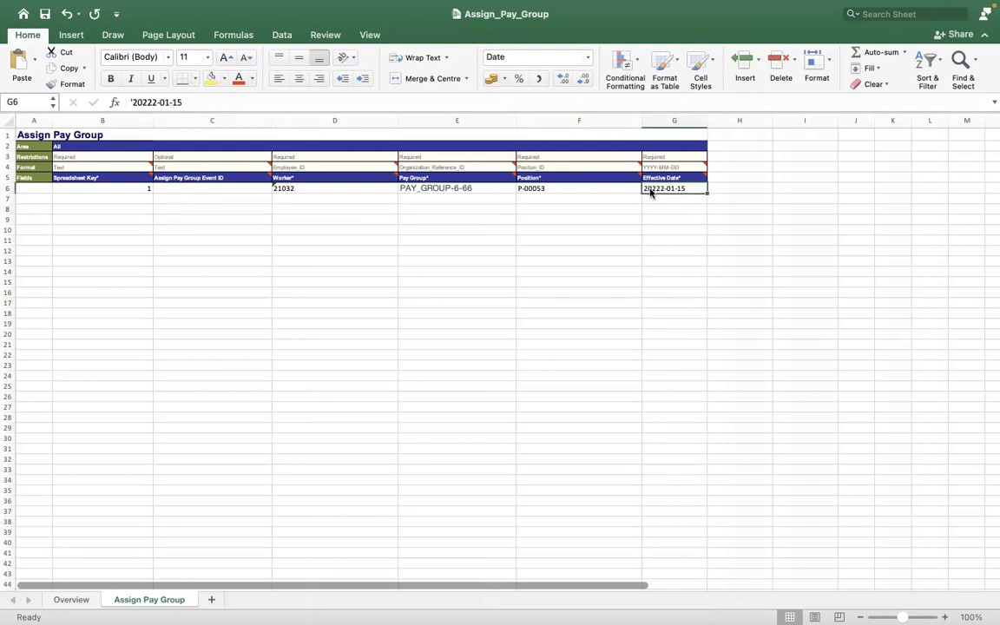
right_click(652, 189)
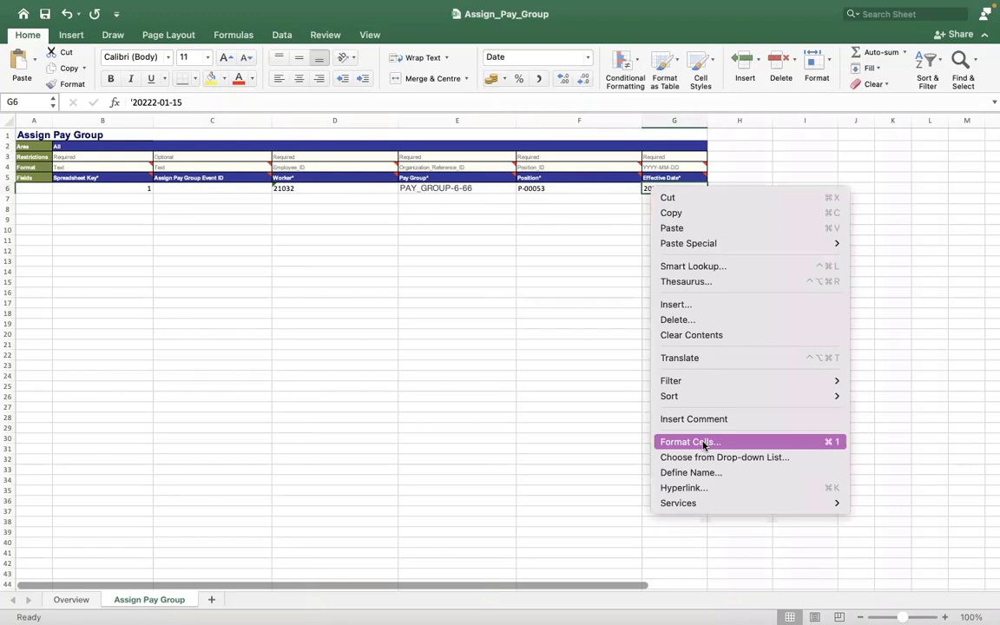
left_click(704, 444)
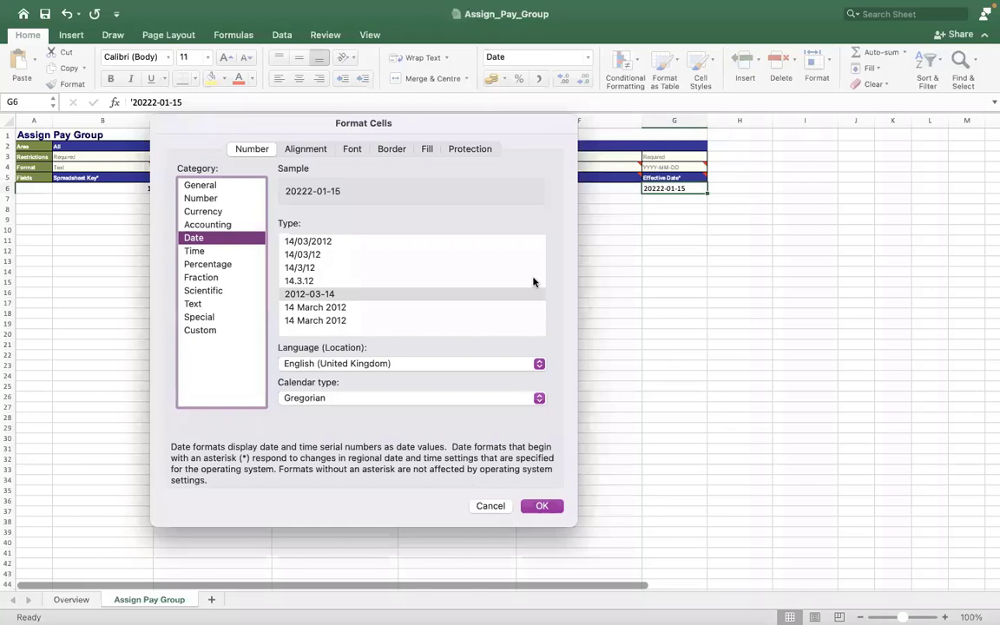
key("Return")
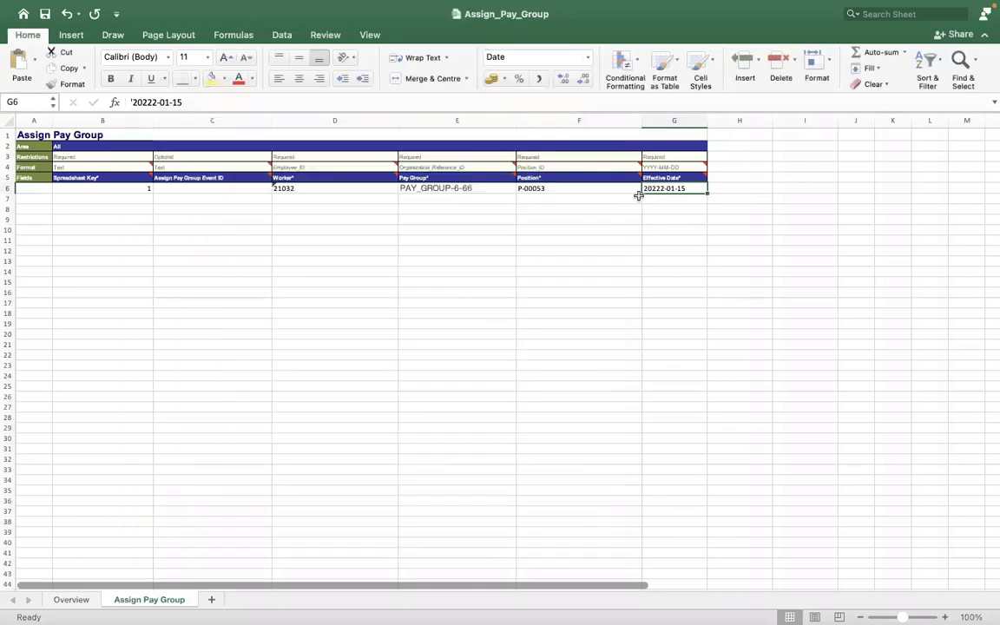
left_click(640, 189)
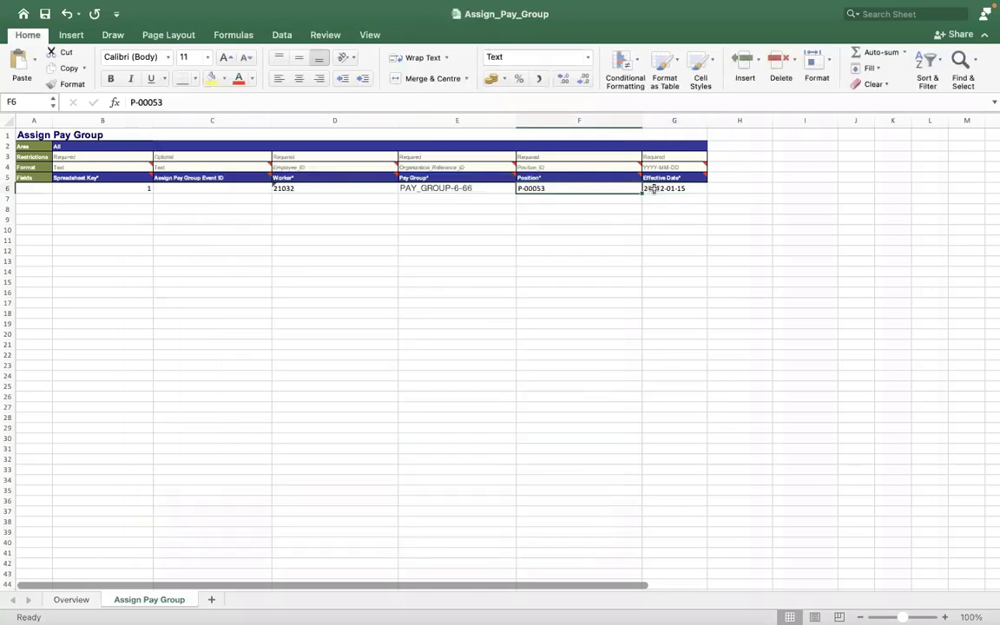
left_click(653, 189)
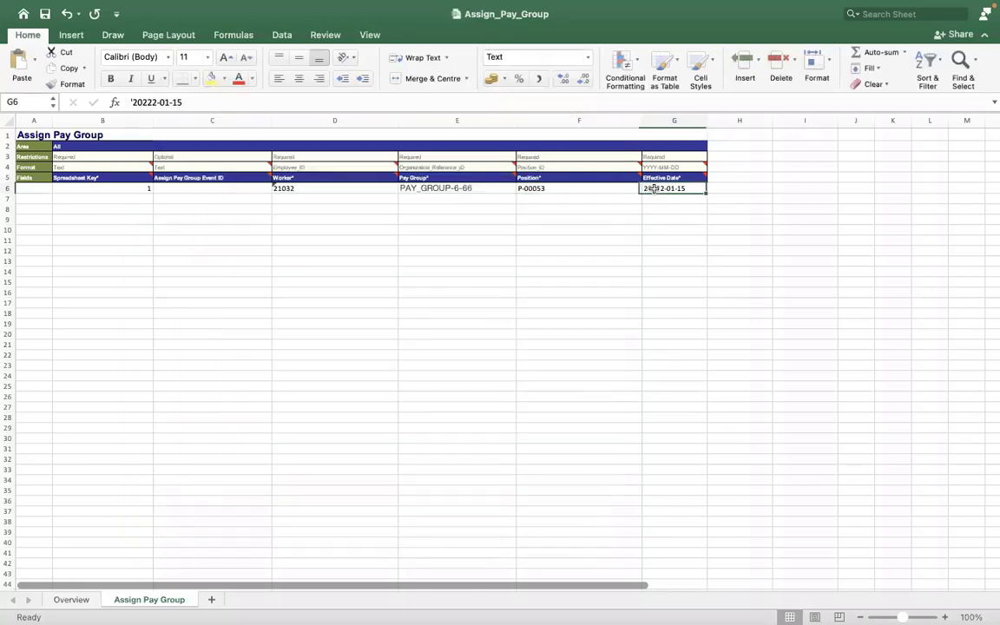
Step: Correct the Effective Date in cell G6 to '2022-01-15 and check the Worker and Pay Group entries in row 6
left_click(149, 104)
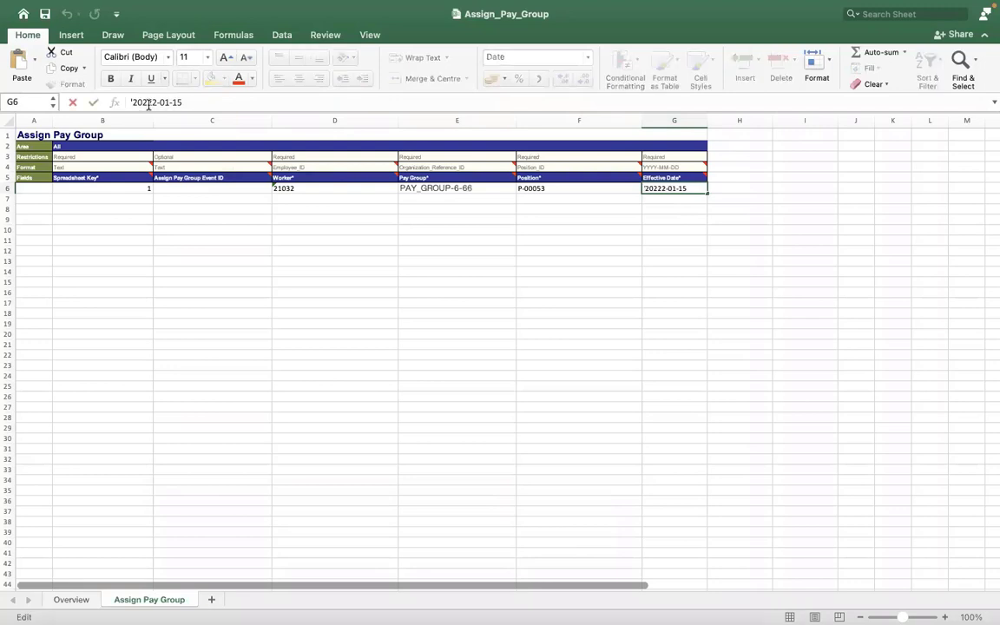
key("BackSpace")
left_click(214, 241)
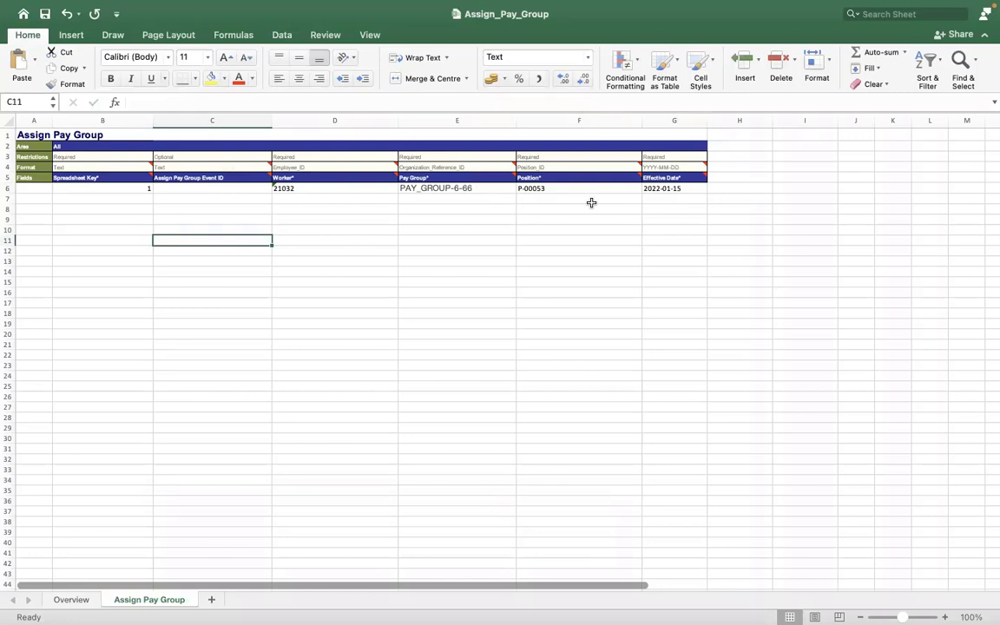
left_click(656, 189)
left_click(209, 102)
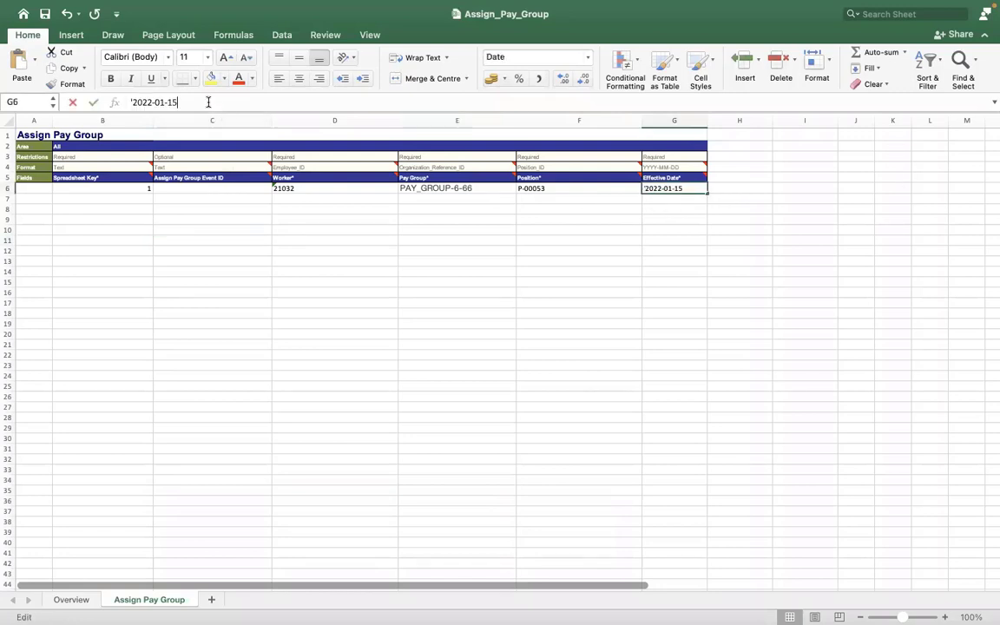
left_click(262, 280)
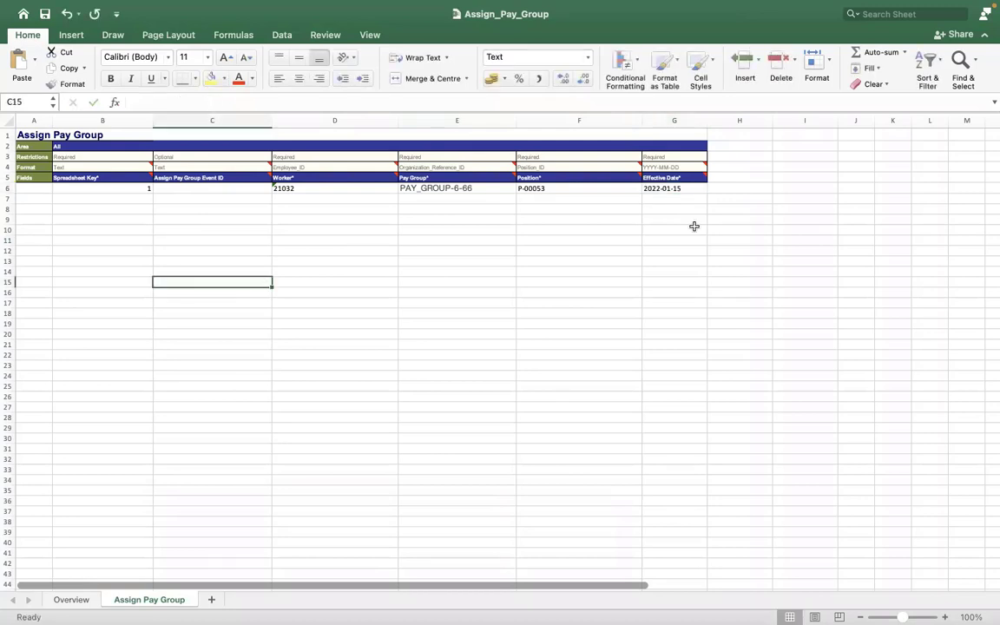
left_click(657, 192)
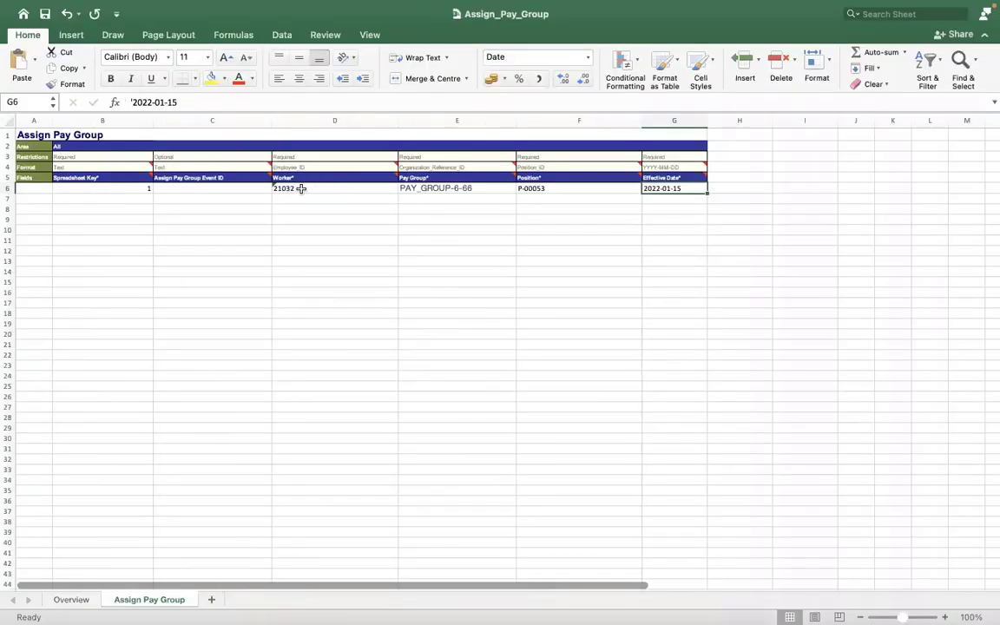
left_click(299, 188)
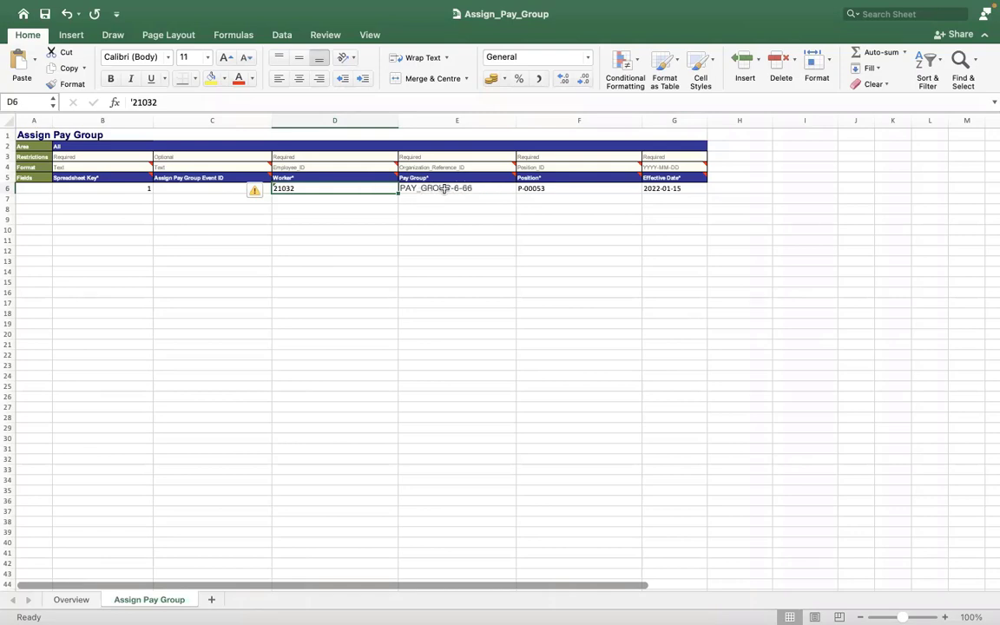
key("Right")
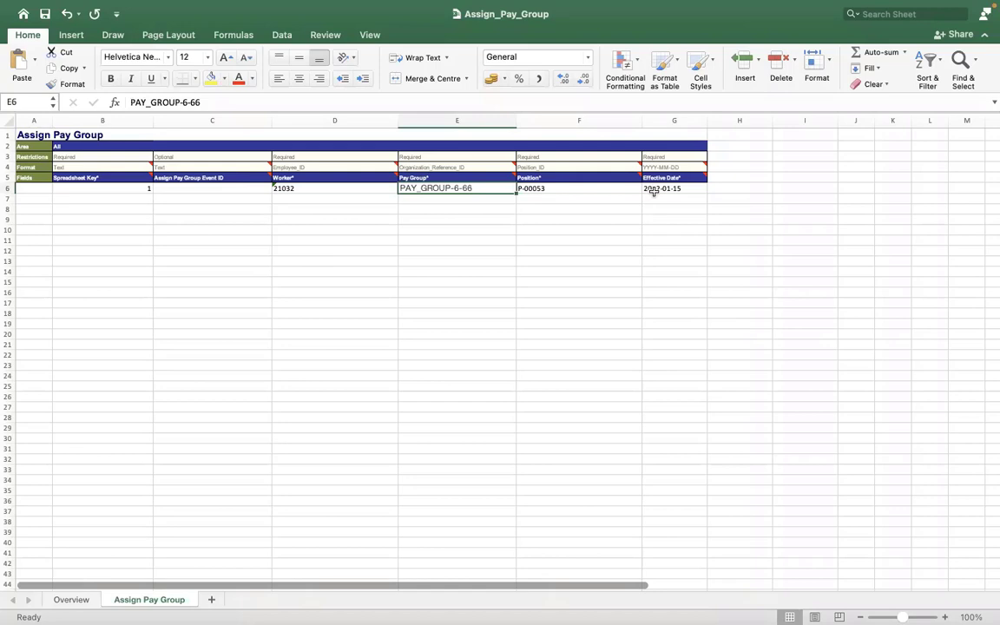
left_click(641, 216)
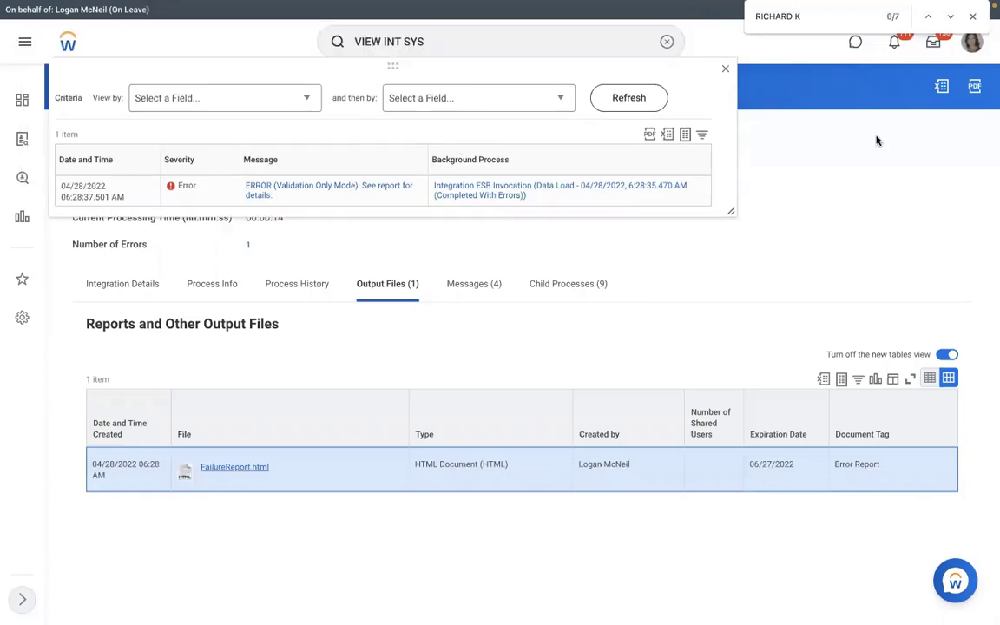
Step: Back in Workday, dismiss the error list and start Launch / Schedule Integration for the RMS - Assign Pay Group integration system
left_click(780, 150)
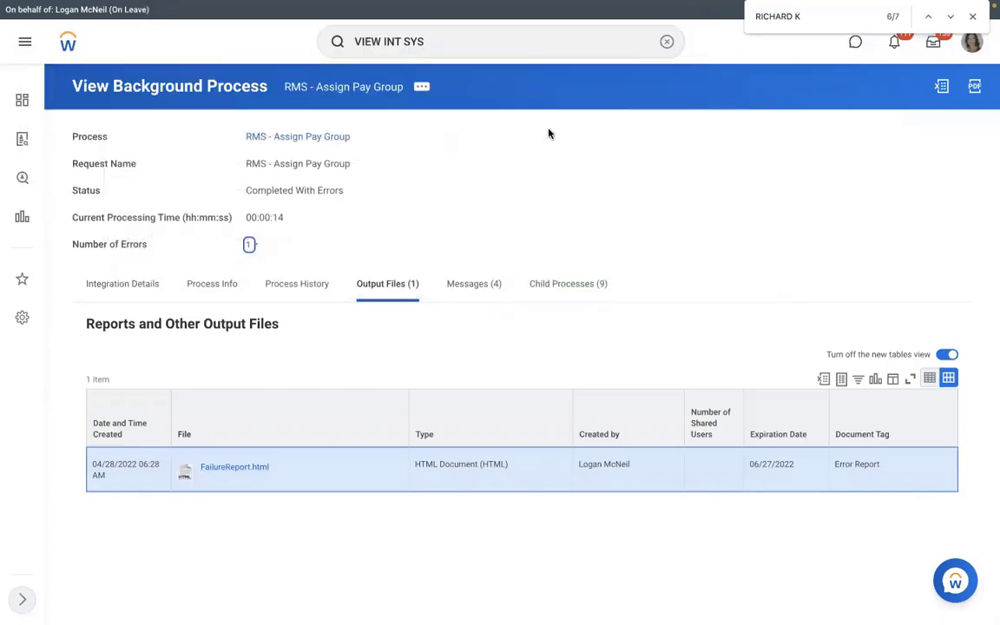
left_click(154, 289)
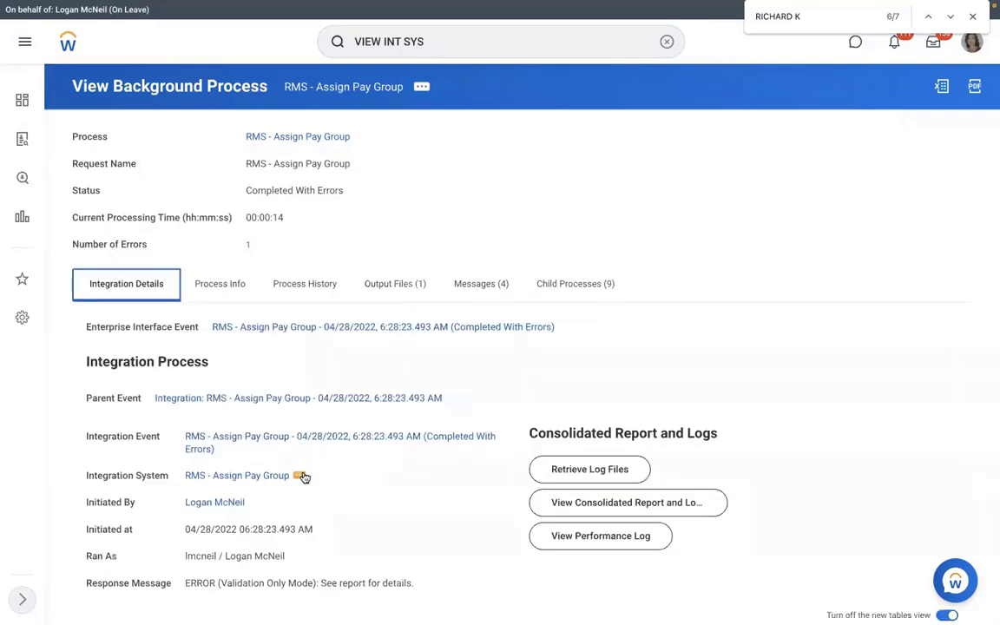
left_click(300, 476)
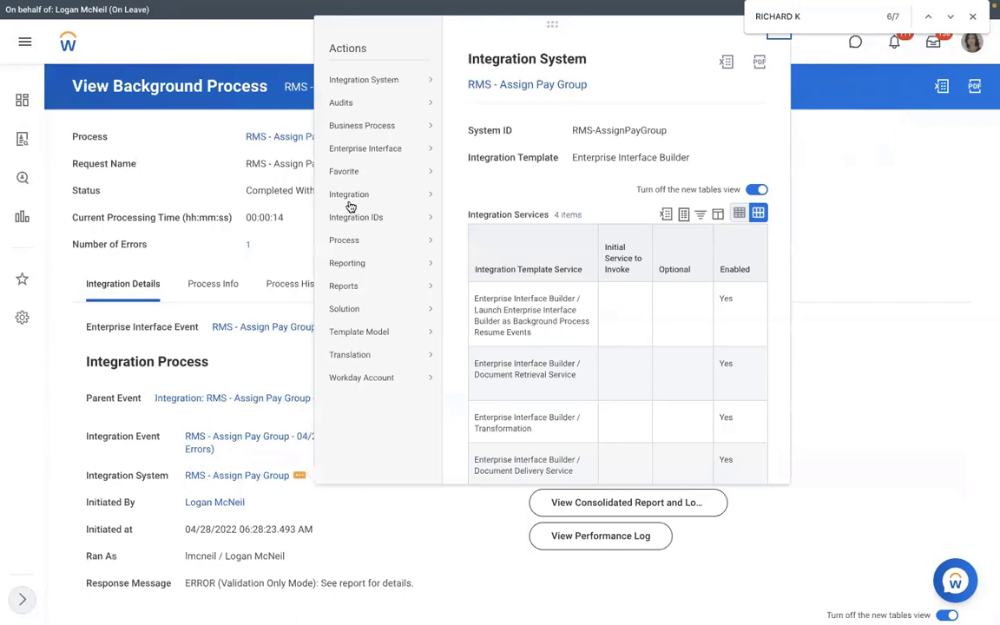
left_click(482, 198)
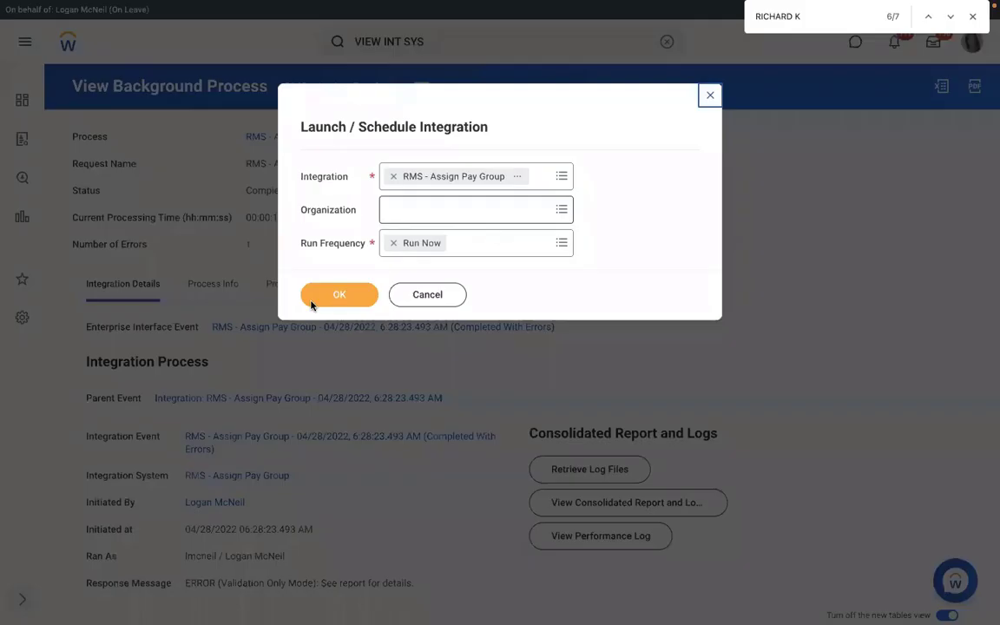
left_click(312, 303)
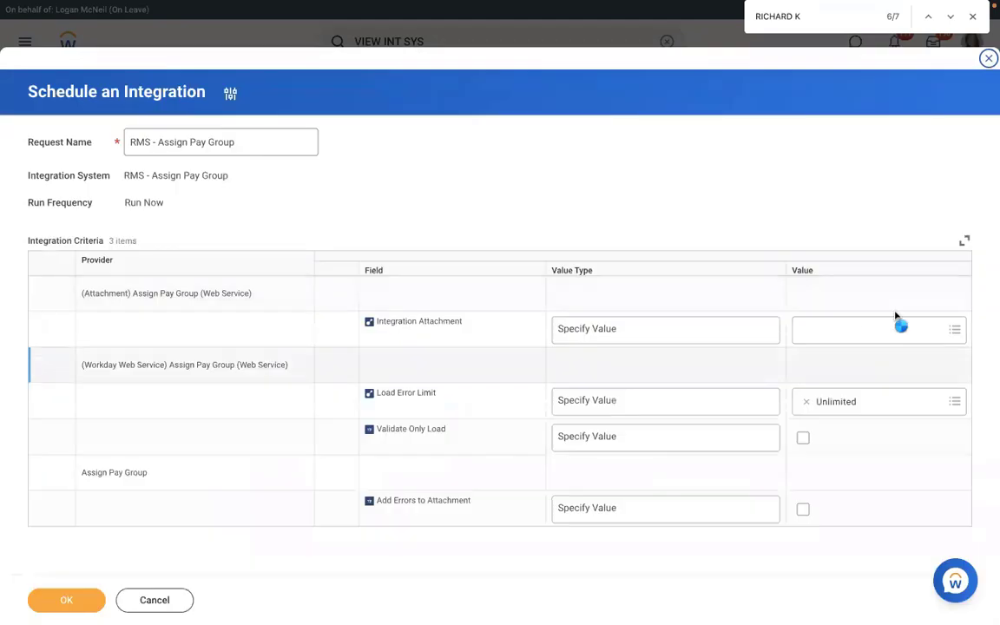
Step: Proceed with Run Now and create a new integration attachment from Assign_Pay_Group.xlsx for the run
left_click(896, 319)
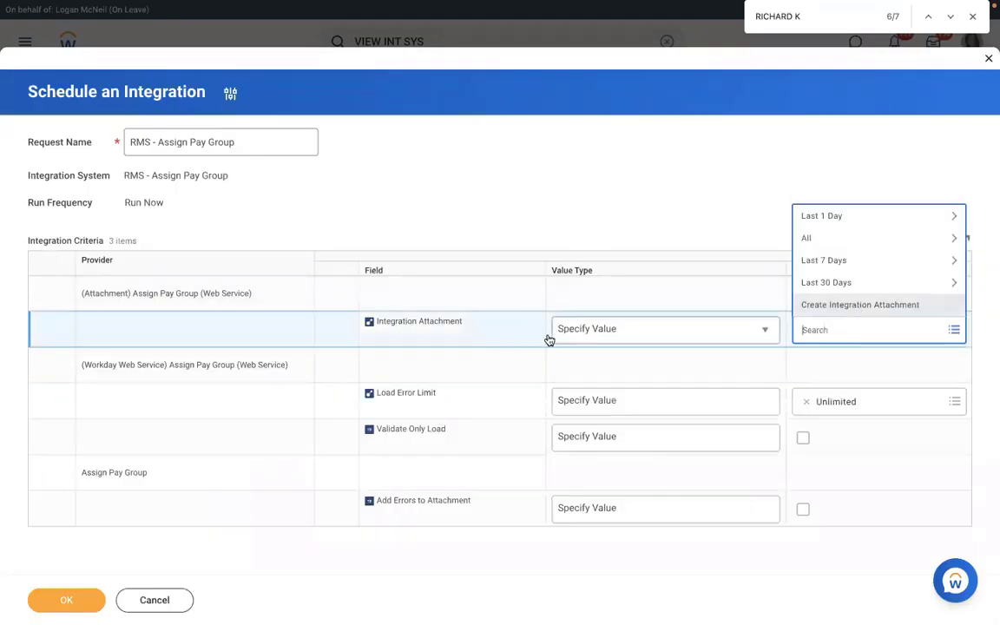
key("Return")
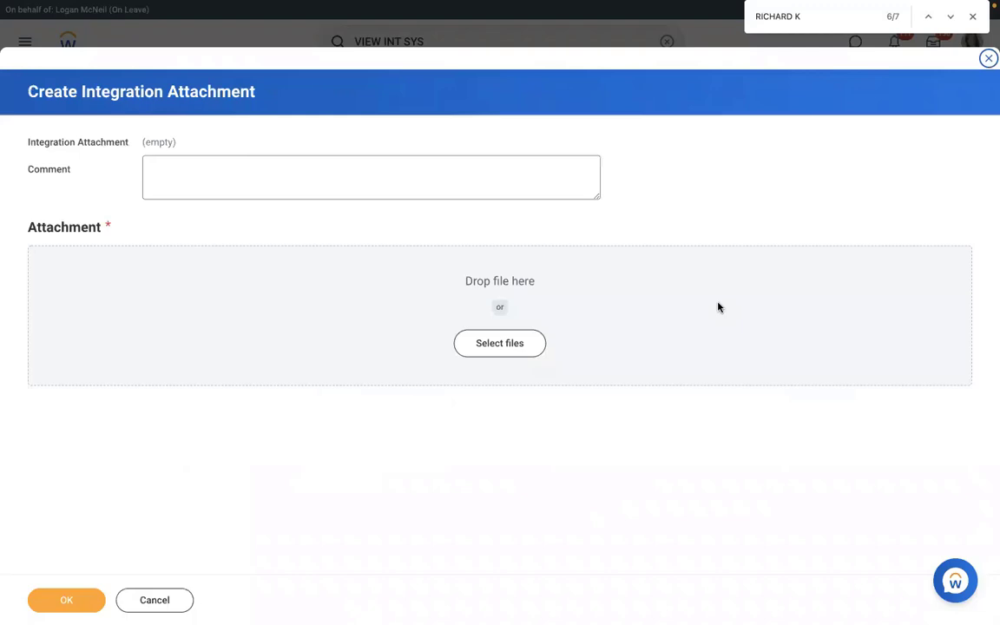
left_click(62, 601)
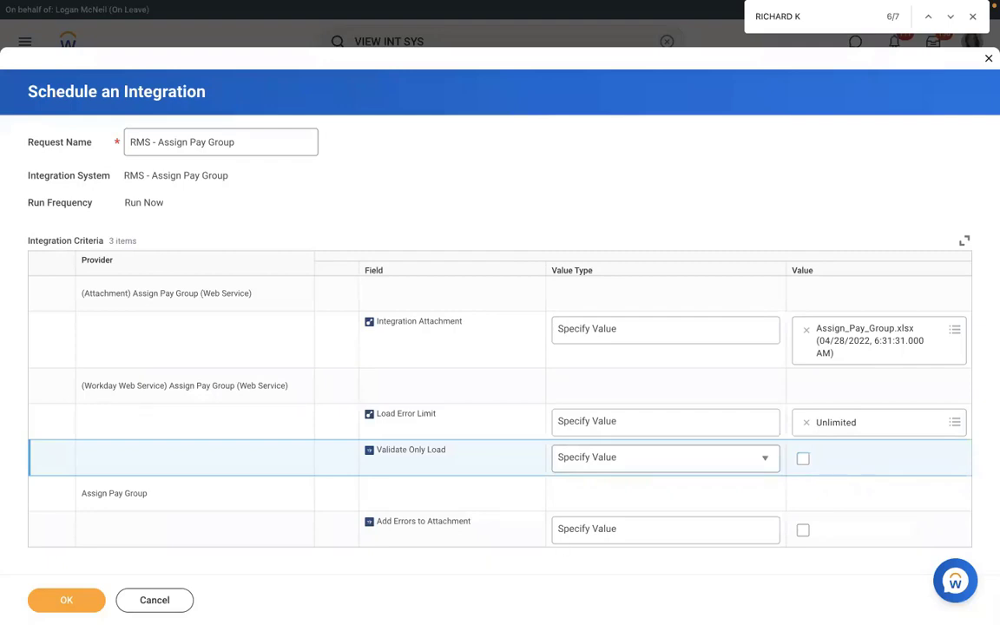
Step: Enable Add Errors to Attachment, submit the integration run, and refresh the background process until processing ends
left_click(803, 530)
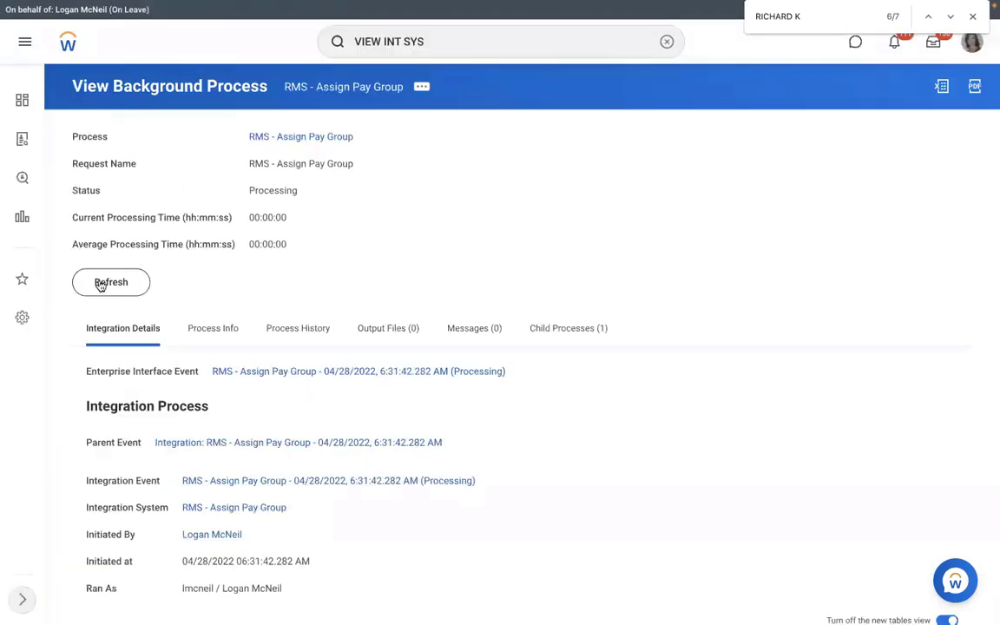
left_click(102, 284)
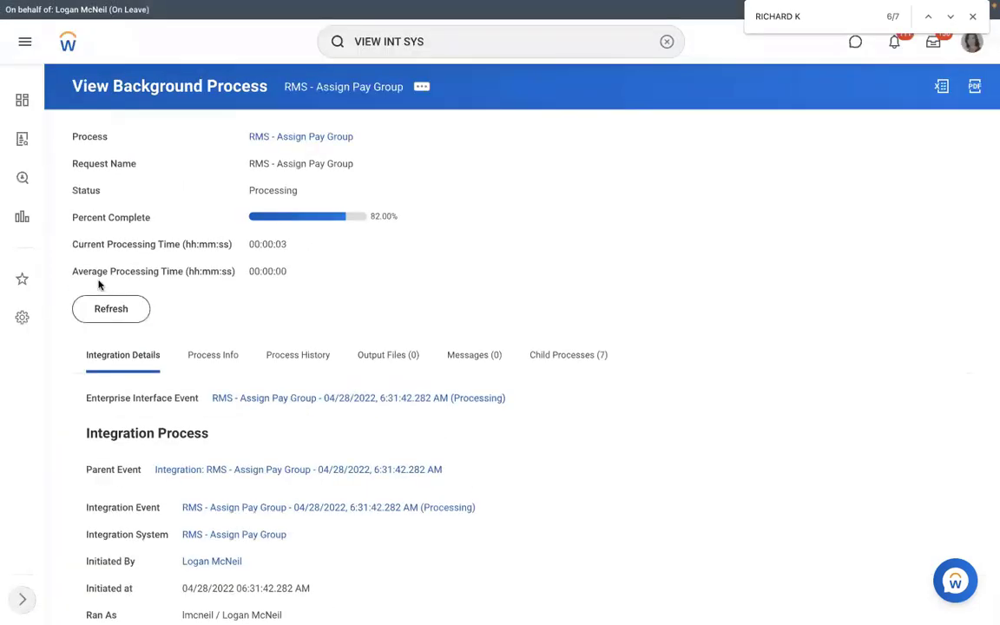
left_click(102, 311)
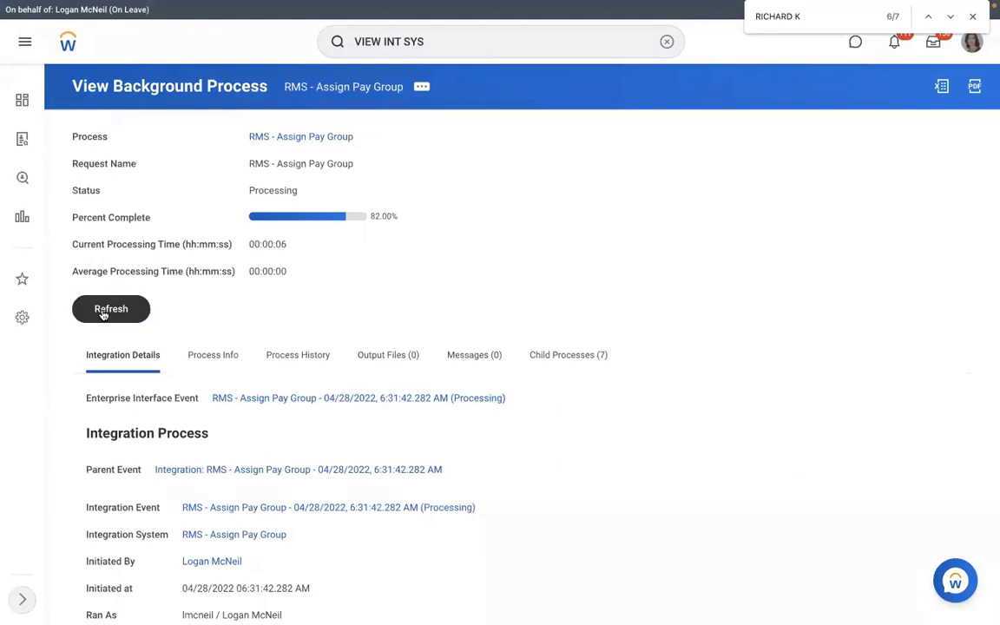
left_click(103, 312)
left_click(102, 313)
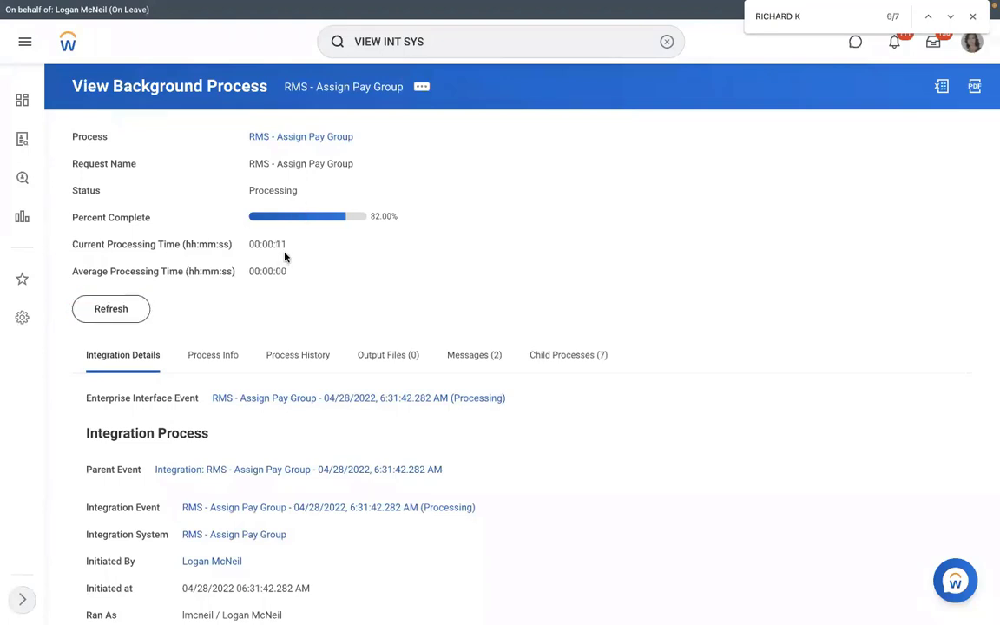
left_click(106, 310)
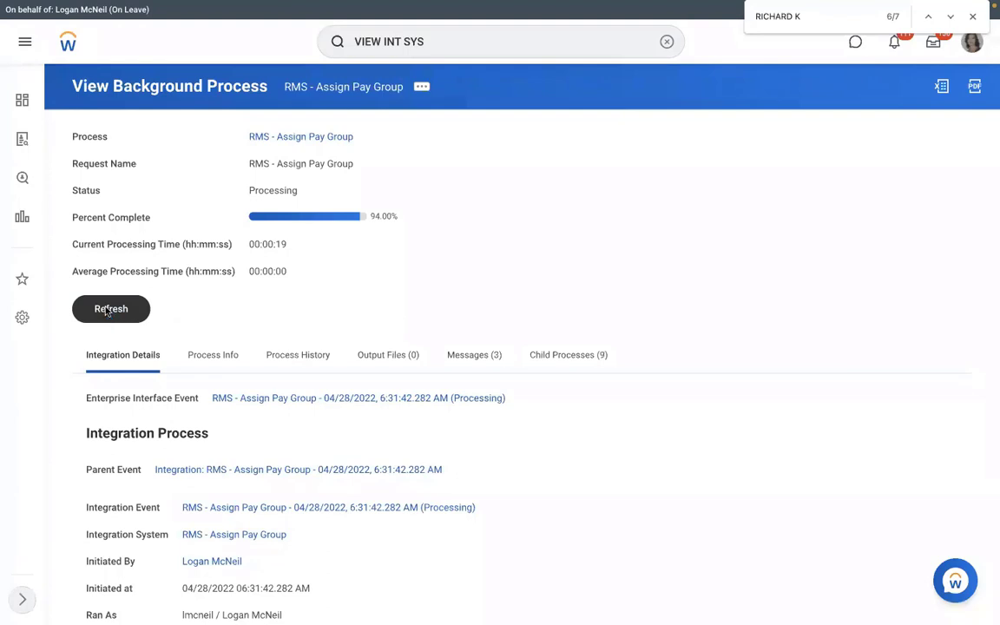
left_click(106, 311)
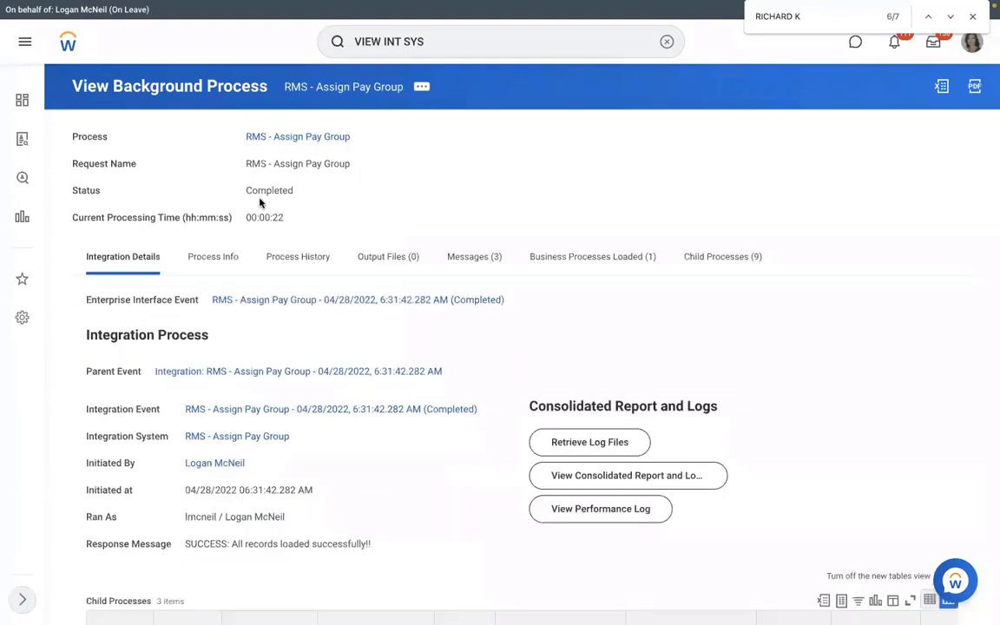
Step: Review the completed run's status, Process Info, Integration Details and the Execution Summary table
left_click_drag(315, 192, 350, 191)
left_click(228, 258)
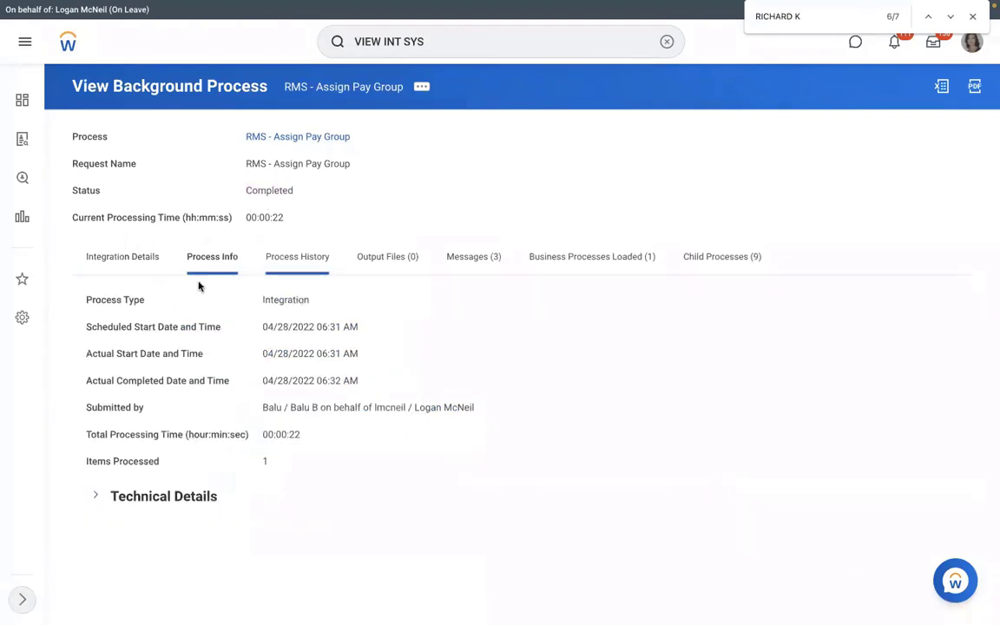
left_click(123, 257)
scroll(450, 176, "down", 1)
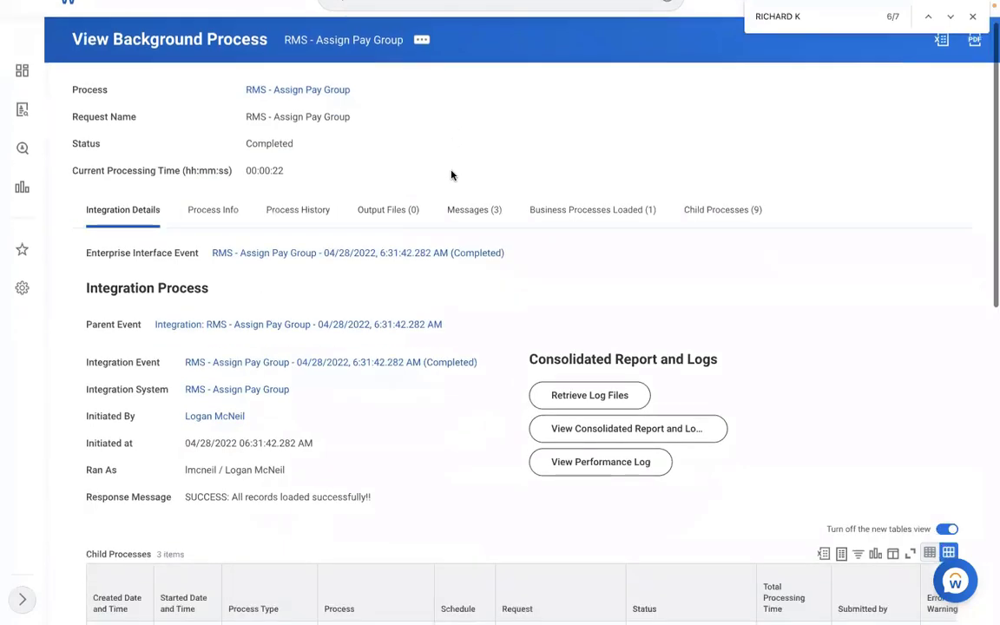
scroll(340, 333, "down", 4)
scroll(319, 317, "down", 3)
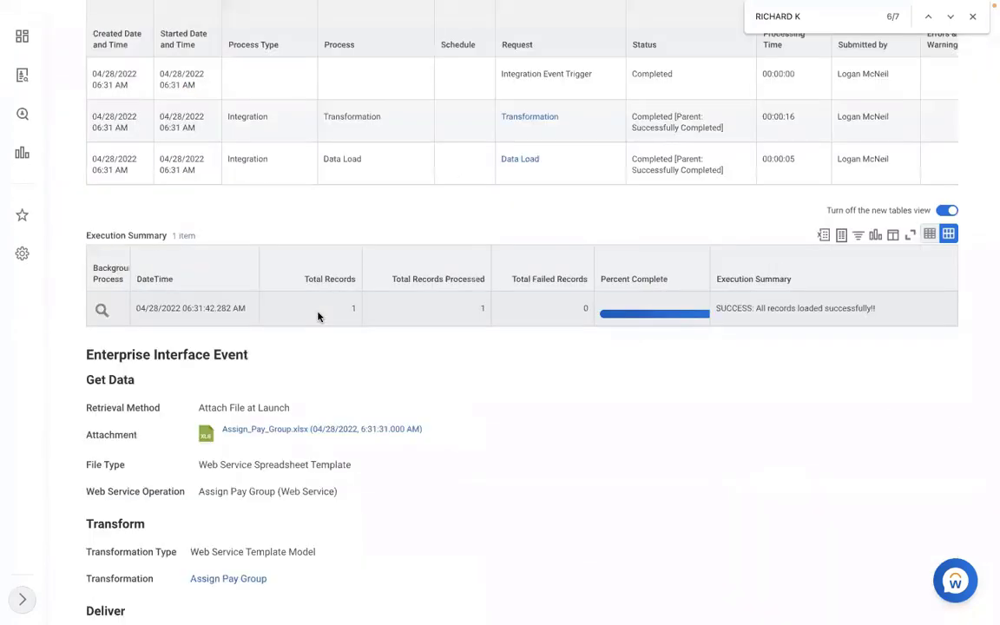
left_click(318, 314)
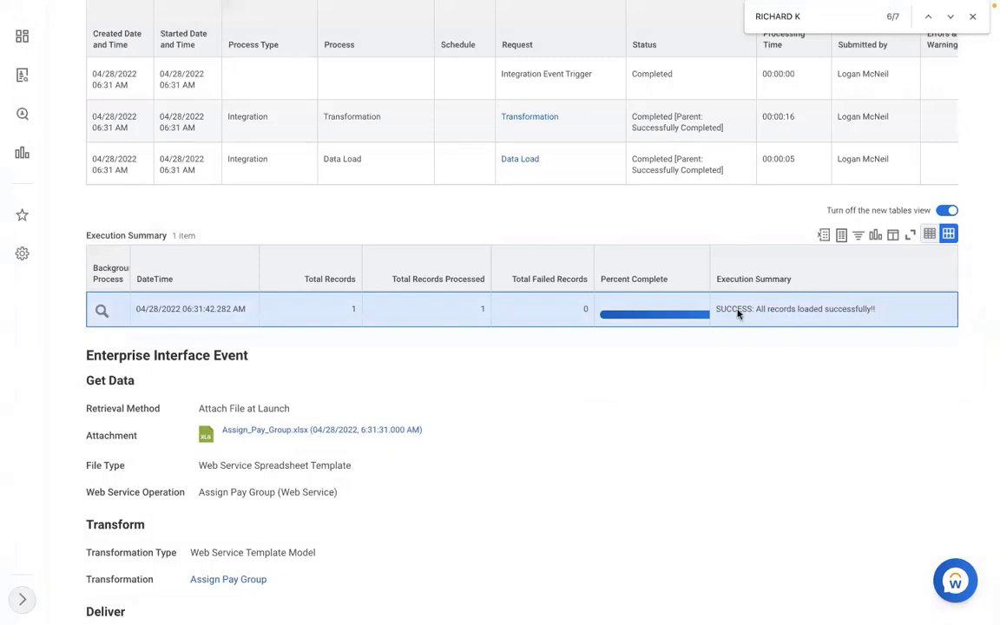
left_click_drag(718, 311, 887, 312)
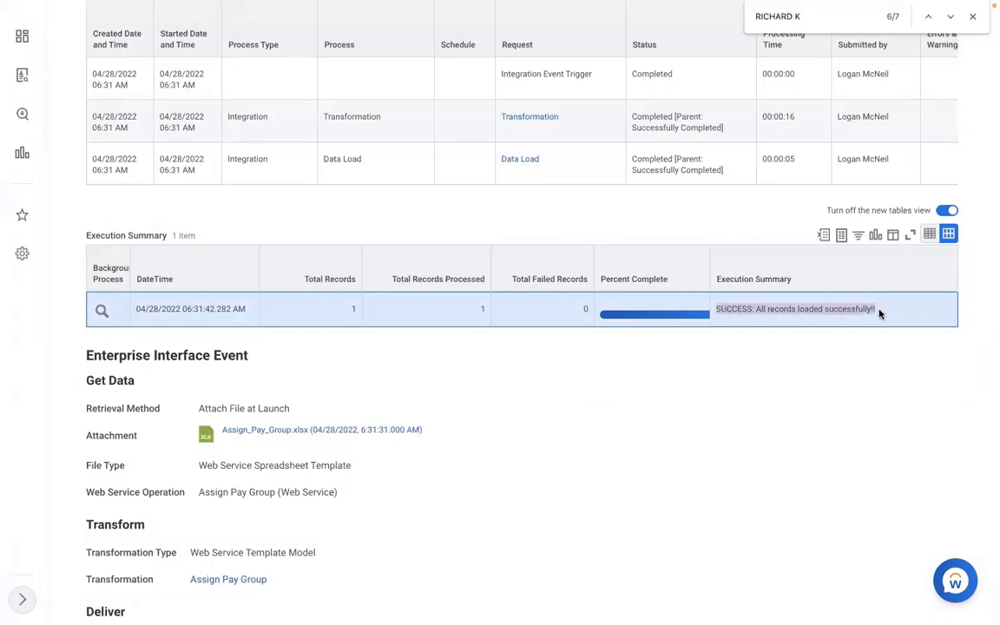
left_click(880, 315)
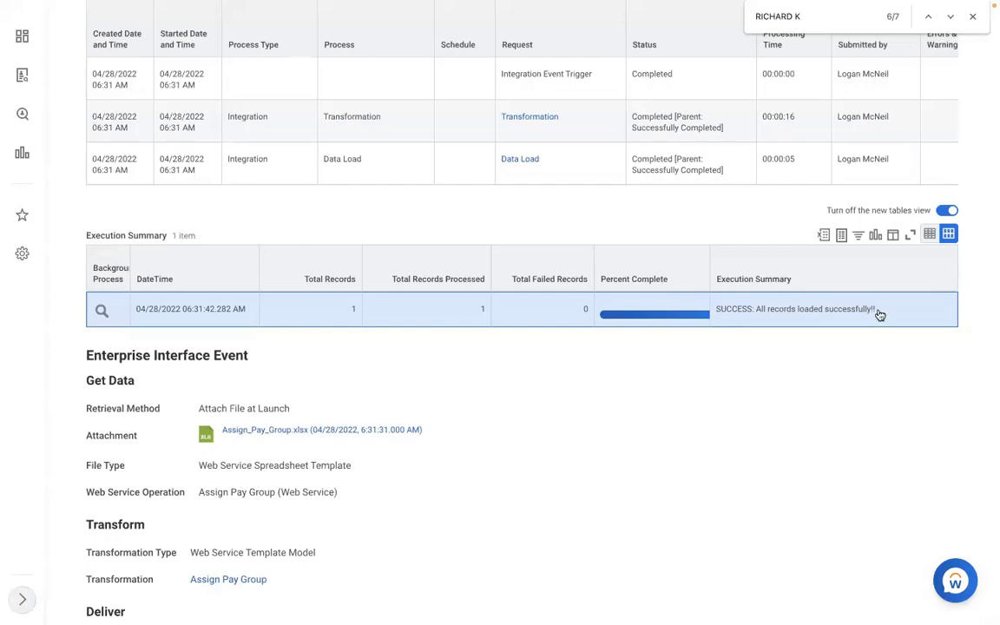
scroll(880, 315, "up", 3)
scroll(880, 314, "up", 5)
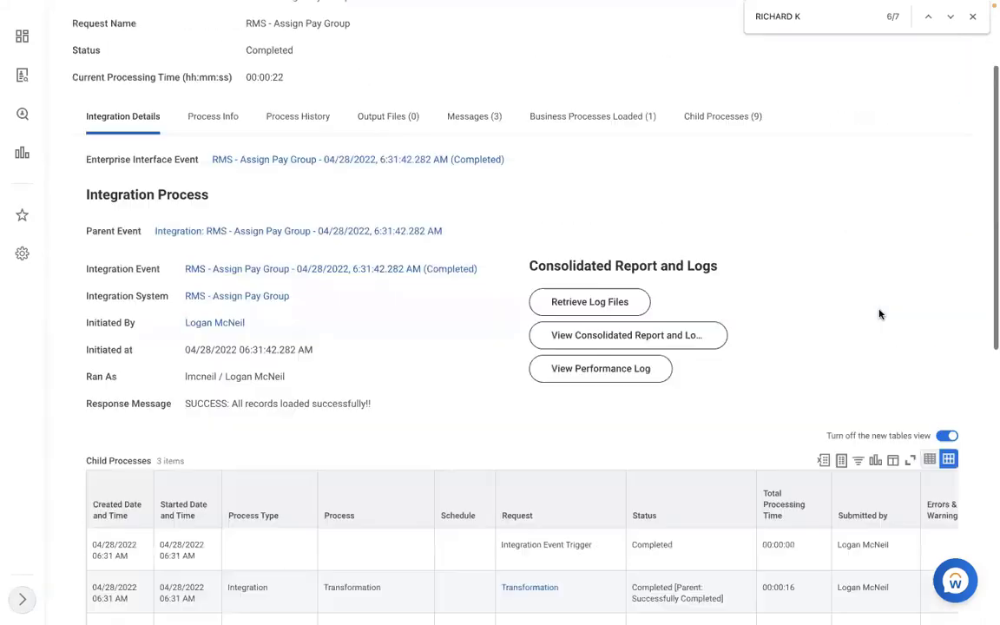
scroll(680, 78, "up", 3)
Step: Search for VIEW PAY GROUP and open the View Pay Group task
left_click(601, 45)
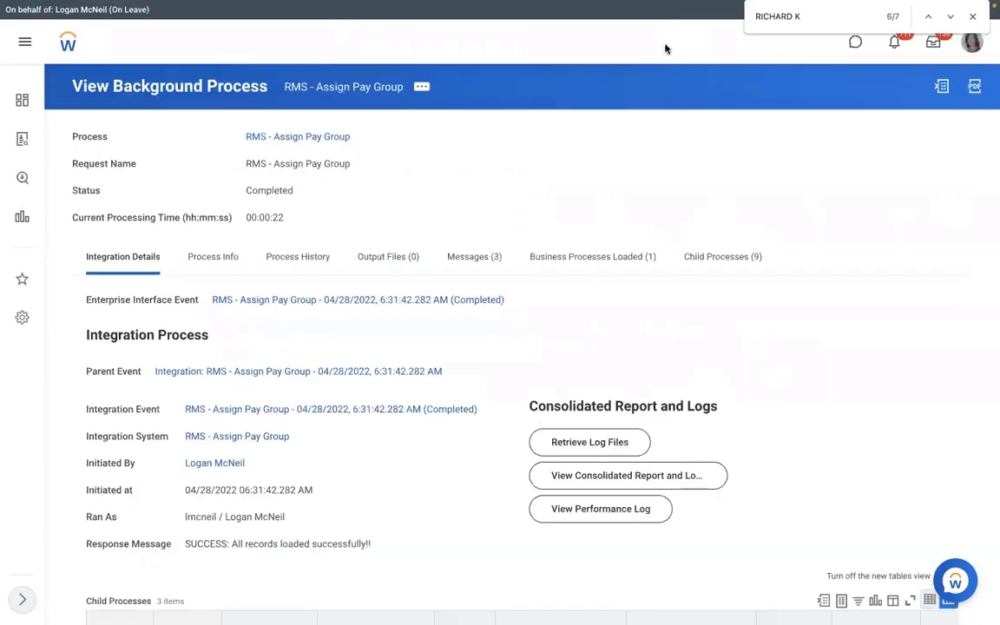
type("VIEW PAY")
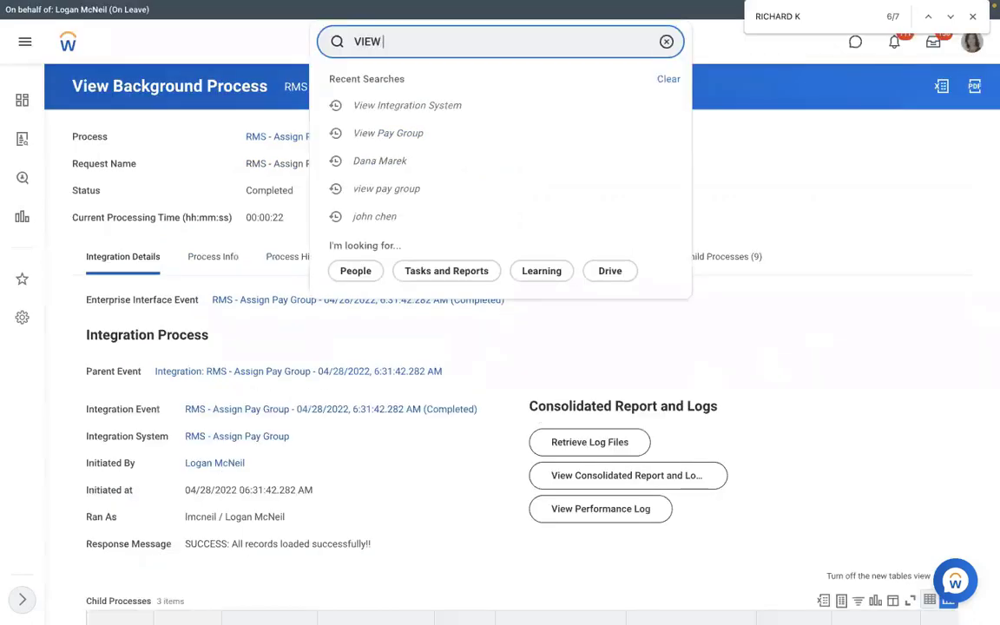
type(" GROUP")
left_click(464, 84)
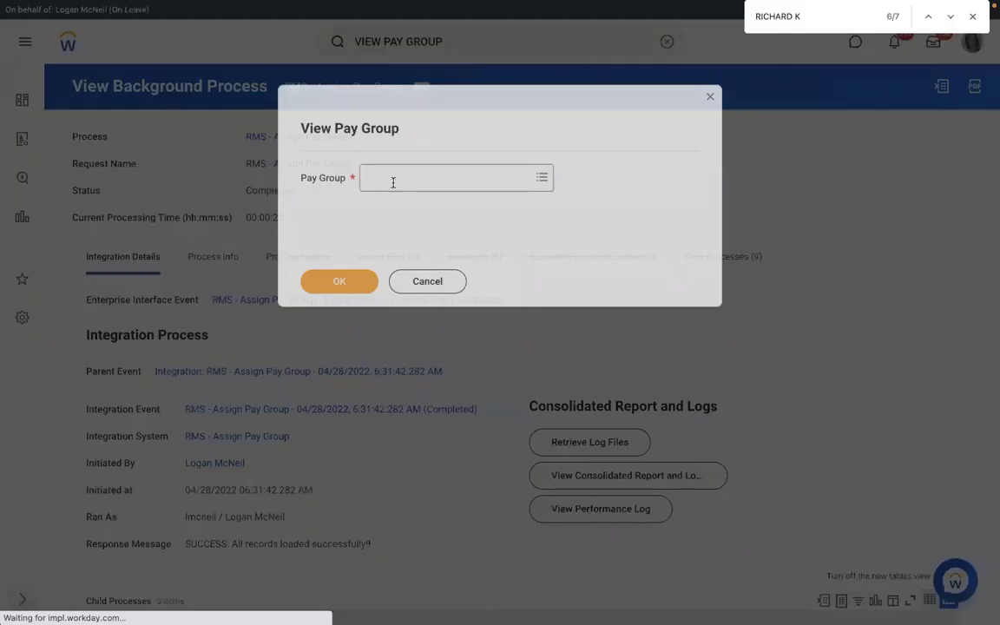
Step: Find the pay group RMS - Monthly PYG by searching for RMS, open it, and view its Members list
left_click(393, 181)
type("RB")
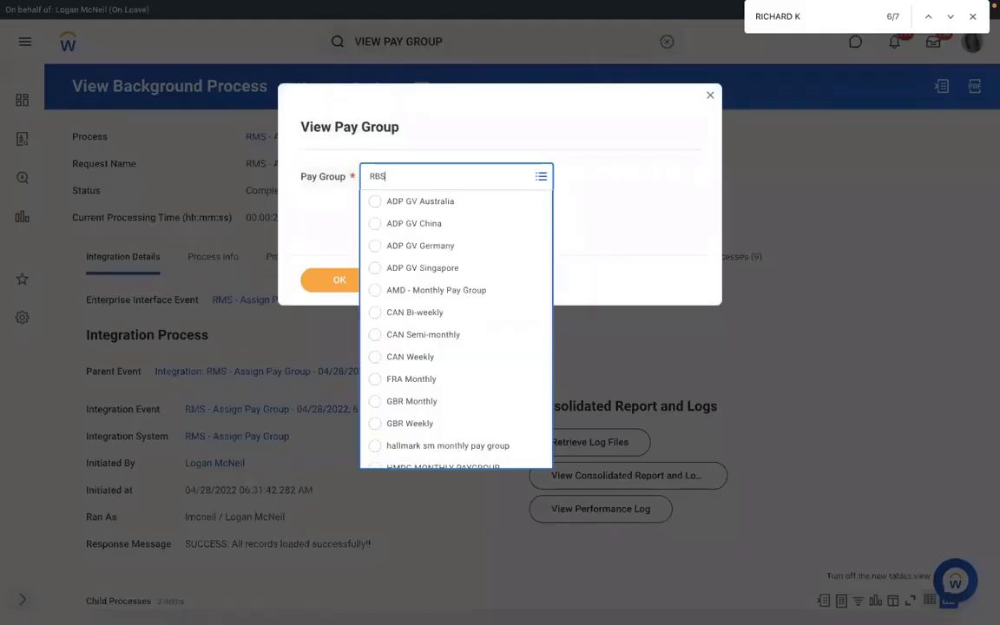
type("S")
key("BackSpace")
key("BackSpace")
type("MS")
key("Return")
left_click(329, 281)
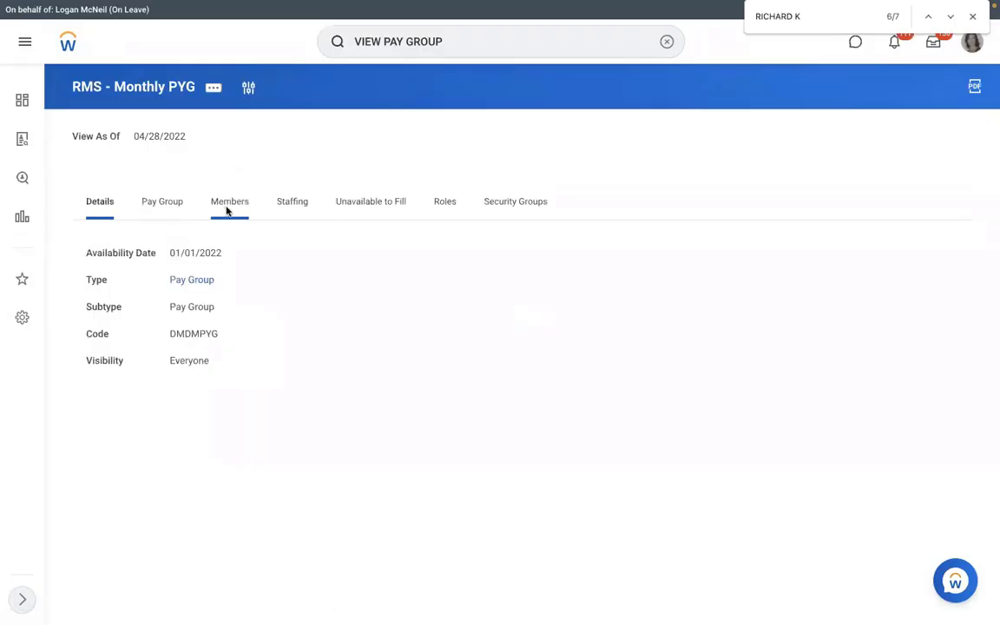
left_click(228, 208)
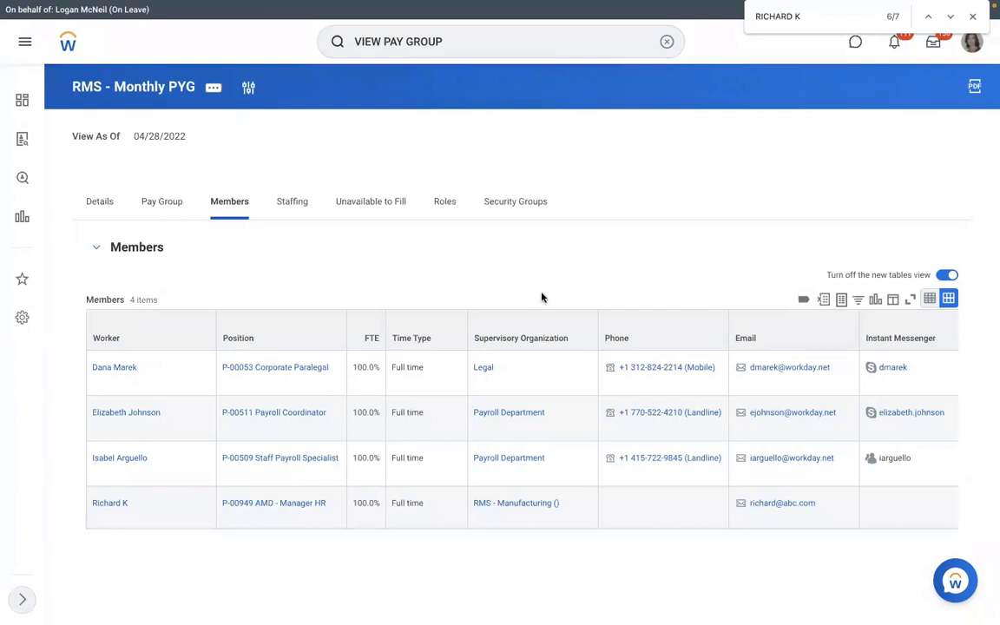
Step: Revisit the Assign_Pay_Group workbook in Excel and switch to the Word document listing the pay group assignment methods
key("ctrl+Left")
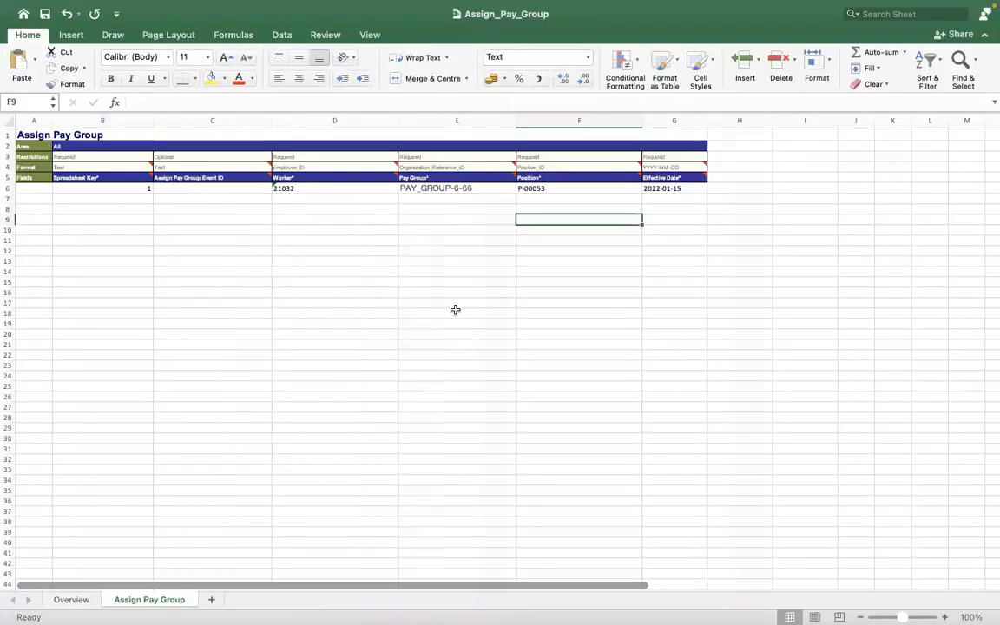
key("ctrl+Right")
key("ctrl+Right")
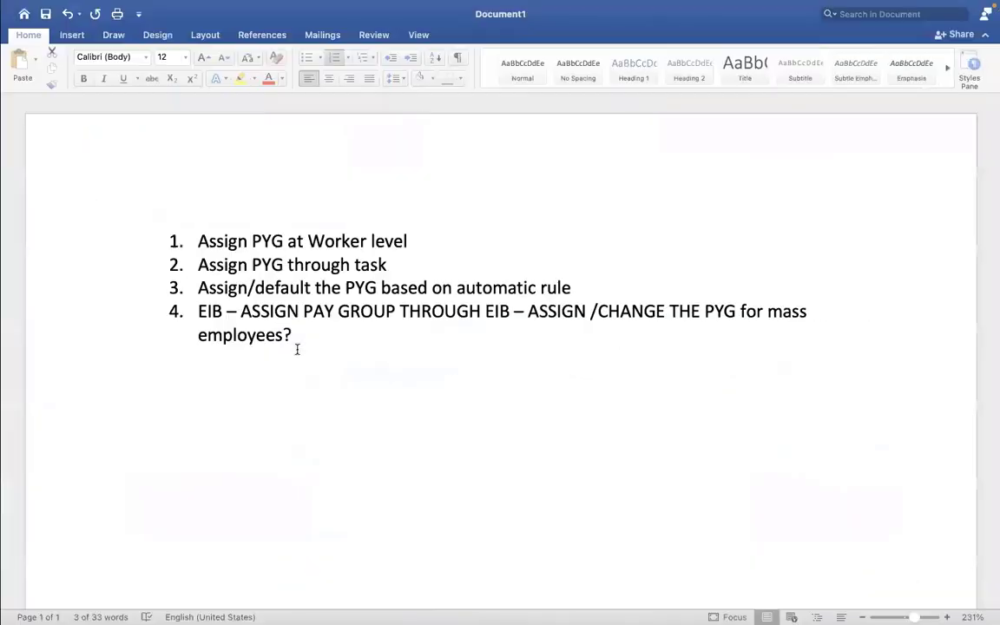